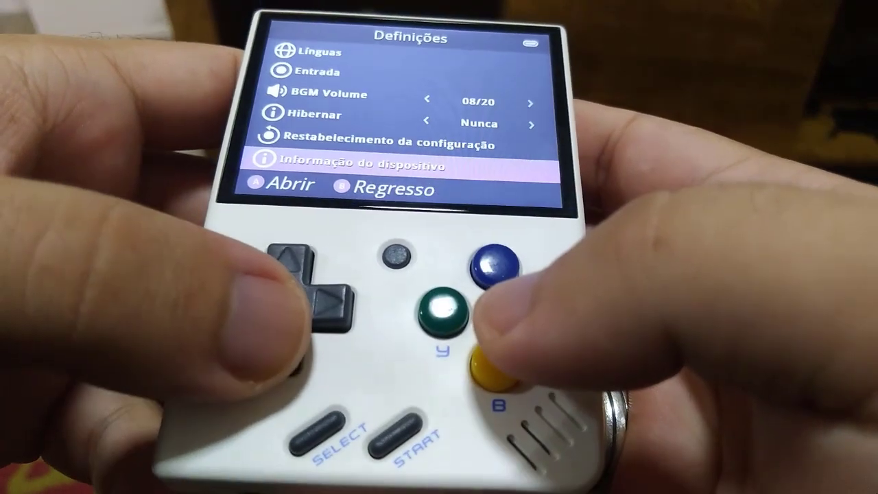
key(Down)
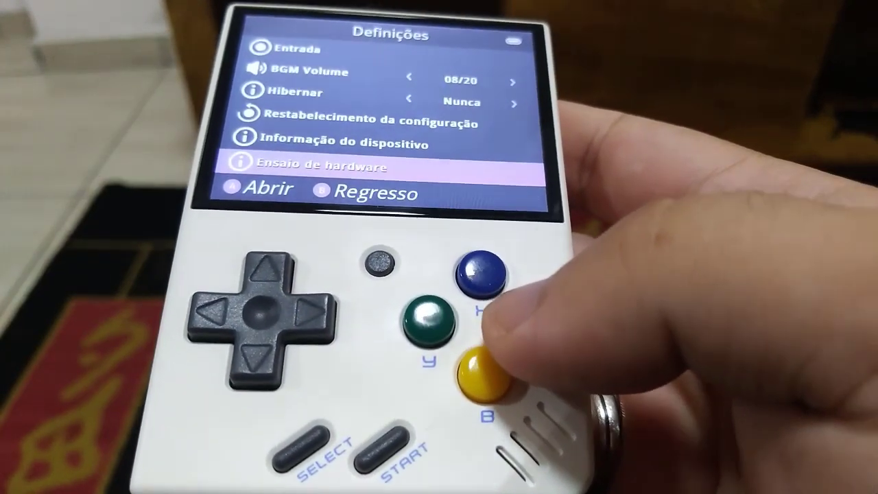
key(Return)
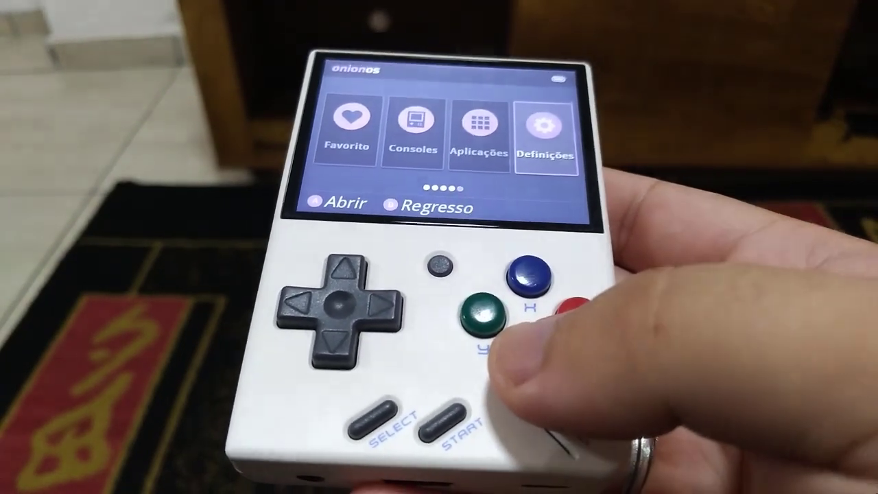
key(Left)
key(Return)
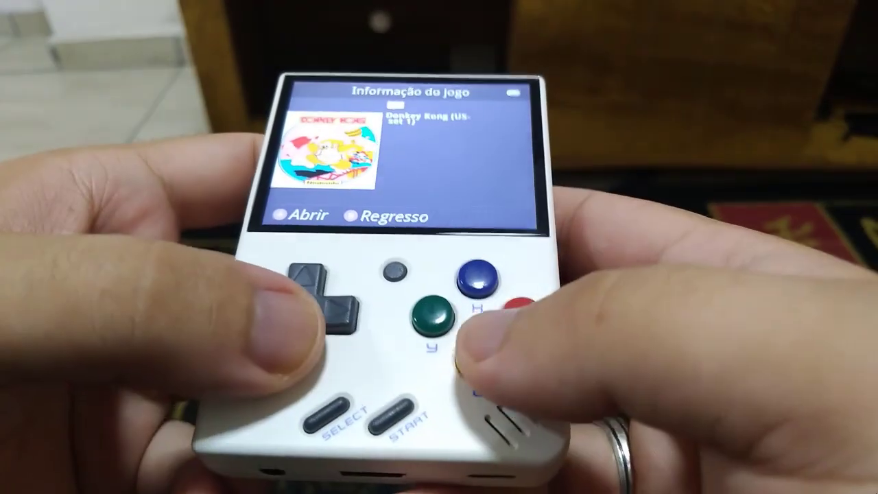
key(Down)
key(Down)
key(Down)
key(Escape)
key(Escape)
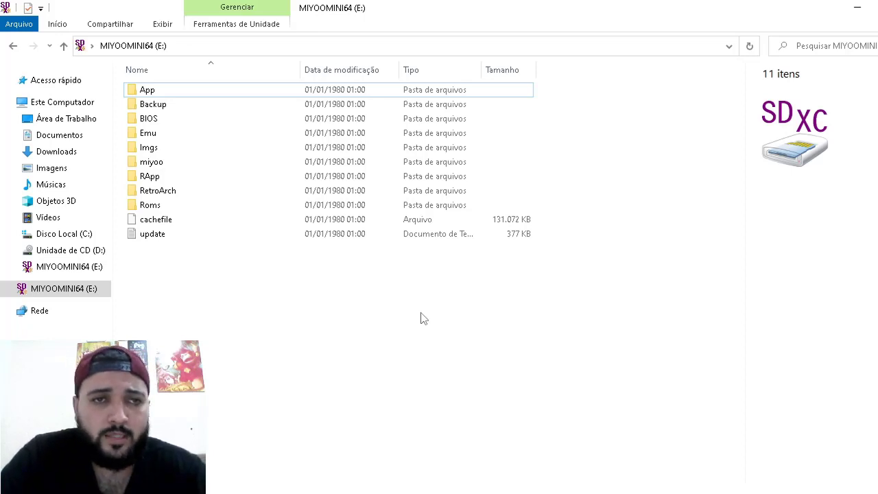
- Open the App folder on the MIYOOMINI64 (E:) card and look inside its Theme-Business folder
key(Down)
key(Up)
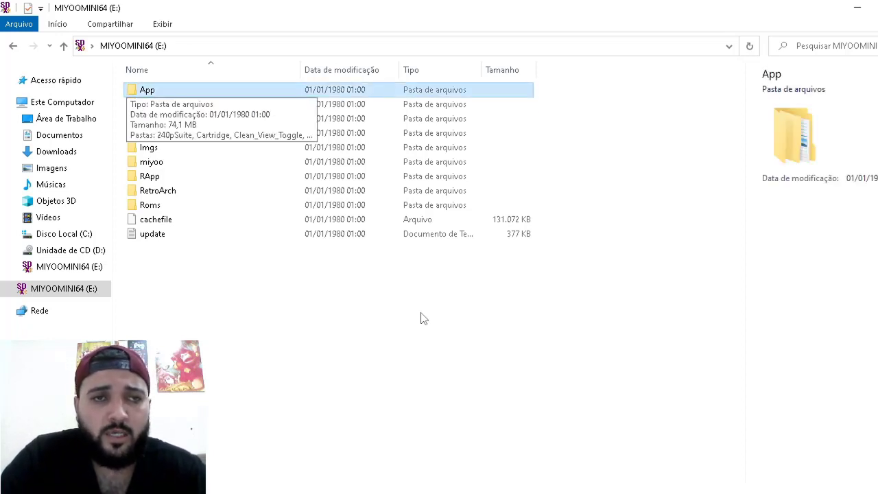
key(Down)
key(Up)
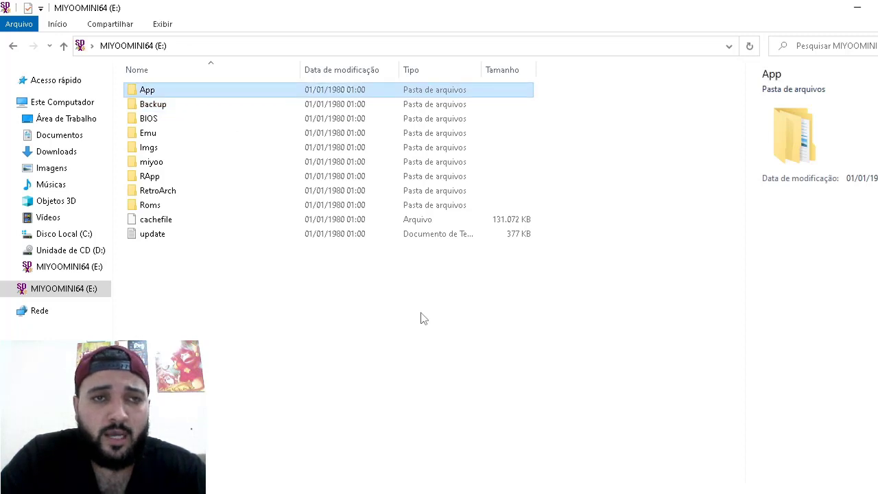
key(Return)
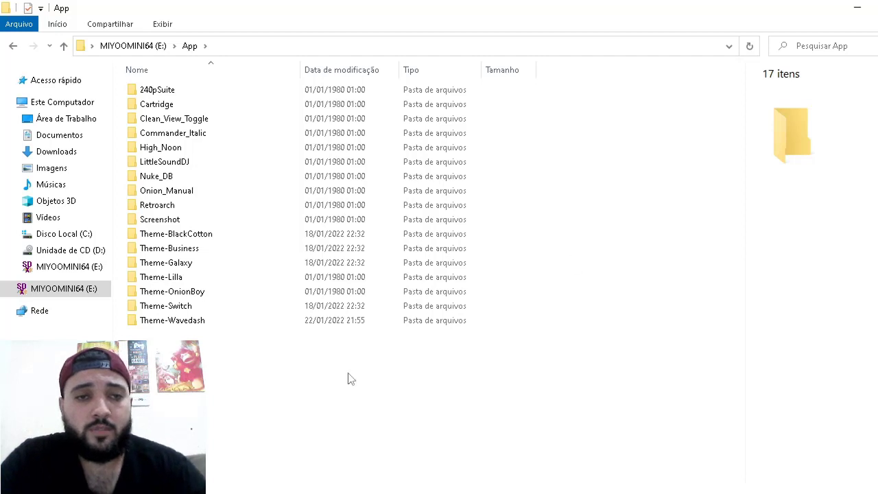
double_click(183, 251)
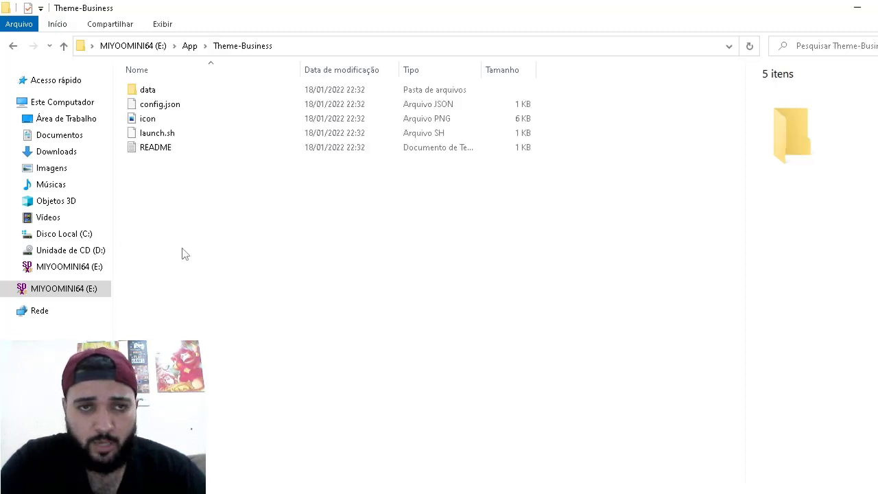
key(BackSpace)
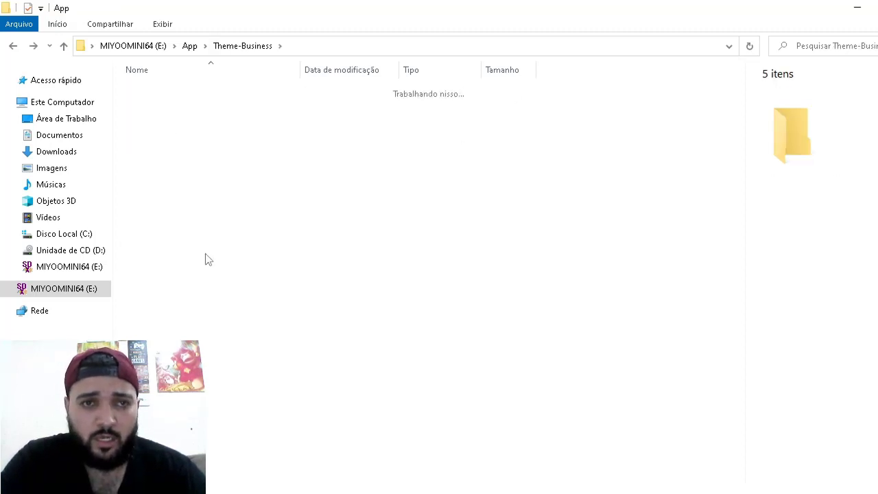
- Switch to the Onion Theme Repository wiki page in Chrome and read the rules and theme installation instructions
key(alt+Tab)
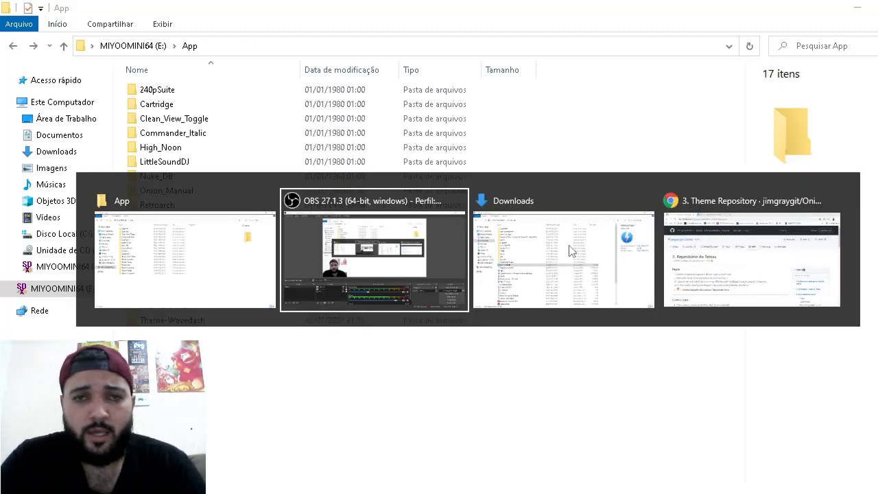
key(alt+Tab)
key(alt+Tab)
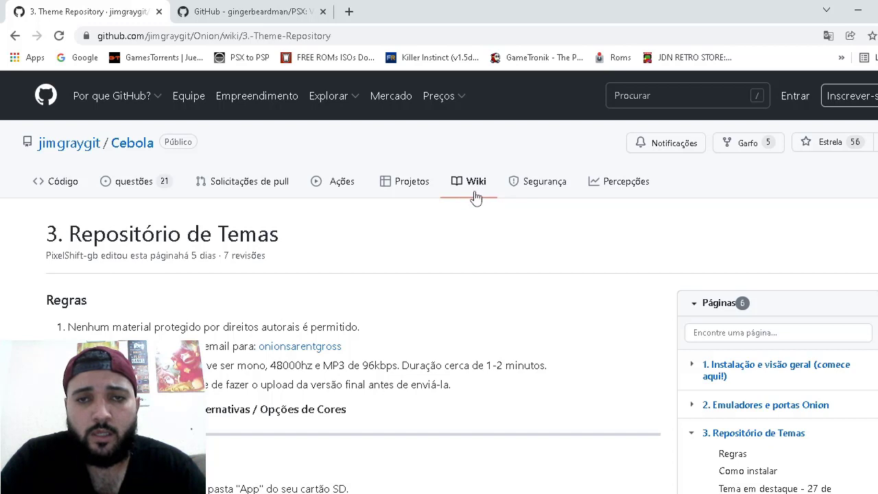
scroll(2, 272, down, 1)
scroll(2, 272, down, 2)
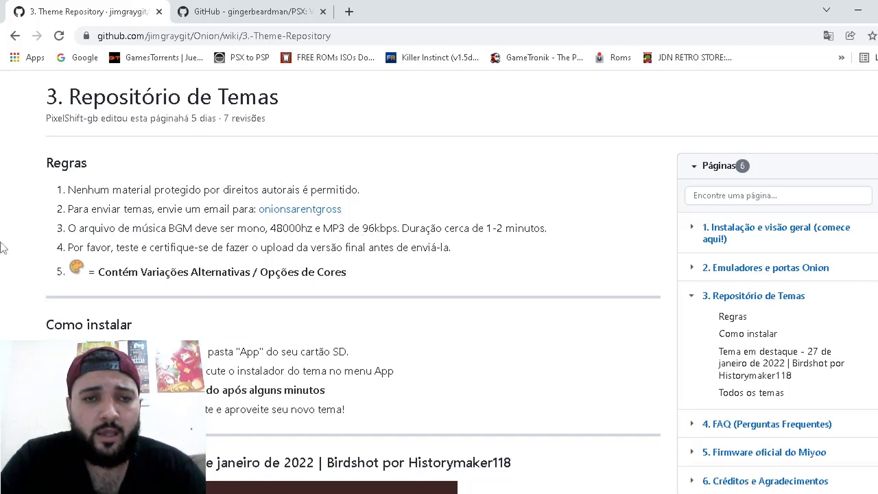
scroll(2, 248, down, 5)
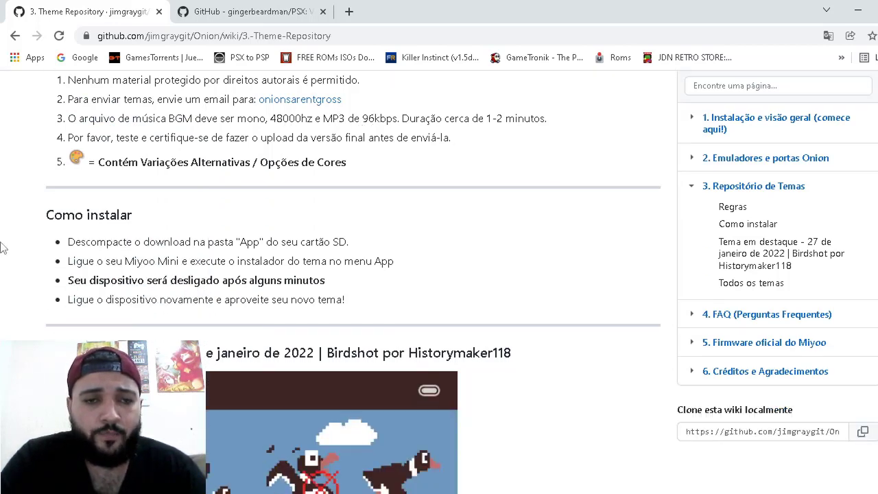
scroll(3, 248, down, 5)
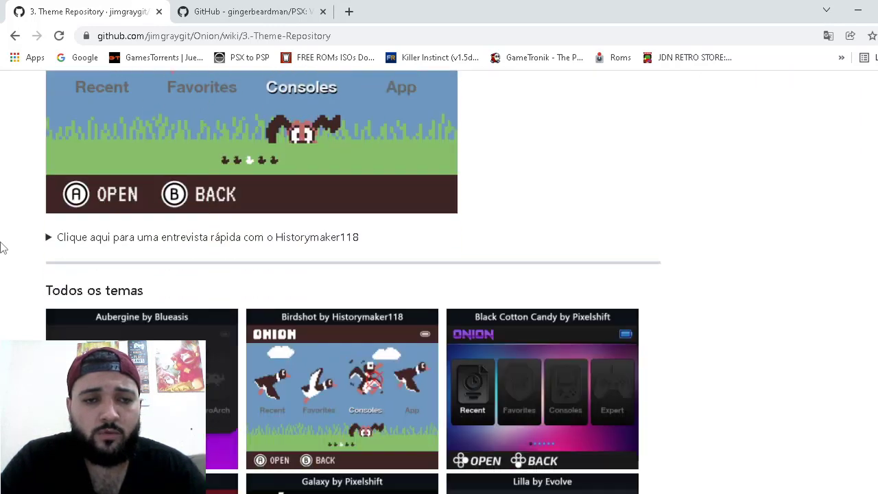
- Browse the theme gallery and download the Wavedash theme
scroll(2, 248, down, 1)
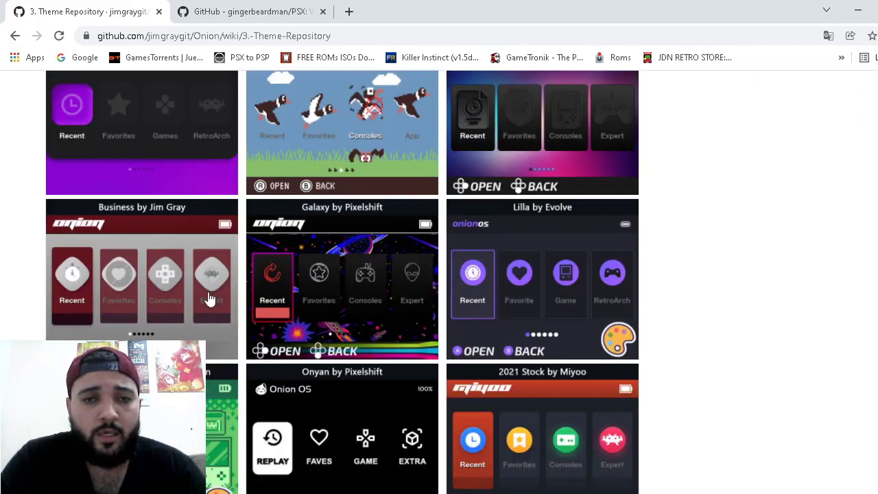
scroll(2, 254, up, 1)
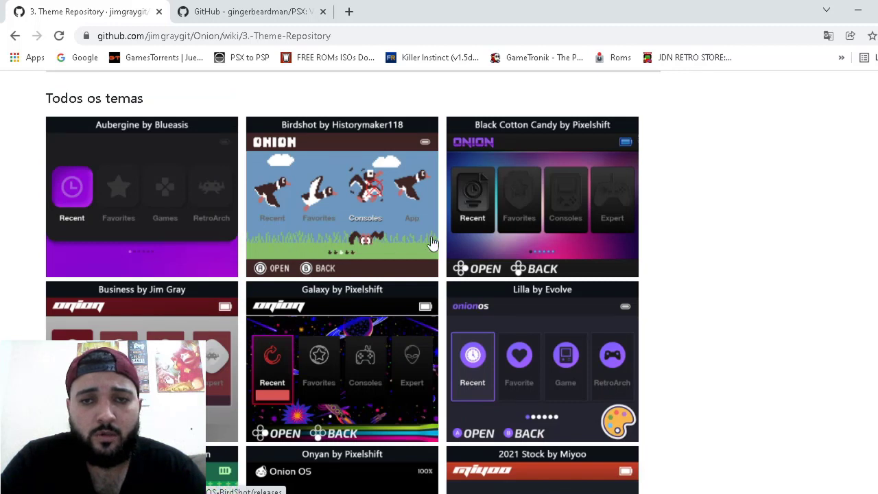
scroll(439, 316, down, 2)
scroll(322, 384, down, 3)
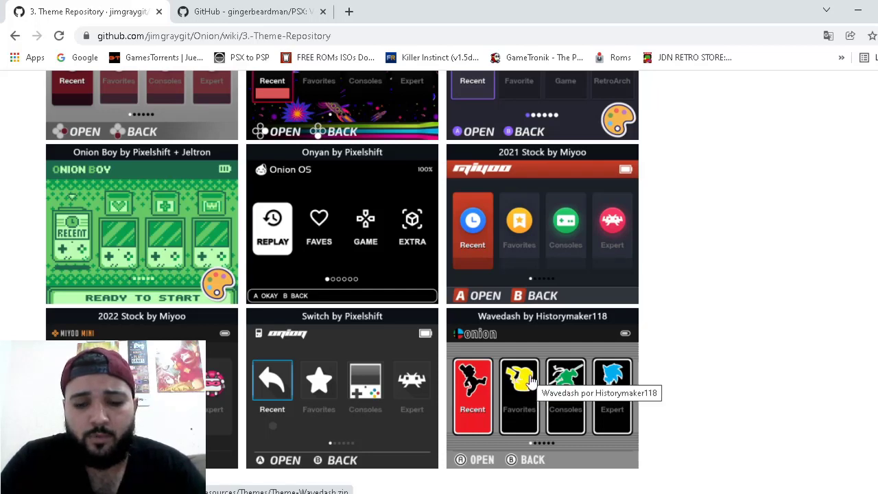
click(526, 385)
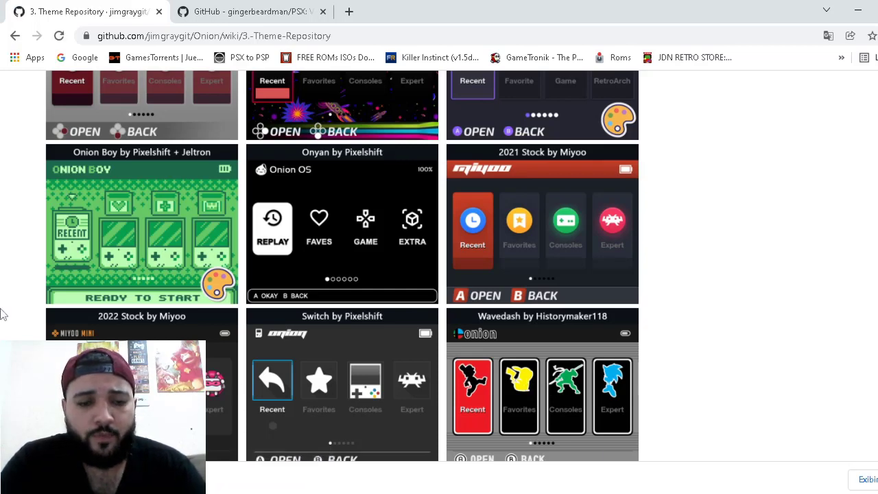
- Switch to the Downloads folder and open the Theme-Wavedash archive in WinRAR, dismissing the extra WinRAR window
key(alt+Tab)
key(alt+Tab)
key(alt+Tab)
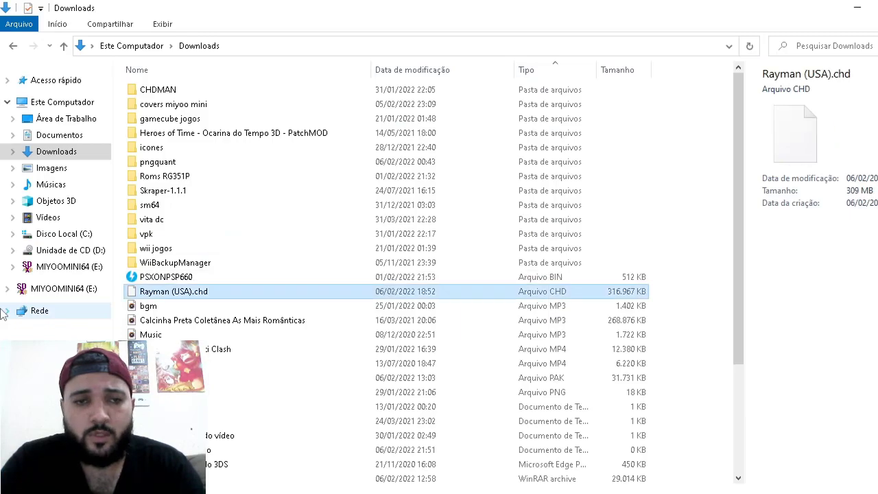
key(End)
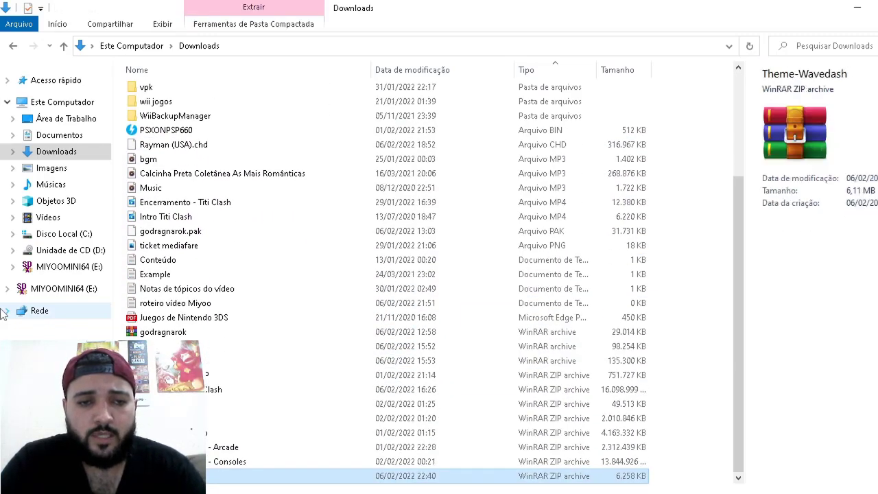
key(Return)
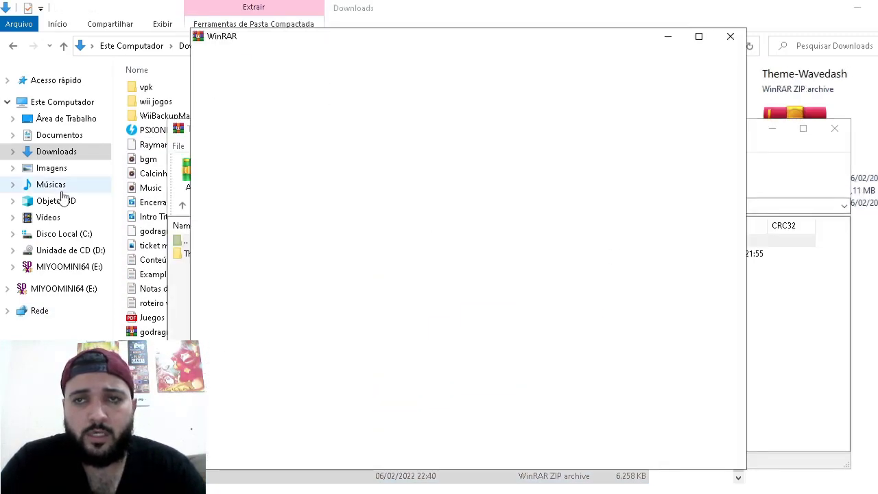
click(740, 36)
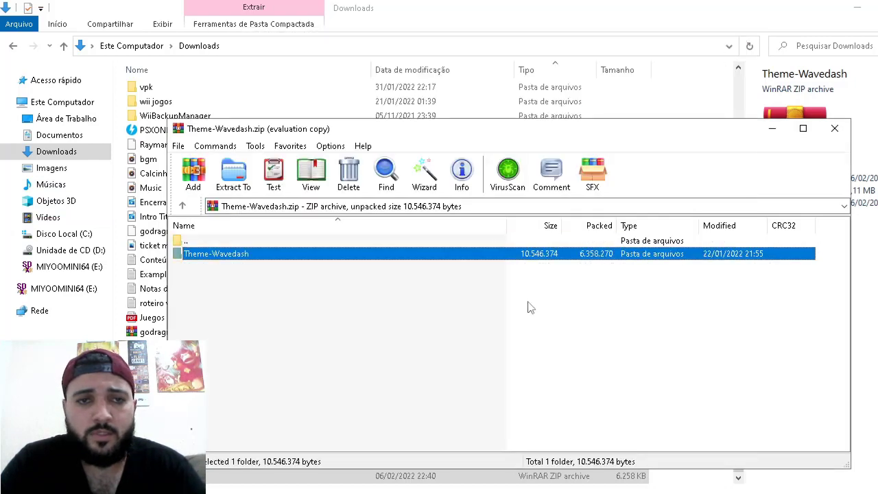
- Compare the Theme-Wavedash folder in the archive with the contents of the card's App folder
key(alt+Tab)
key(Tab)
key(Tab)
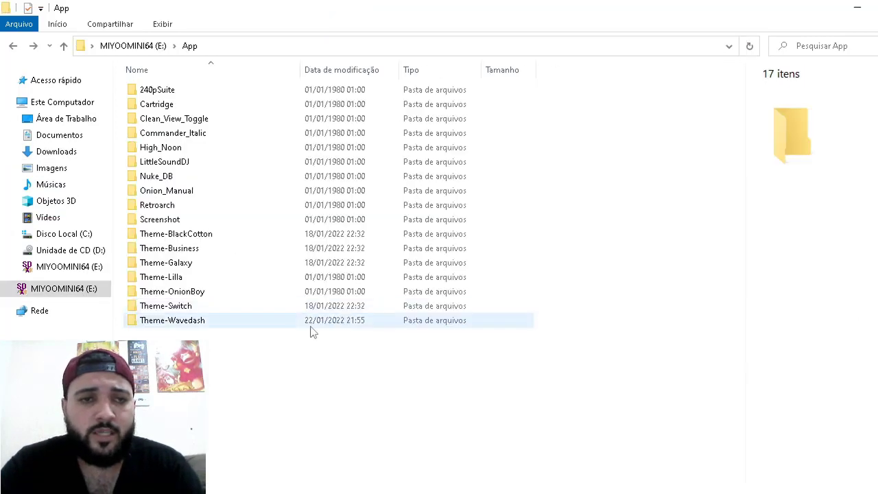
key(alt+Tab)
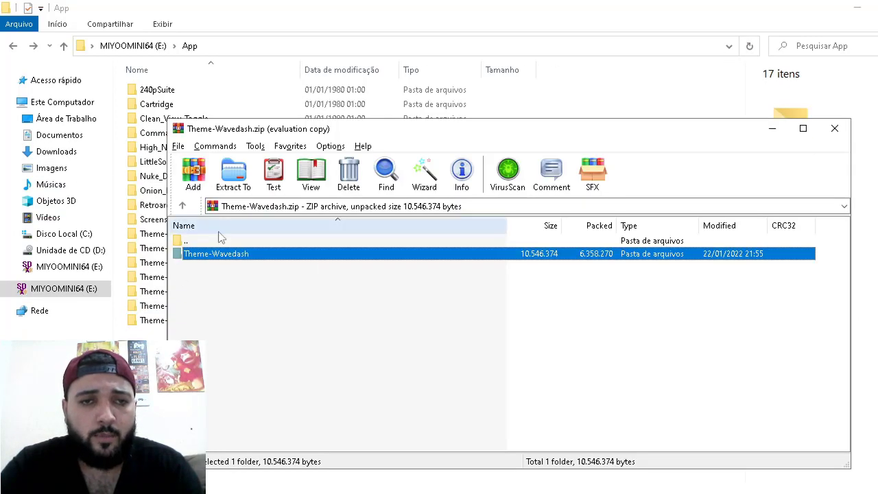
key(alt+Tab)
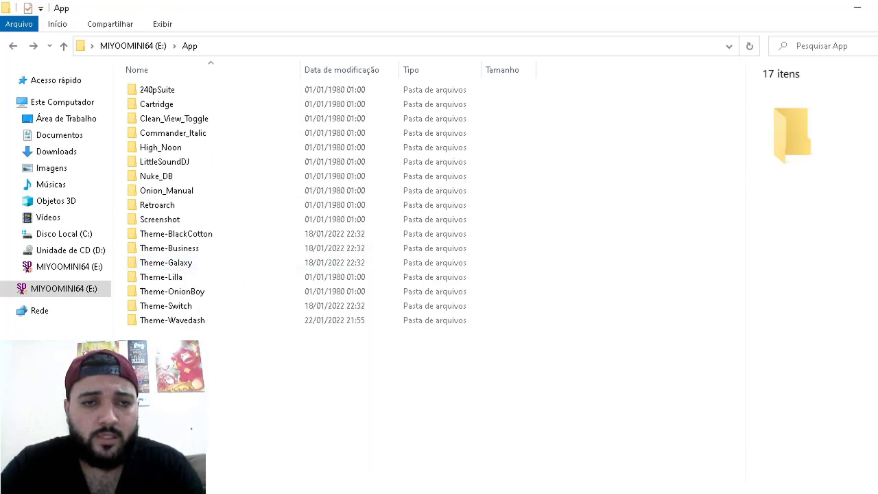
key(alt+Tab)
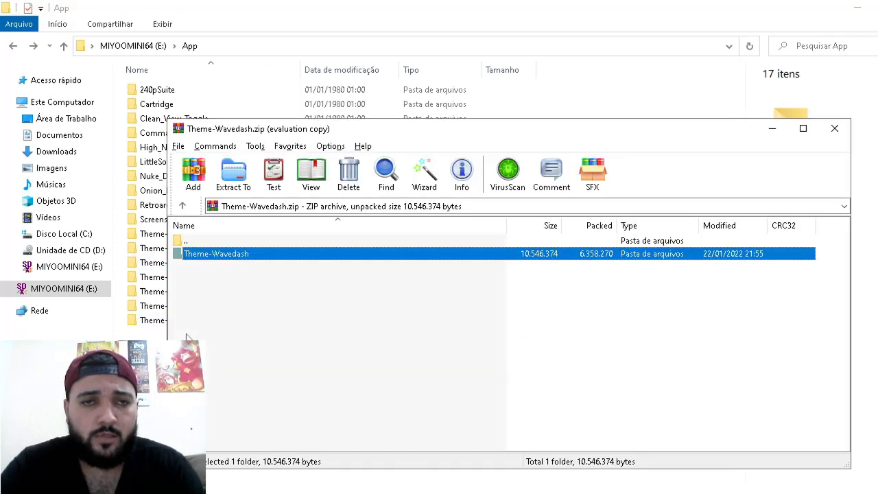
- Close the Theme-Wavedash archive and delete the downloaded ZIP from the Downloads folder
click(834, 128)
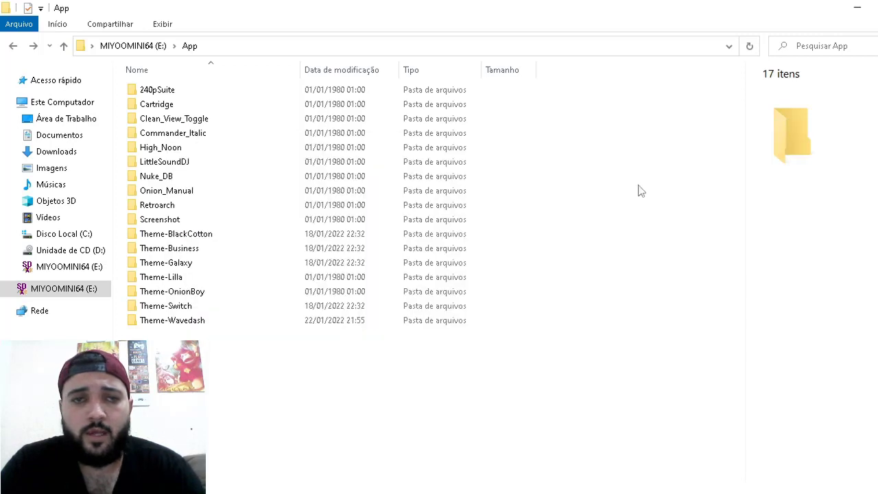
key(alt+Tab)
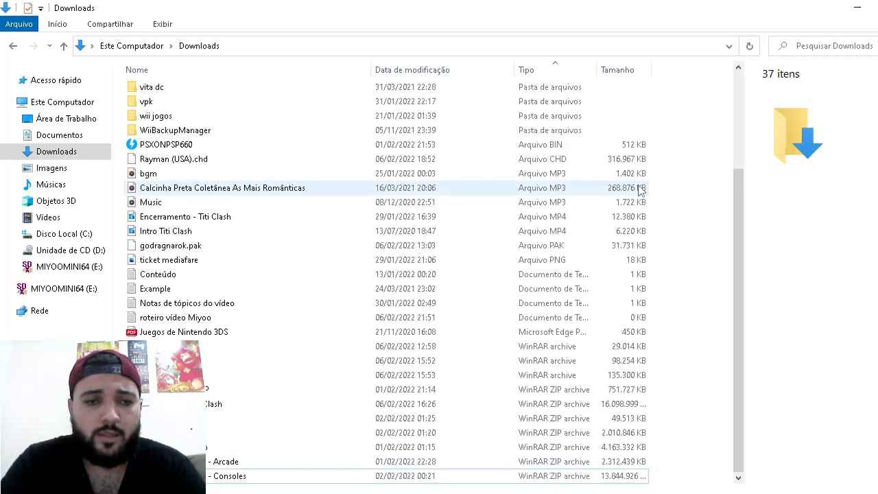
key(alt+Tab)
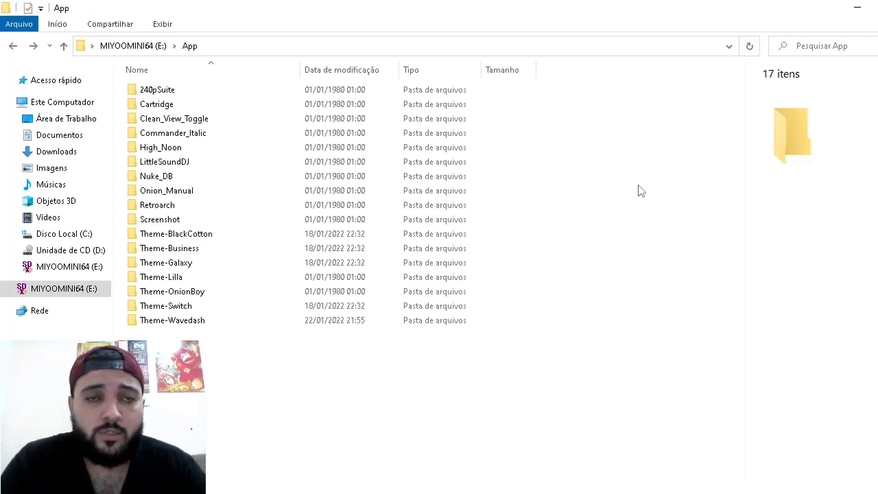
- Return to the root of the MIYOOMINI64 card and look inside the Backup folder
key(alt+Up)
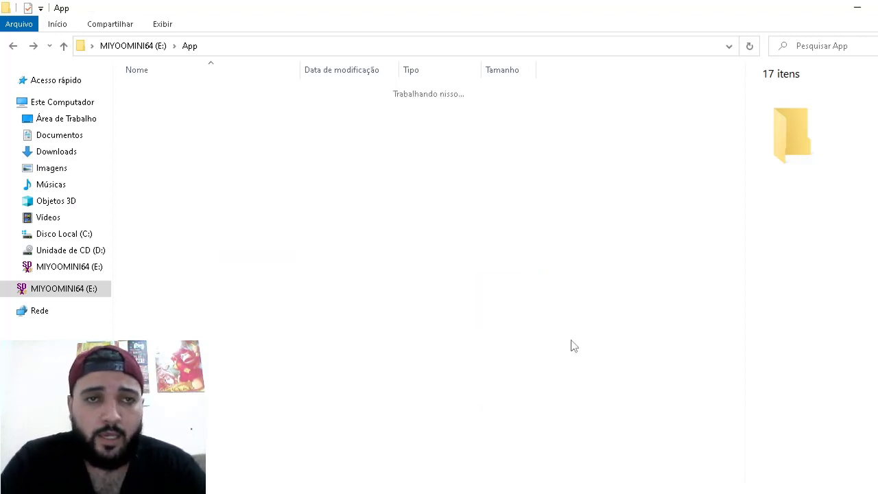
key(Down)
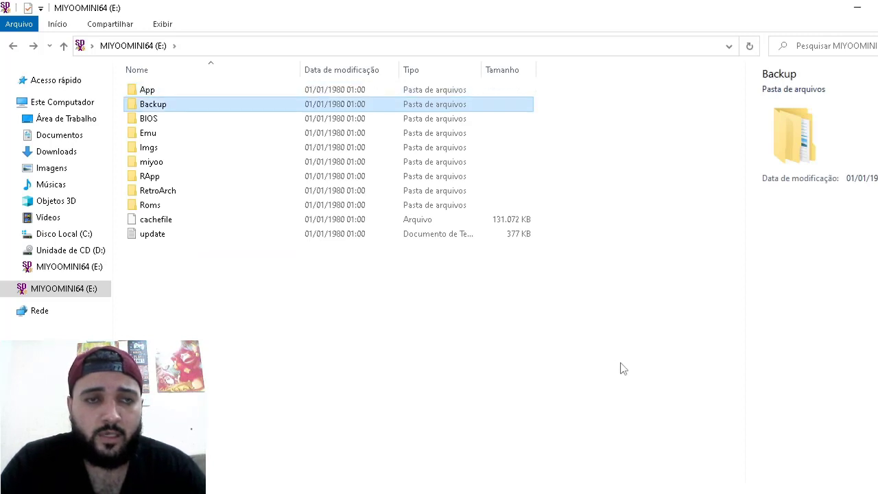
key(Return)
key(alt+Up)
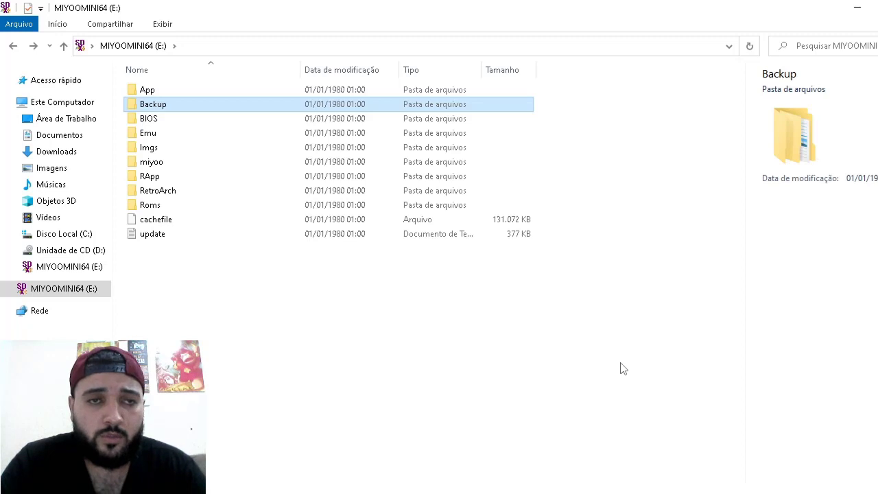
- Open the BIOS folder on the MIYOOMINI64 card to examine its contents
key(Down)
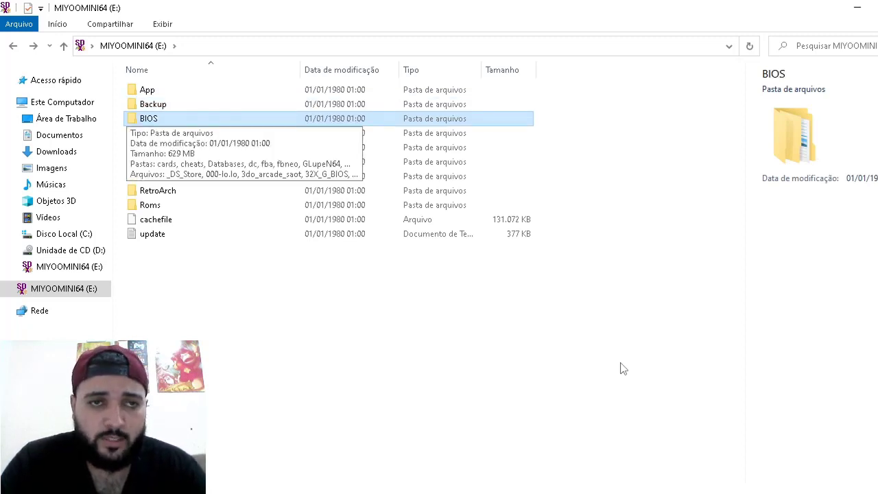
key(Down)
key(Up)
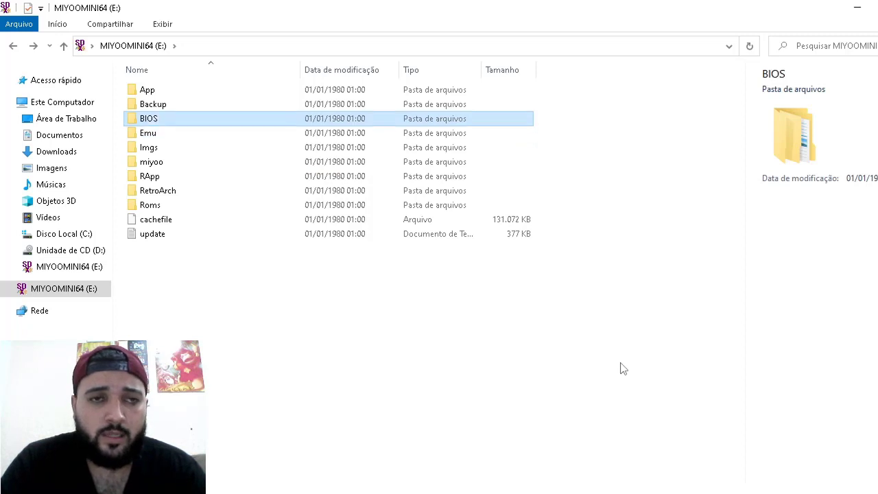
key(Return)
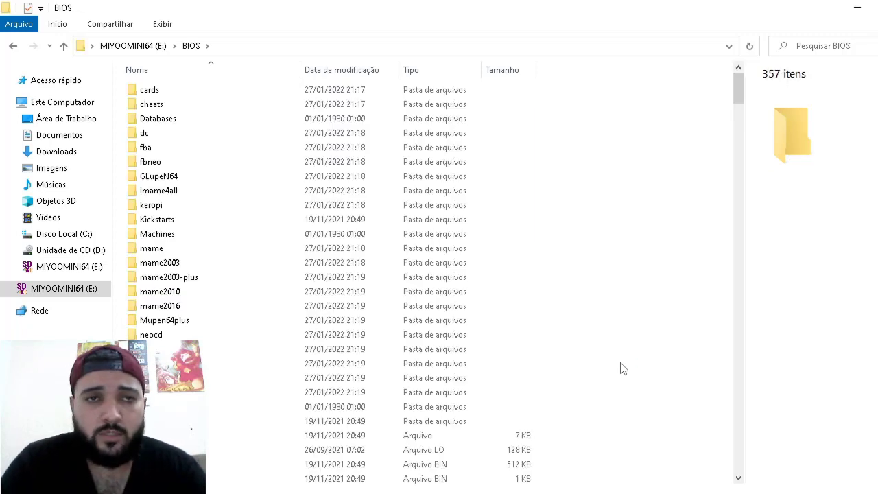
- Return to the root of the MIYOOMINI64 card and open the .retroarch folder inside RetroArch
key(BackSpace)
key(Down)
key(Down)
key(Down)
key(Down)
key(Down)
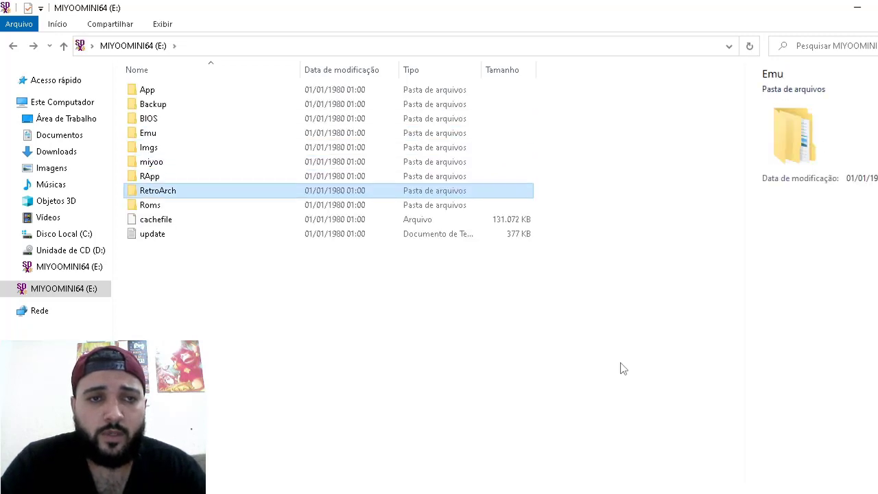
key(Return)
key(Down)
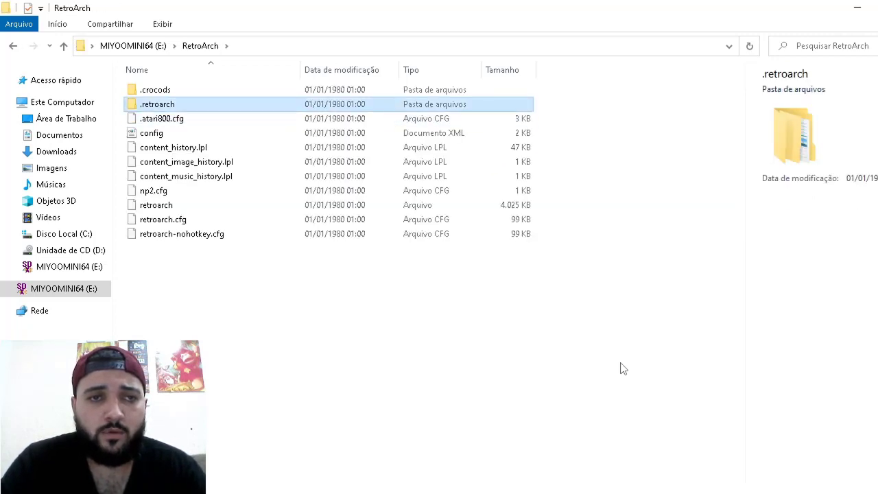
key(Return)
- Open the system folder inside .retroarch and examine its Databases and Machines subfolders
key(Down)
key(Down)
key(s)
key(Down)
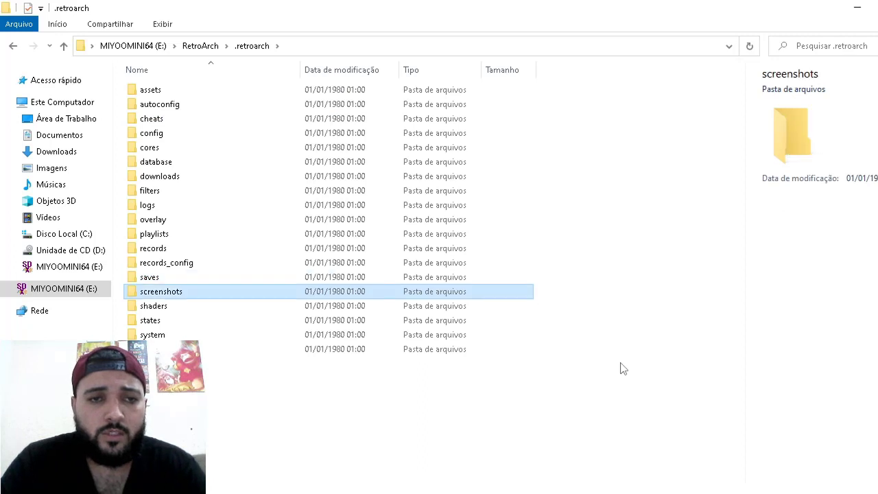
key(Down)
key(Down)
key(Down)
key(Return)
key(Down)
key(Up)
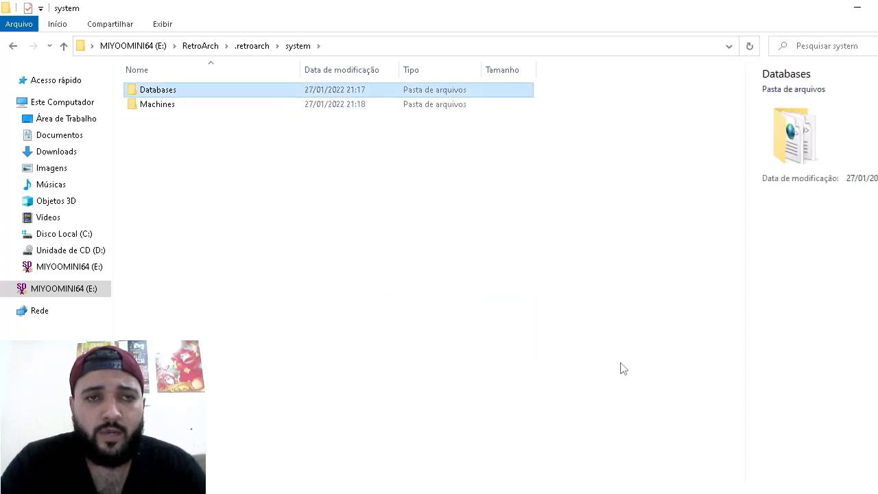
key(Down)
key(Up)
key(Down)
key(Up)
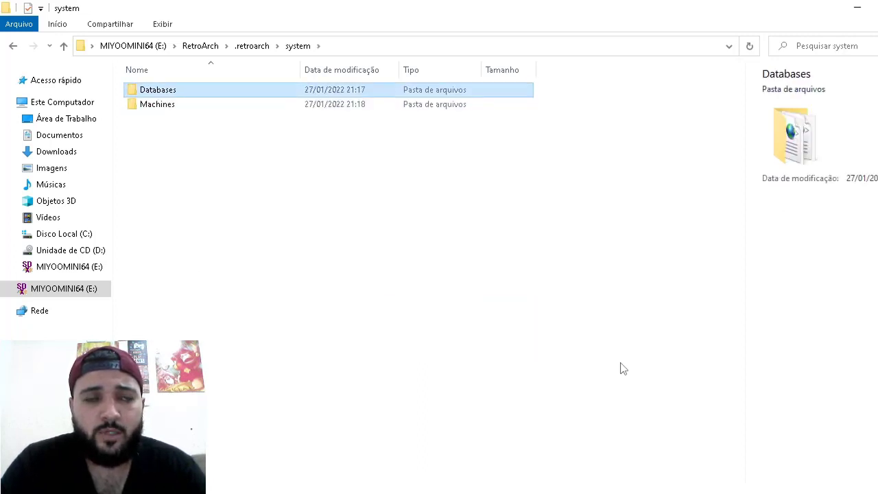
key(Down)
- Go back up to the card's root and reopen the BIOS folder to view its first subfolders
key(BackSpace)
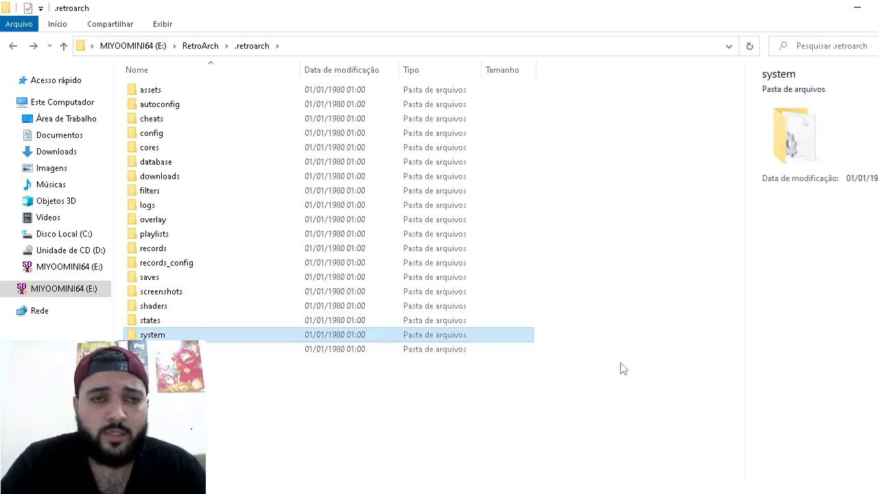
key(BackSpace)
key(BackSpace)
key(Up)
key(Up)
key(Up)
key(Up)
key(Up)
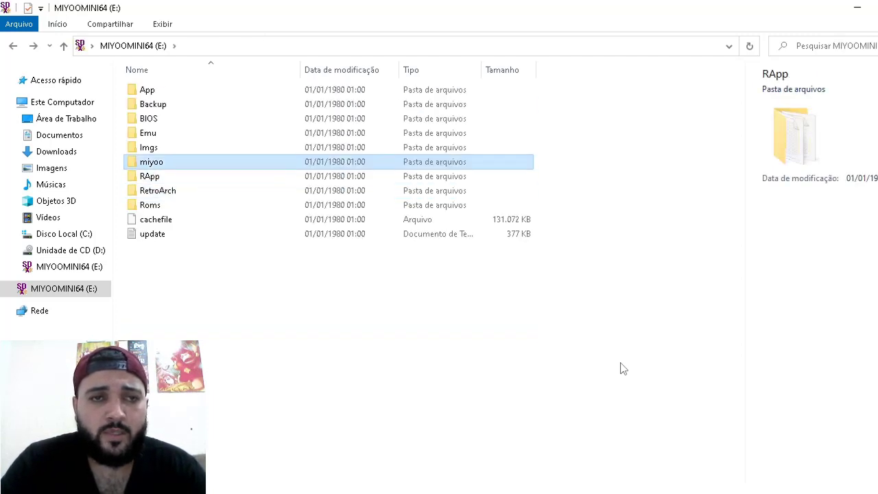
key(Return)
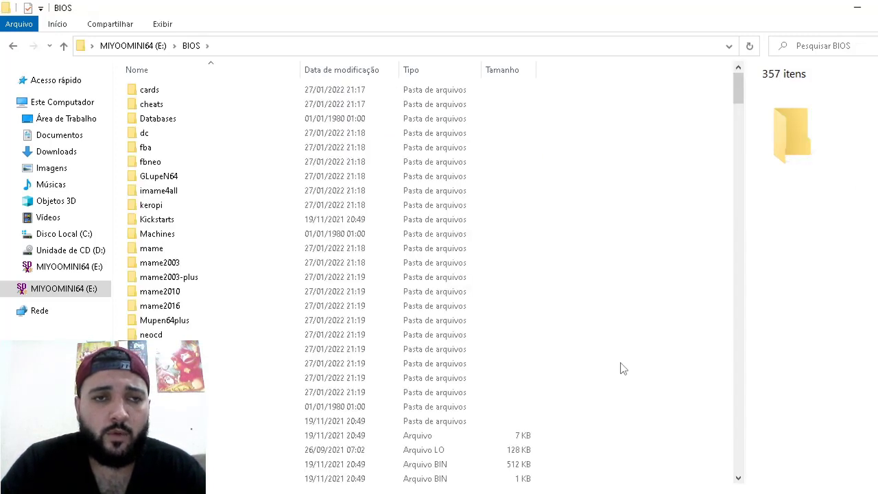
key(Down)
key(Down)
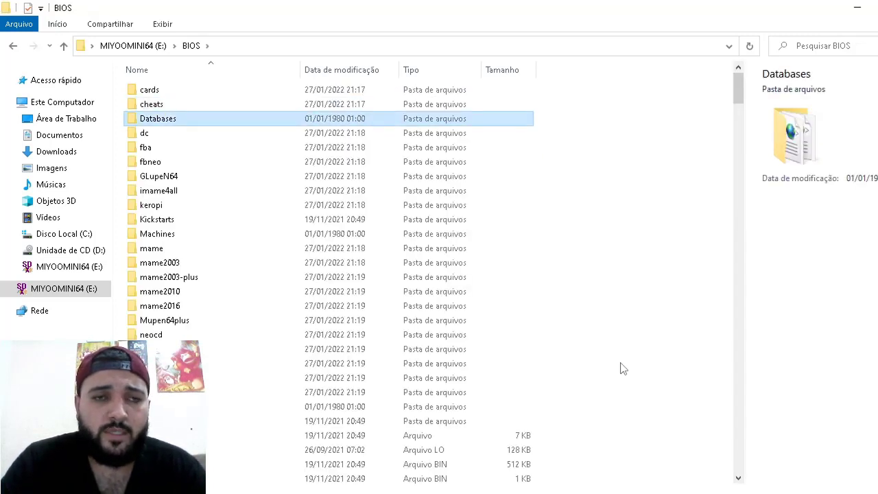
key(Up)
key(Up)
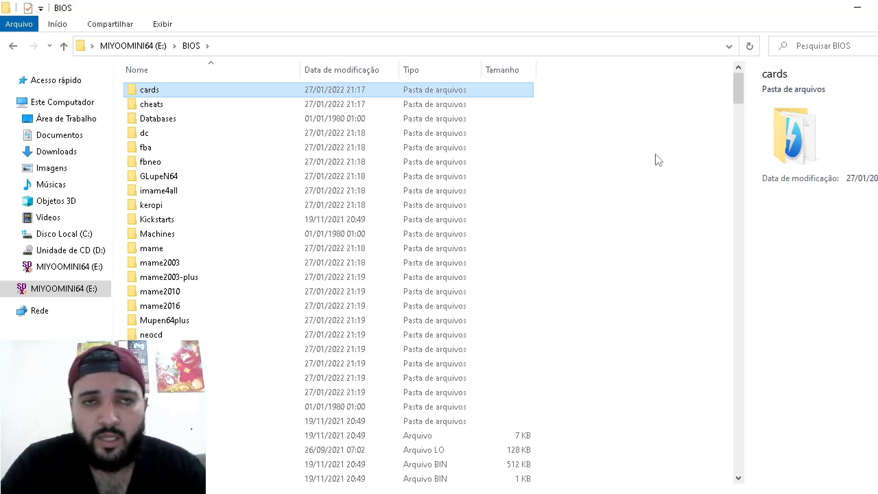
- Browse through the BIOS folder's files to find and select the PSXONPSP660 BIN file
key(p)
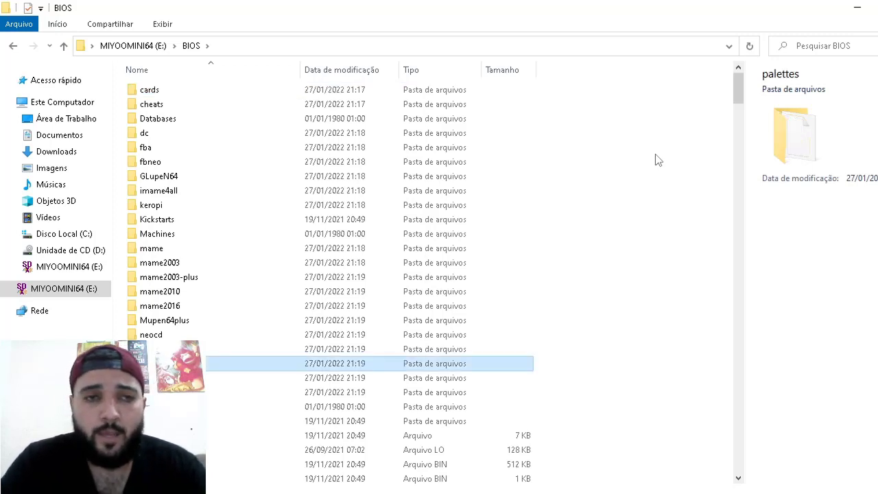
key(Down)
key(Down)
key(Down)
key(Down)
key(Down)
key(Down)
key(Down)
key(Down)
key(Down)
key(Down)
key(Down)
key(Down)
key(Down)
key(Down)
key(Down)
key(Down)
key(Down)
key(Down)
key(Down)
key(Down)
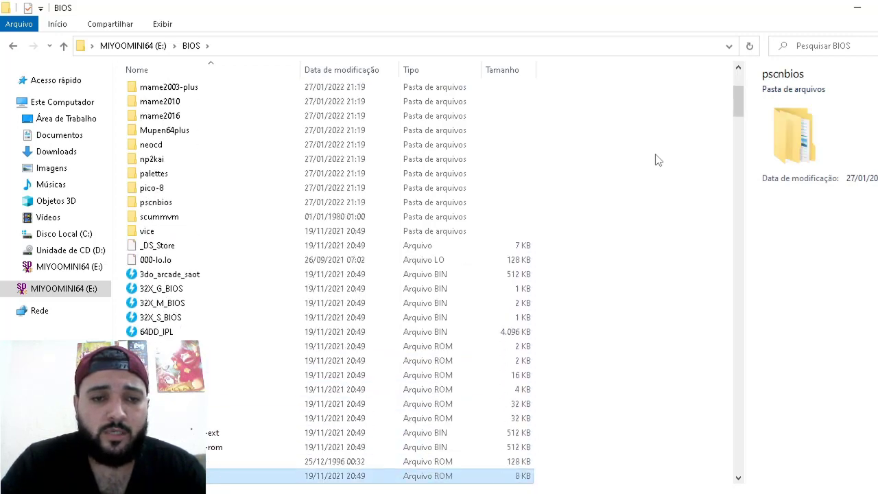
key(Down)
key(Down)
key(Down)
key(Down)
key(Down)
key(Down)
key(Down)
key(Down)
key(Down)
key(Down)
key(Down)
key(Down)
key(Down)
key(Down)
key(Down)
key(Down)
key(Down)
key(Down)
key(Down)
key(Down)
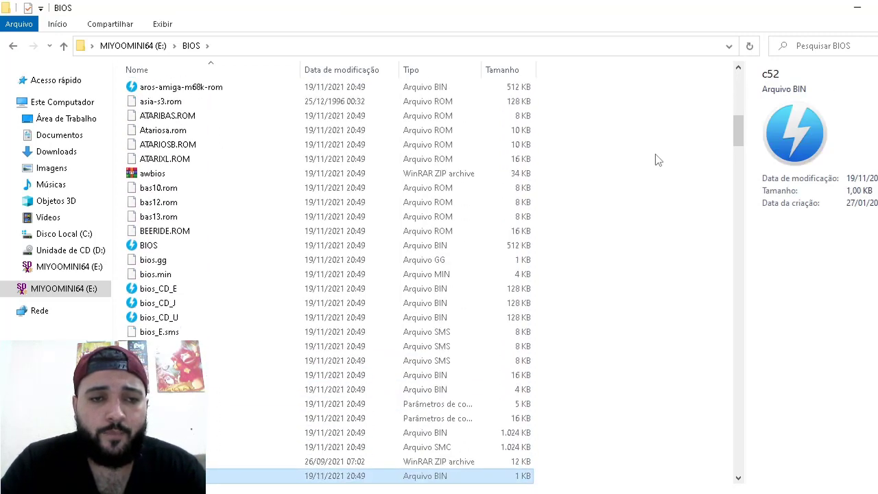
key(Down)
key(Down)
key(Down)
key(Down)
key(Down)
key(Down)
key(Down)
key(Down)
key(Down)
key(Down)
key(Down)
key(Down)
key(Down)
key(Down)
key(Down)
key(Down)
key(Down)
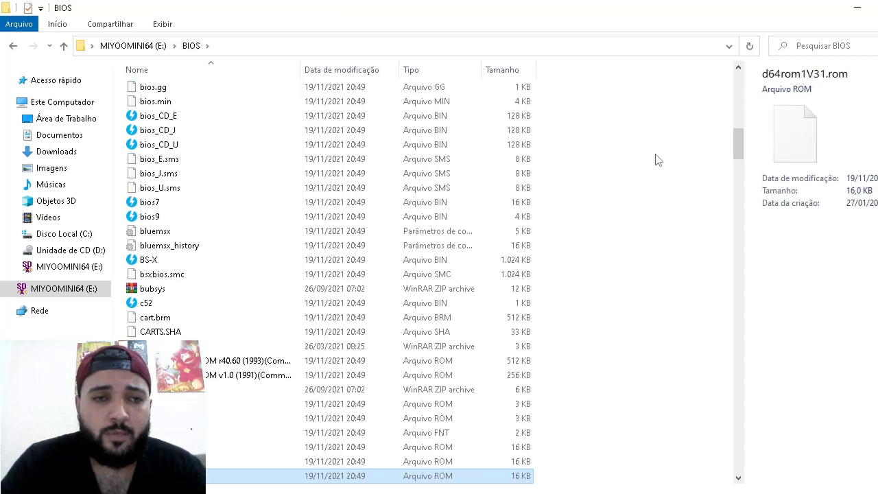
key(Down)
key(Down)
key(Down)
key(Down)
key(Down)
key(Down)
key(Down)
key(Down)
key(Down)
key(Down)
key(Down)
key(Down)
key(Down)
key(Down)
key(Down)
key(Down)
key(Down)
key(Down)
key(Down)
key(Down)
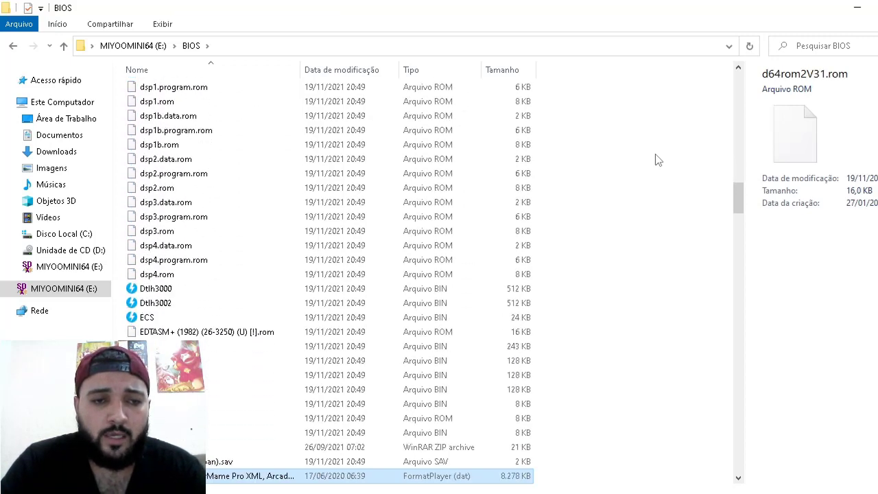
key(p)
key(Down)
key(Down)
key(Down)
key(Down)
key(Down)
key(Down)
key(Down)
key(Down)
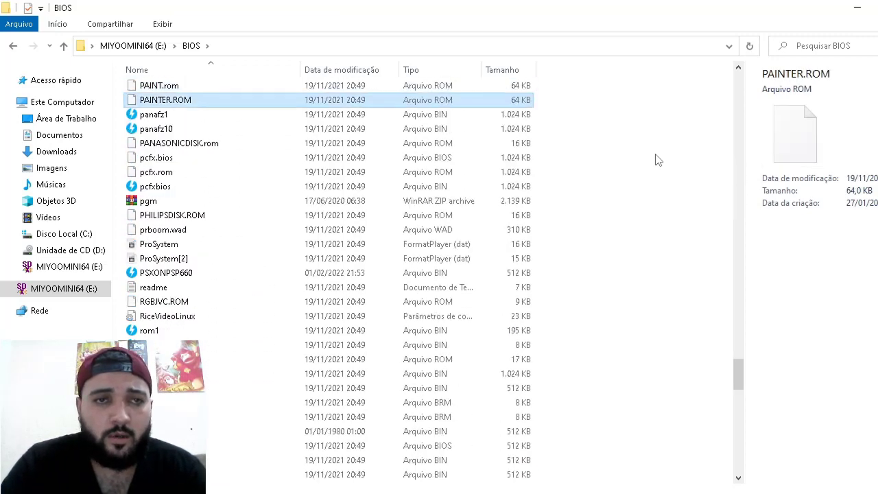
key(Down)
key(Down)
key(Down)
key(Down)
key(Down)
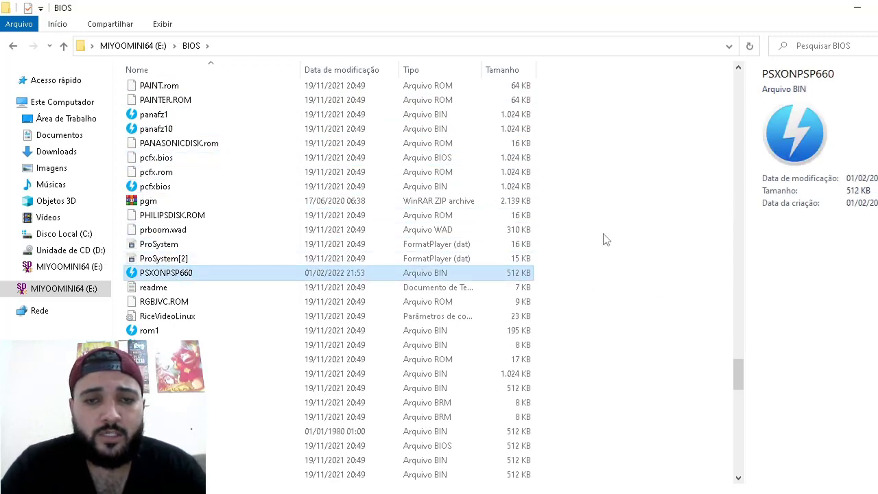
- Switch to Chrome and show the gingerbeardman/PSX repository page on GitHub
key(alt+Tab)
key(alt+Tab)
key(alt+Tab)
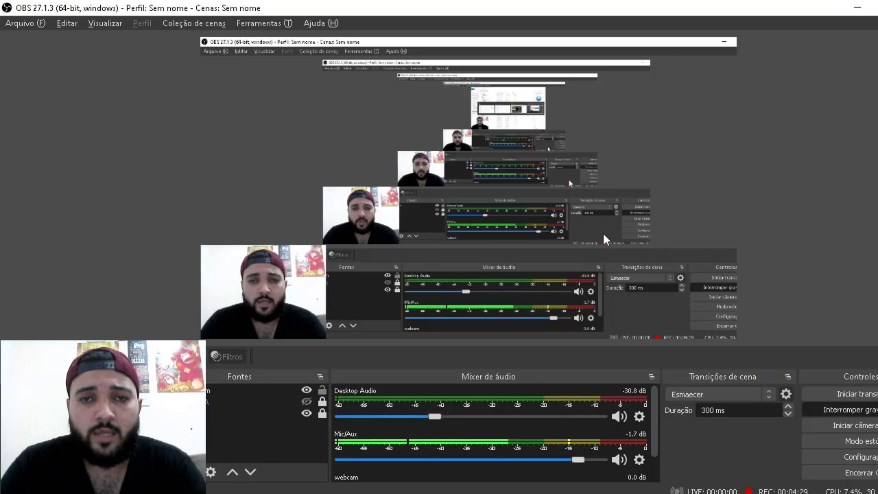
key(alt+Tab)
key(alt+Tab)
key(alt+Tab)
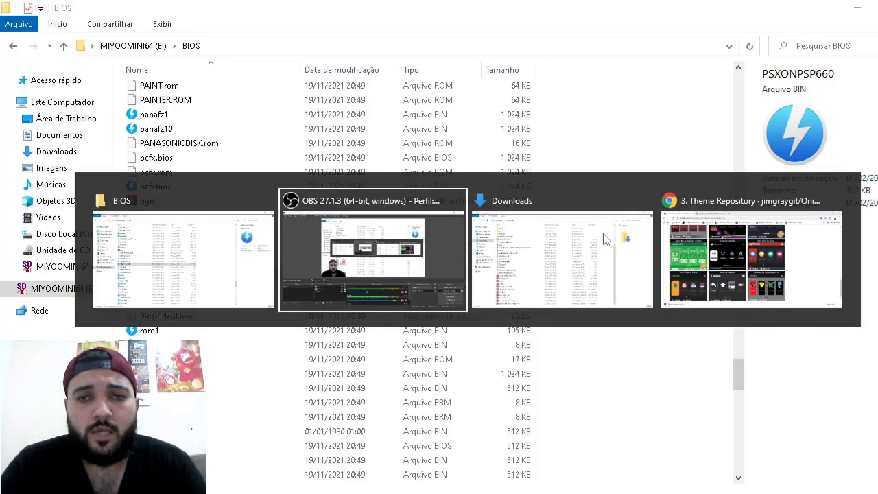
key(alt+Tab)
key(alt+Tab)
key(alt+Tab)
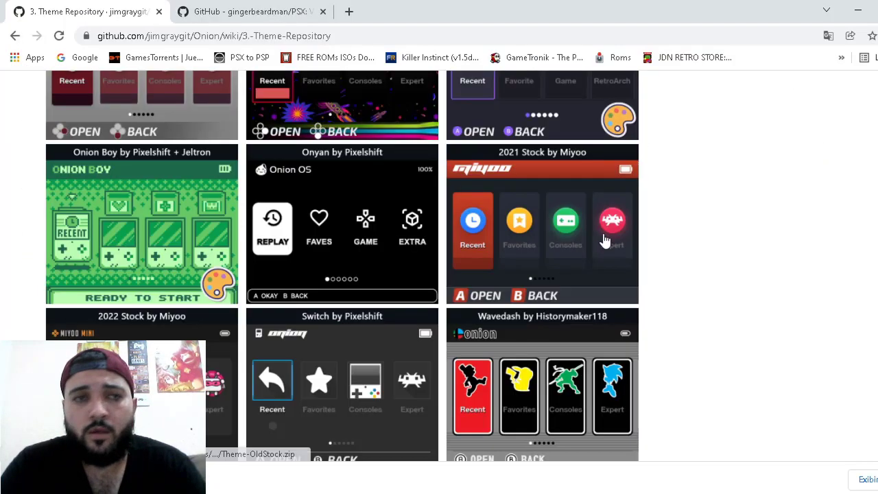
click(193, 8)
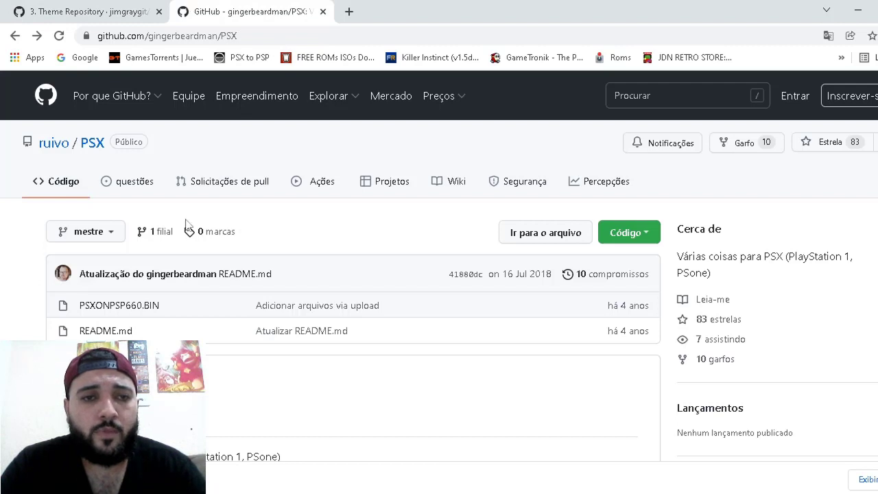
- Read the PSX repository's README and open the PSXONPSP660.BIN file page
scroll(1, 251, down, 3)
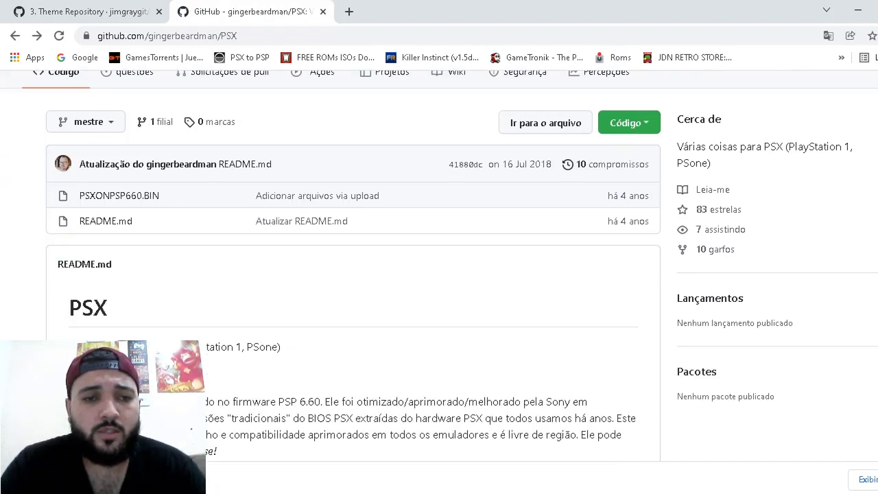
scroll(137, 374, down, 2)
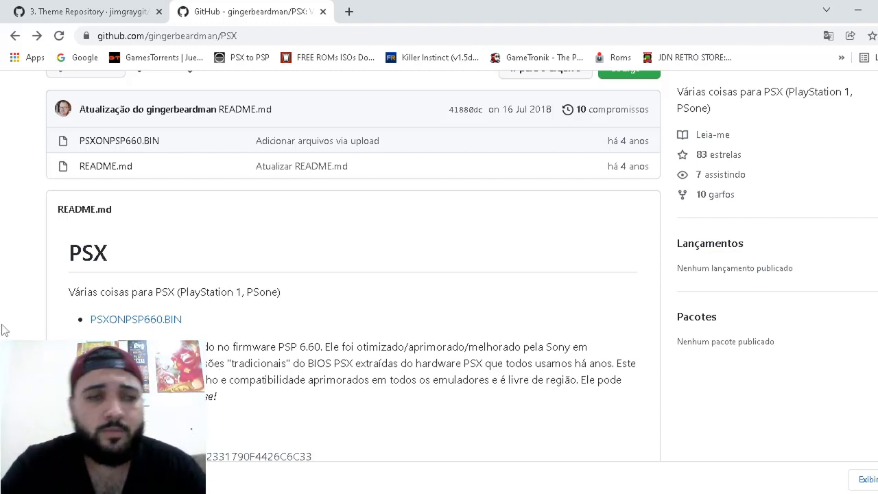
scroll(3, 302, up, 1)
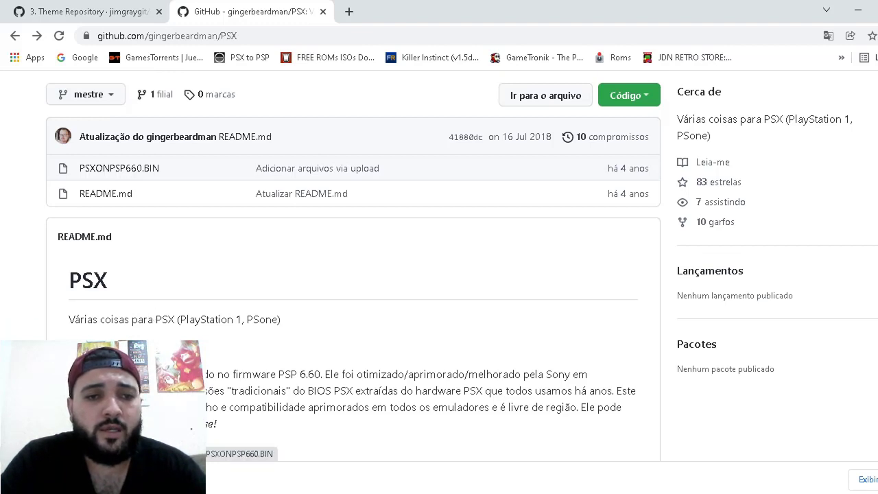
click(158, 439)
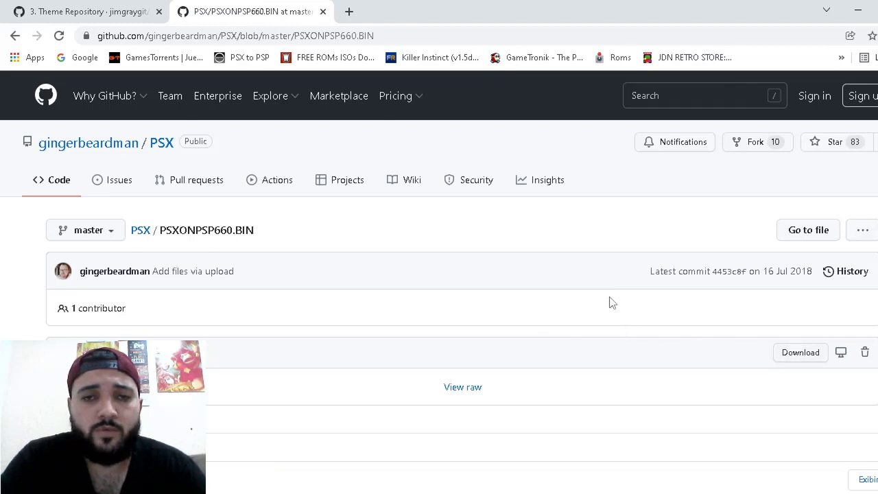
- Switch back to the BIOS folder in File Explorer and return to the root of the MIYOOMINI64 card
key(alt+Tab)
key(alt+Tab)
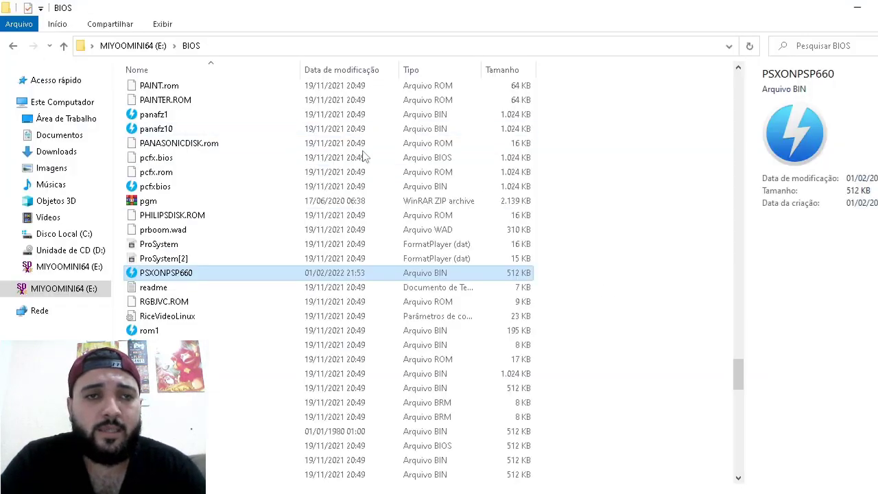
key(BackSpace)
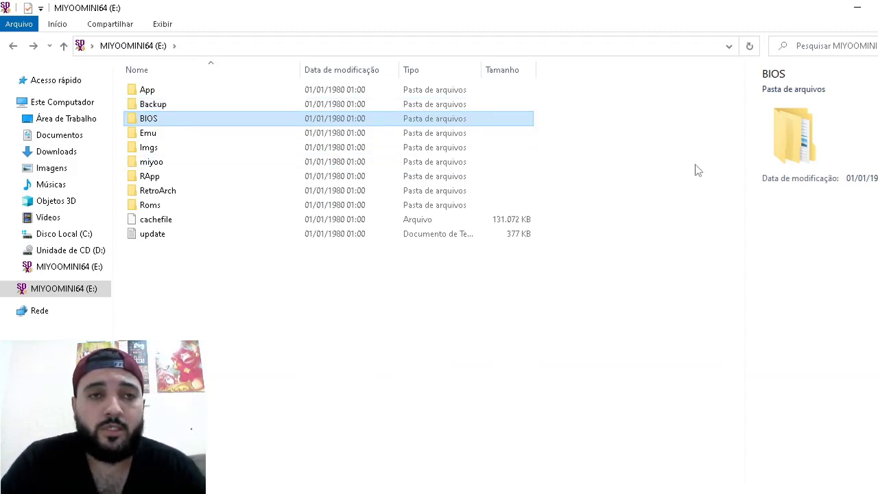
- Open the card's Emu folder, look inside its zzZZZzNÃO UTILIZAR subfolder, and return to Emu
key(Down)
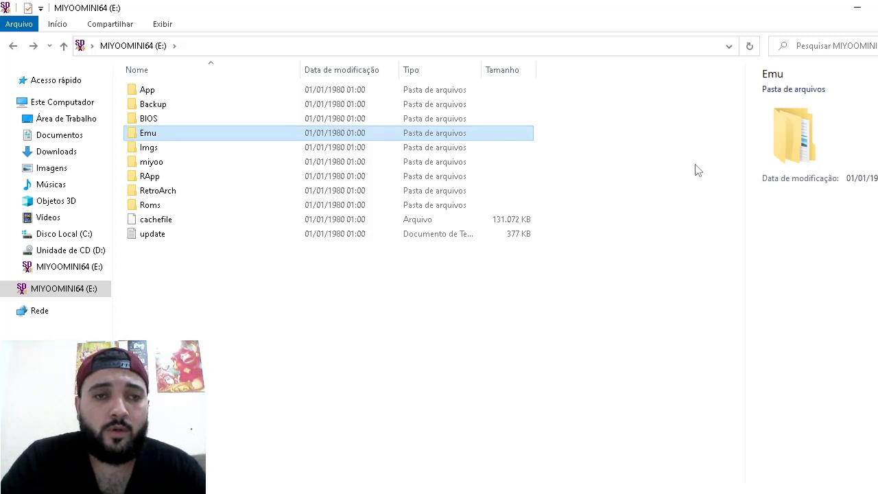
key(Down)
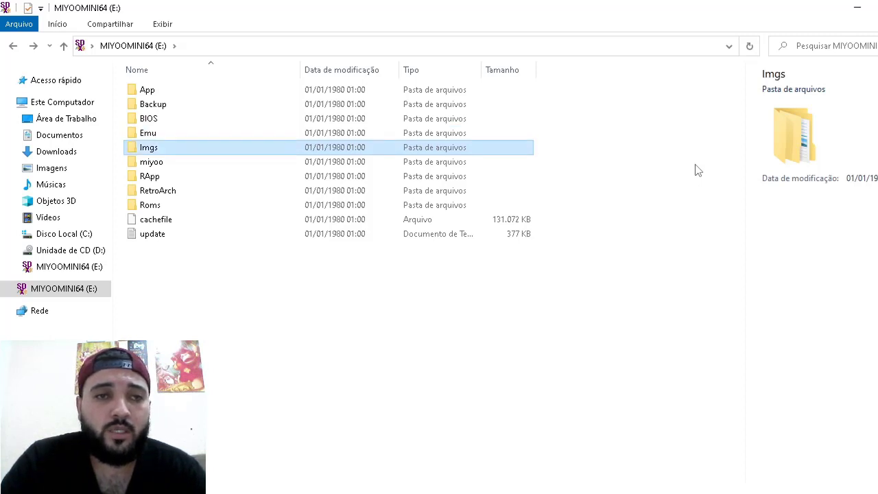
key(Up)
key(Down)
key(Up)
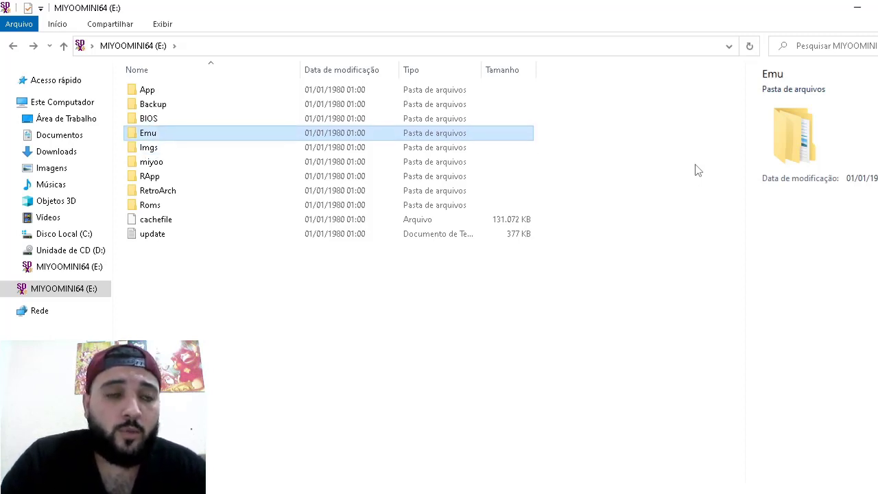
key(Down)
key(Up)
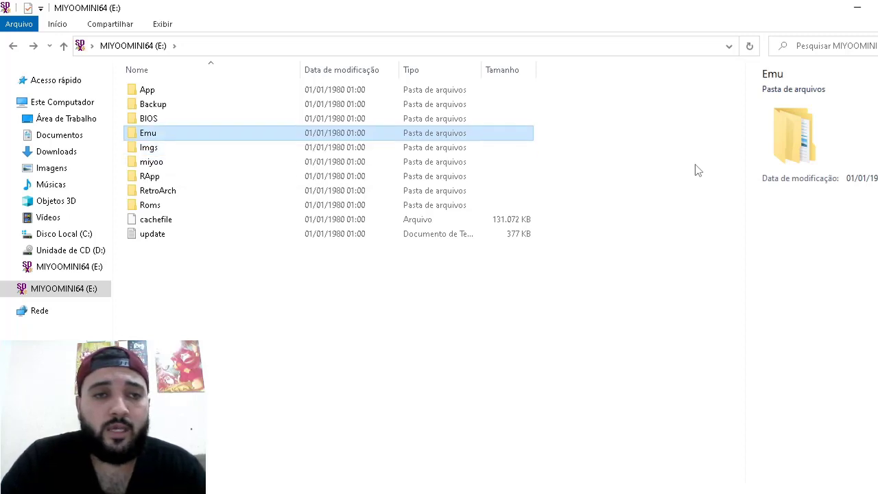
key(Return)
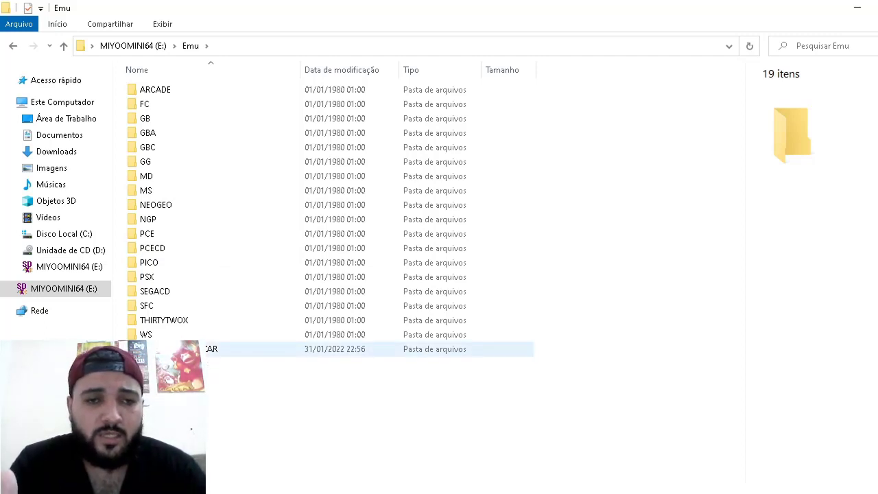
double_click(171, 348)
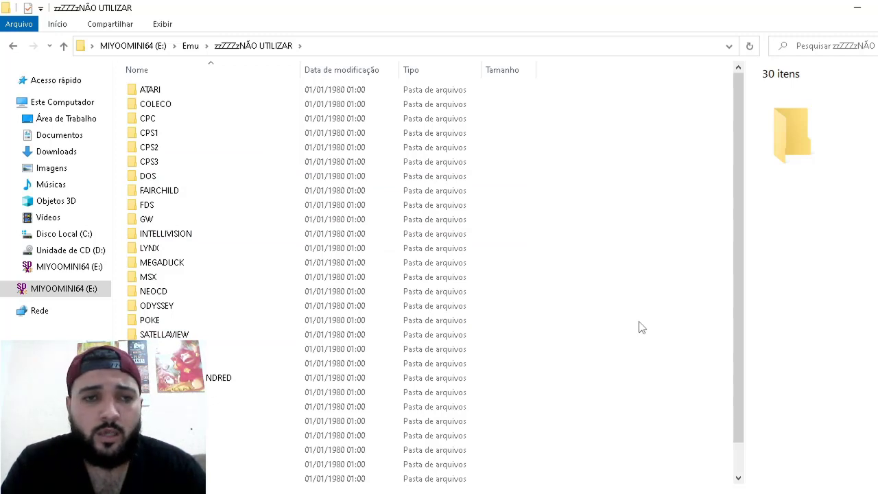
key(BackSpace)
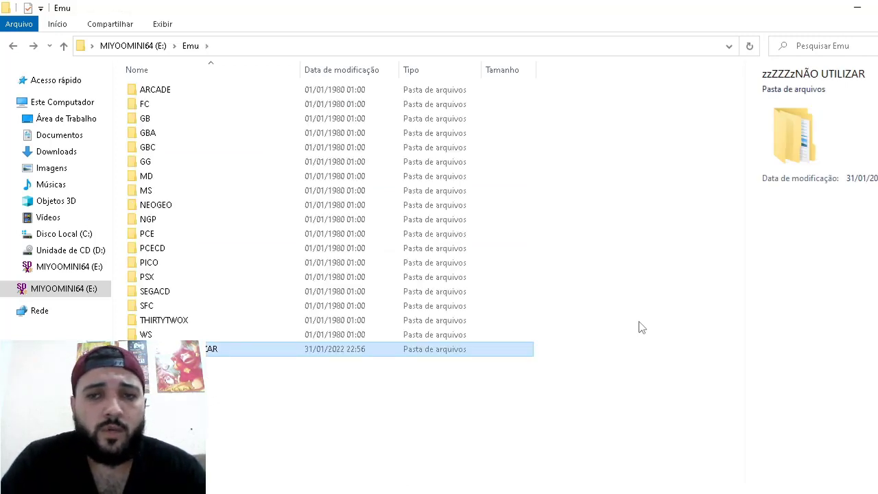
- Go back through the emulator subfolders of Emu from zzZZZzNÃO UTILIZAR up to ARCADE
key(Up)
key(Up)
key(Up)
key(Up)
key(Up)
key(Up)
key(Up)
key(Up)
key(Up)
key(Up)
key(Up)
key(Up)
key(Up)
key(Up)
key(Up)
key(Up)
key(Up)
key(Up)
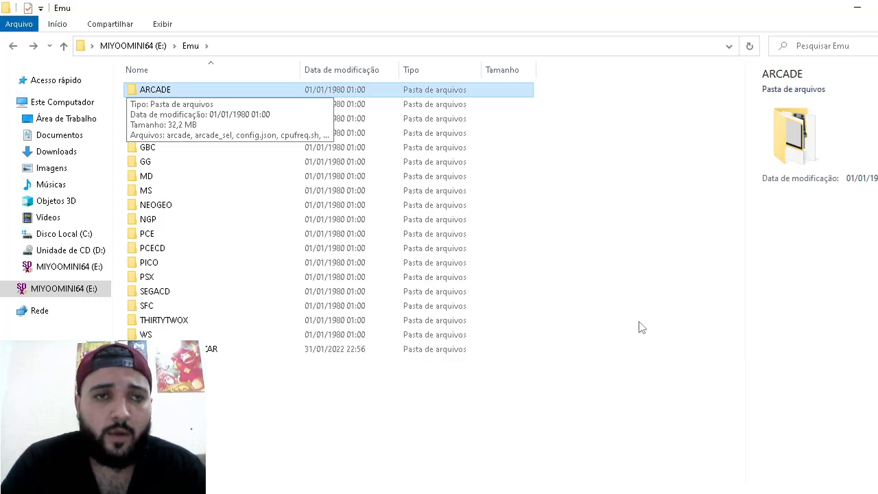
key(Down)
key(Up)
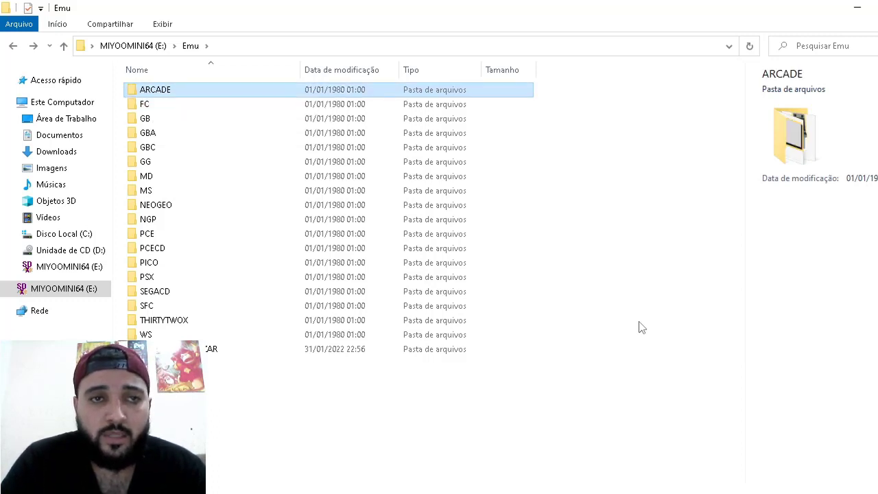
click(641, 327)
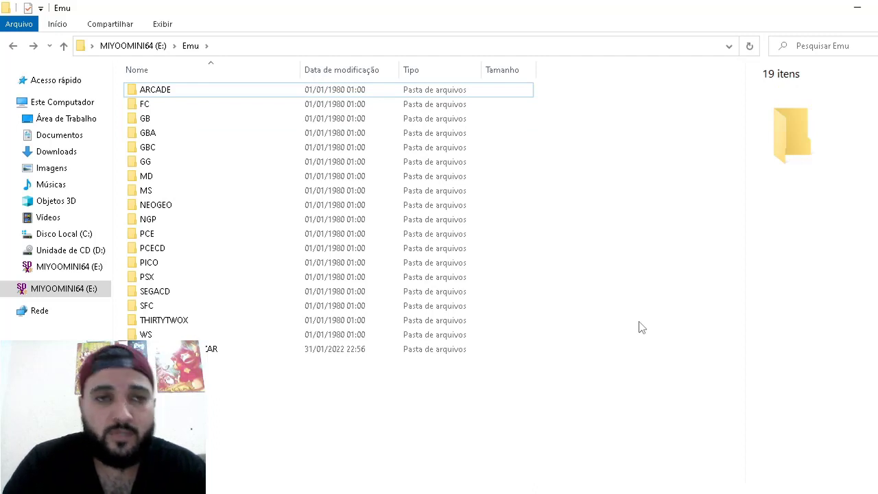
key(Down)
key(Up)
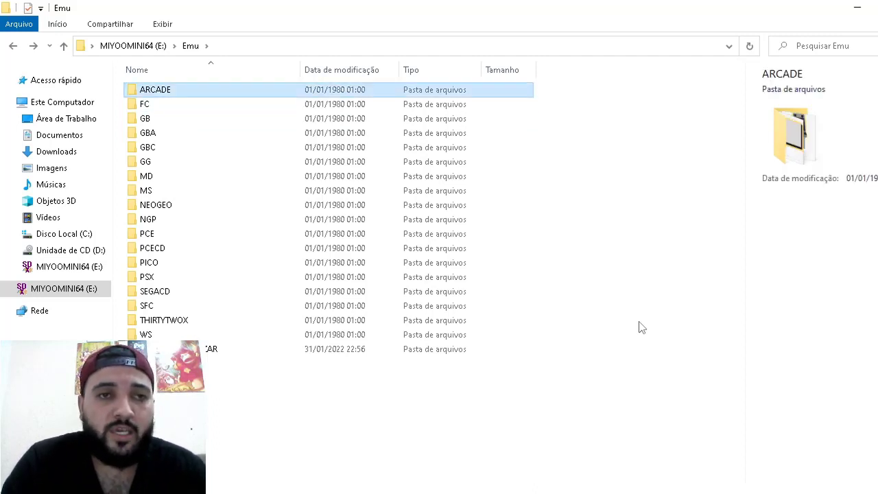
- Look through the files in the ARCADE folder, including config.json, and return to Emu
key(Return)
key(Down)
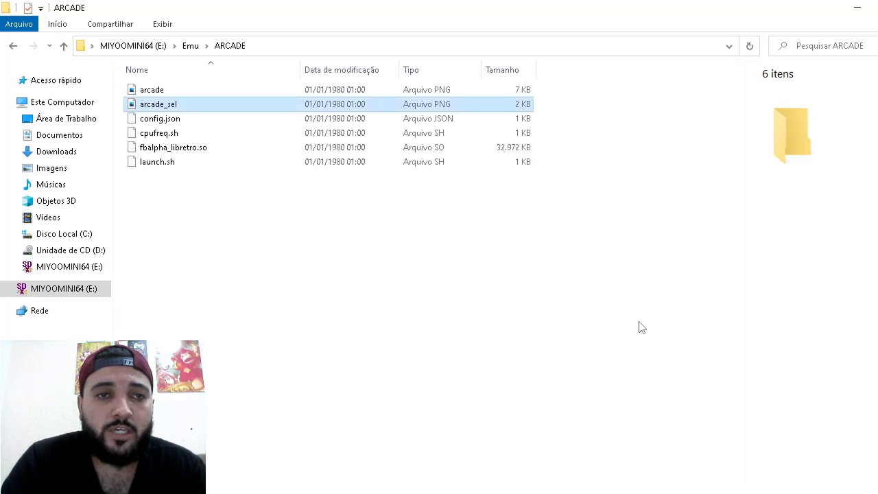
key(Down)
key(Down)
key(Up)
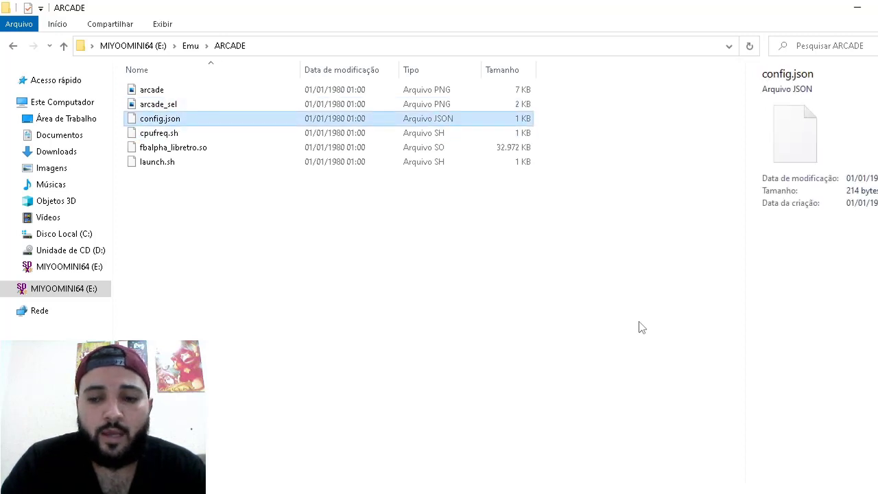
key(BackSpace)
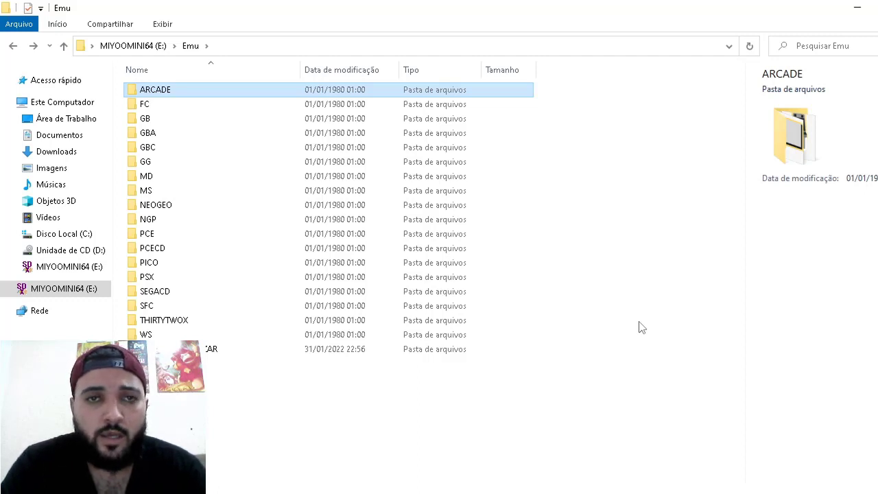
key(Return)
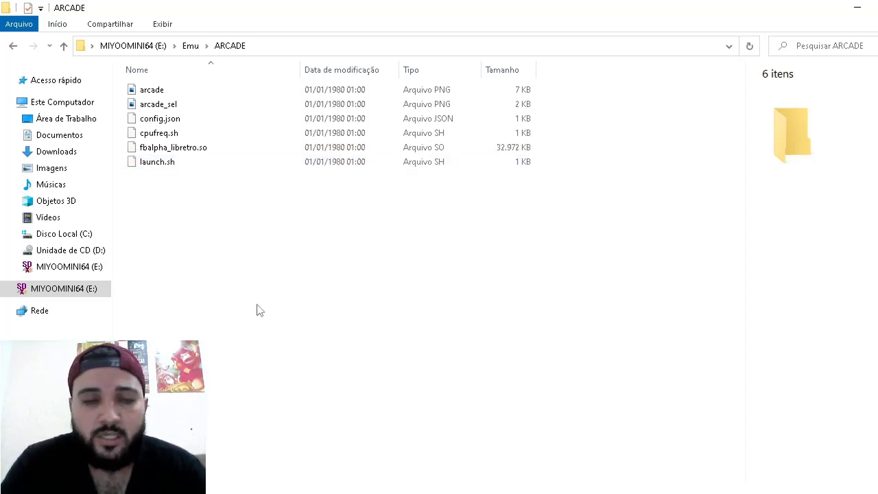
key(BackSpace)
- Look inside the FC folder and return to Emu with nothing selected
key(Down)
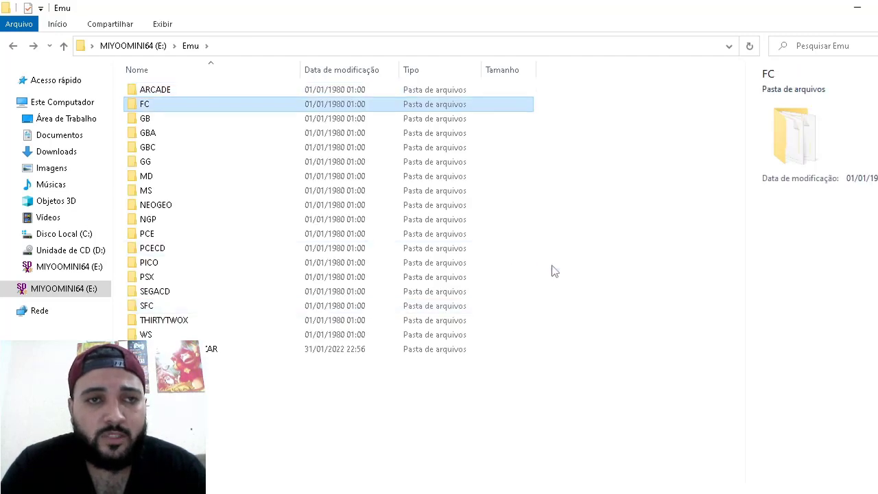
key(Return)
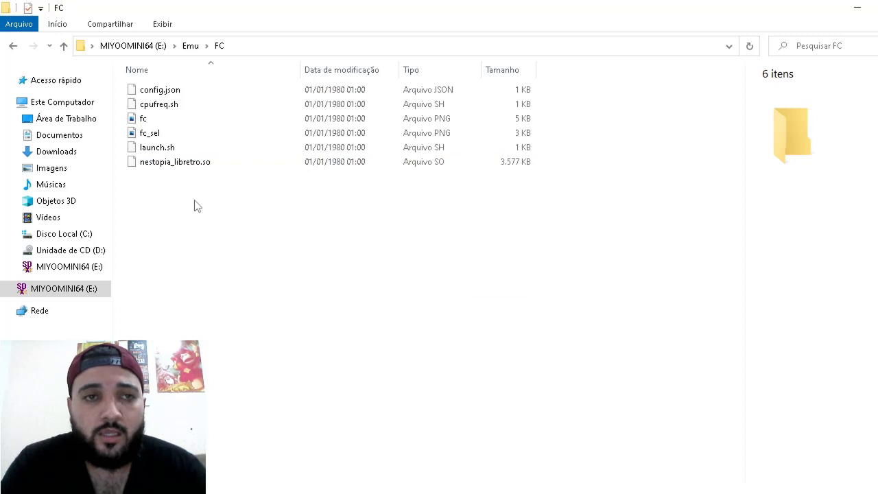
key(BackSpace)
click(597, 206)
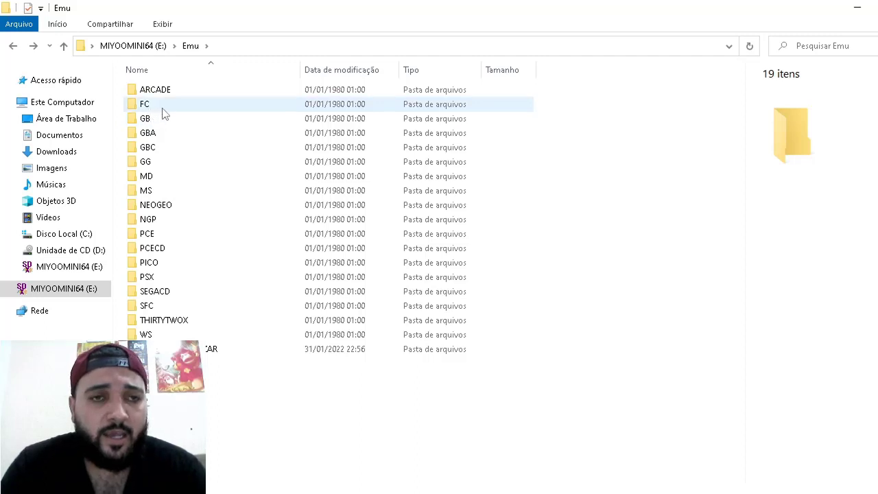
- Go through the remaining console folders in Emu one by one, from GB down to WS
mouse_move(161, 114)
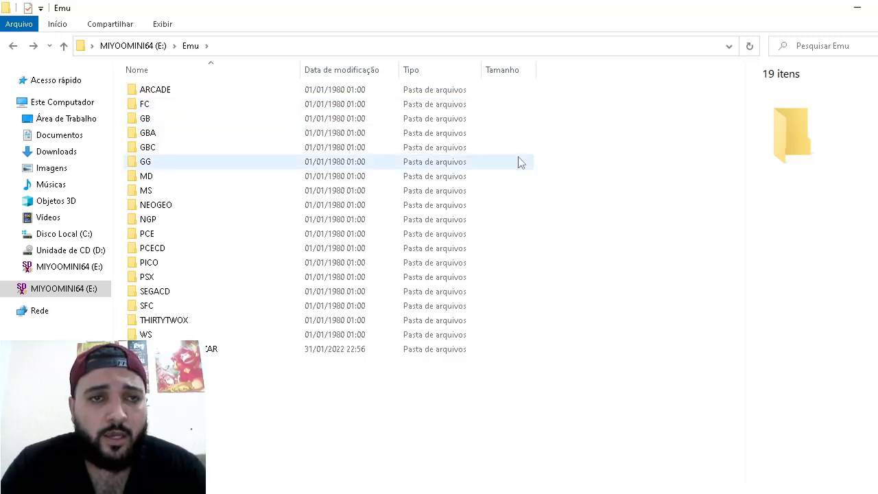
key(Down)
key(Down)
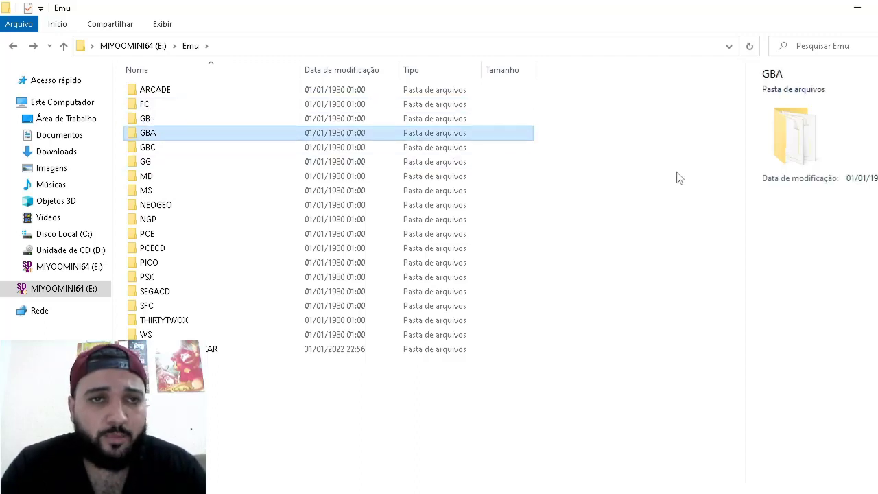
key(Down)
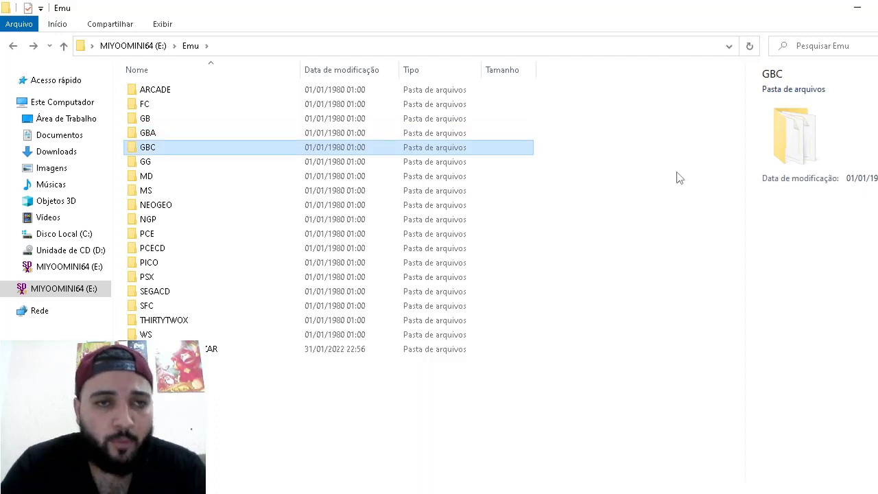
key(Down)
key(Down)
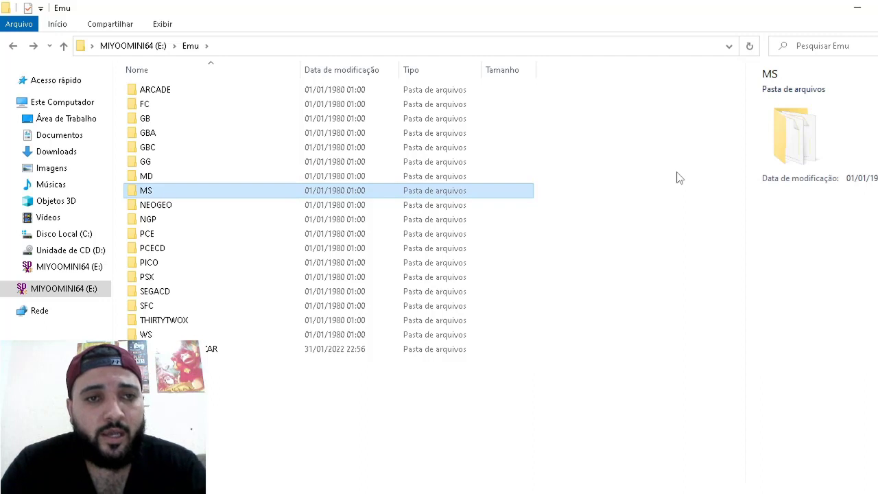
key(Down)
key(Down)
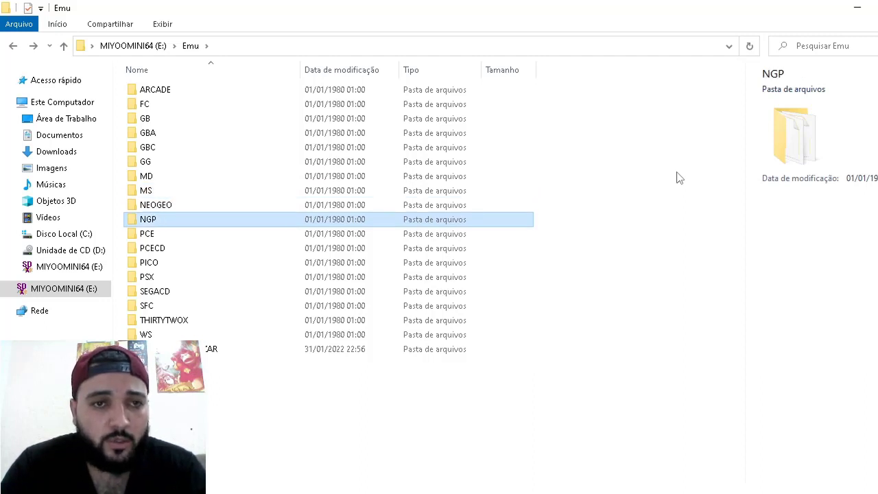
key(Down)
key(Down)
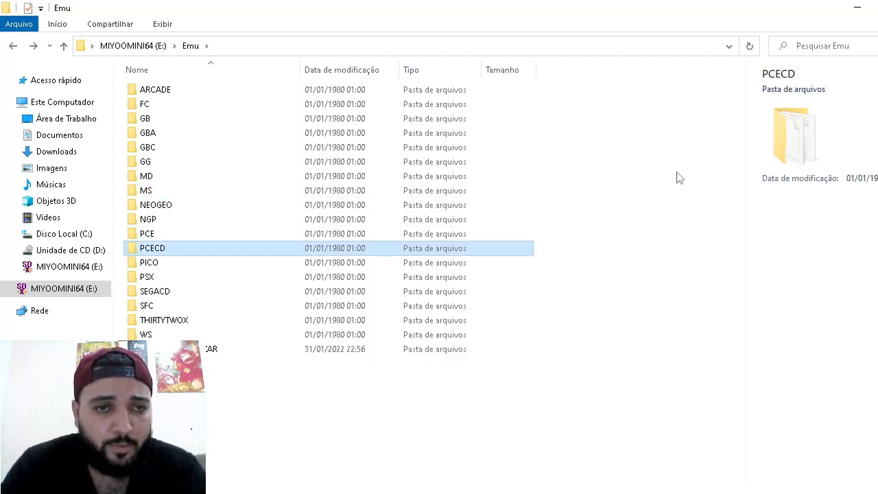
key(Down)
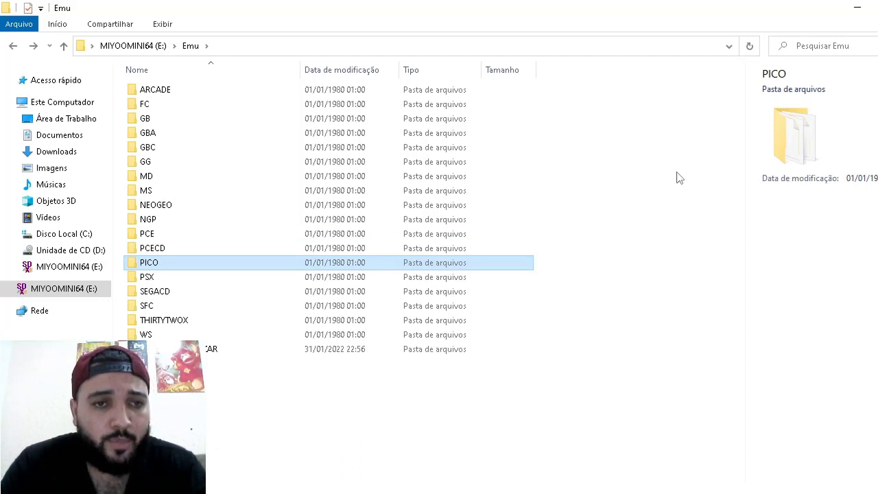
key(Down)
key(Down)
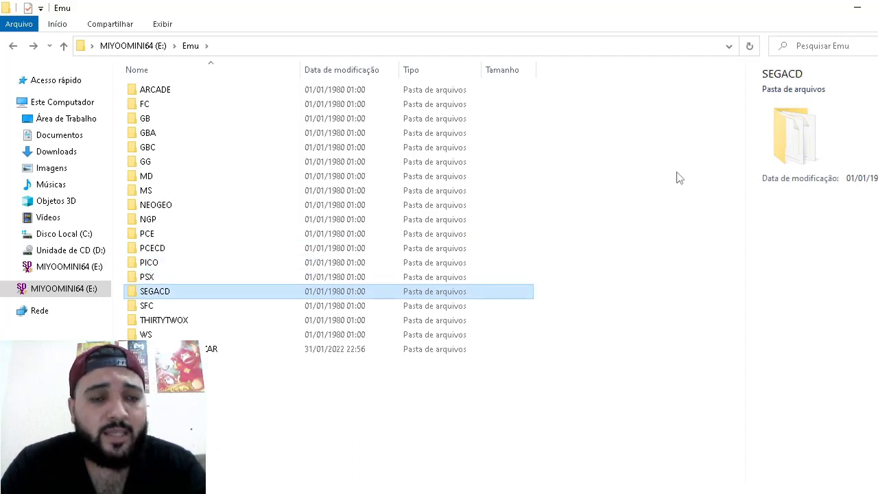
key(Down)
key(Down)
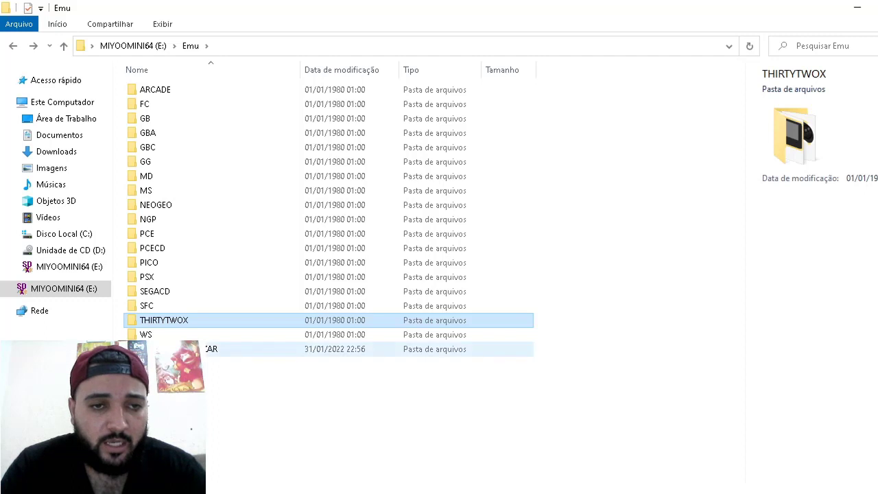
click(226, 335)
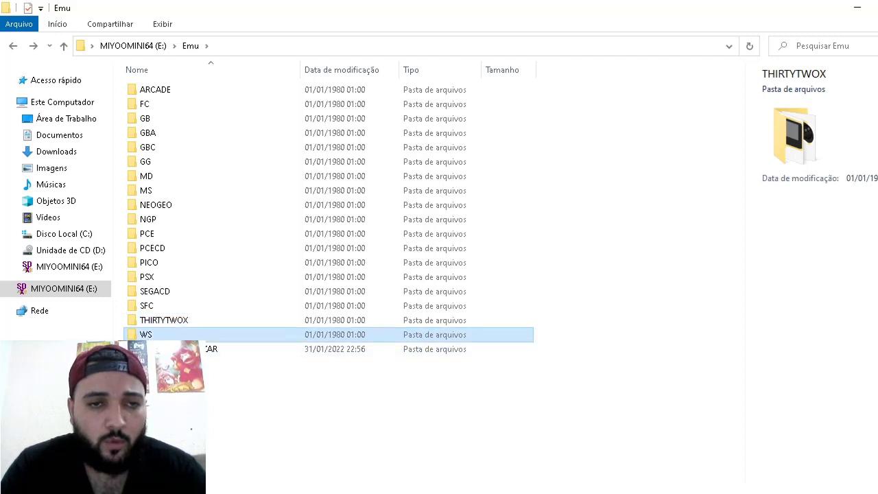
- Examine the list of emulator folders stored in zzZZZzNÃO UTILIZAR and return to Emu
click(221, 349)
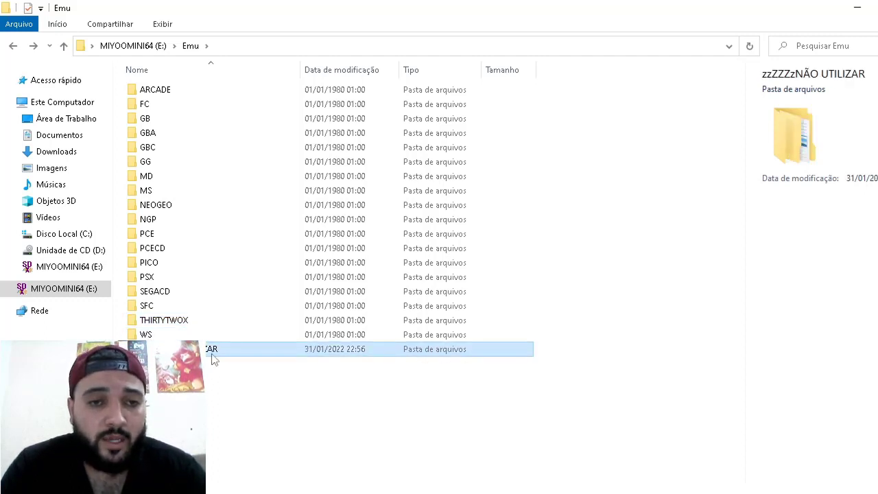
double_click(214, 350)
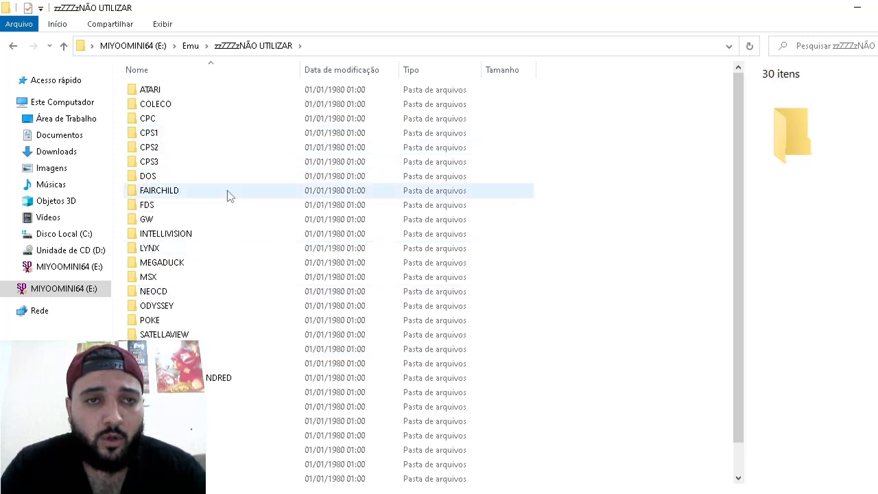
key(alt+Up)
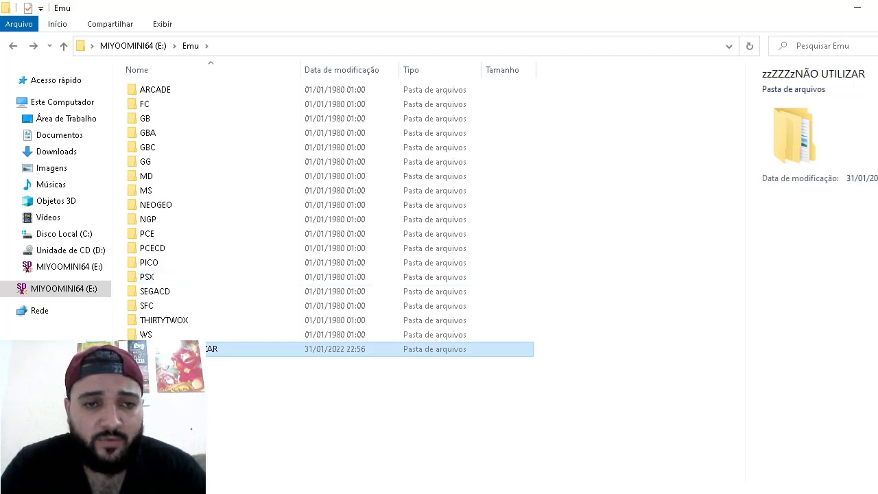
key(Return)
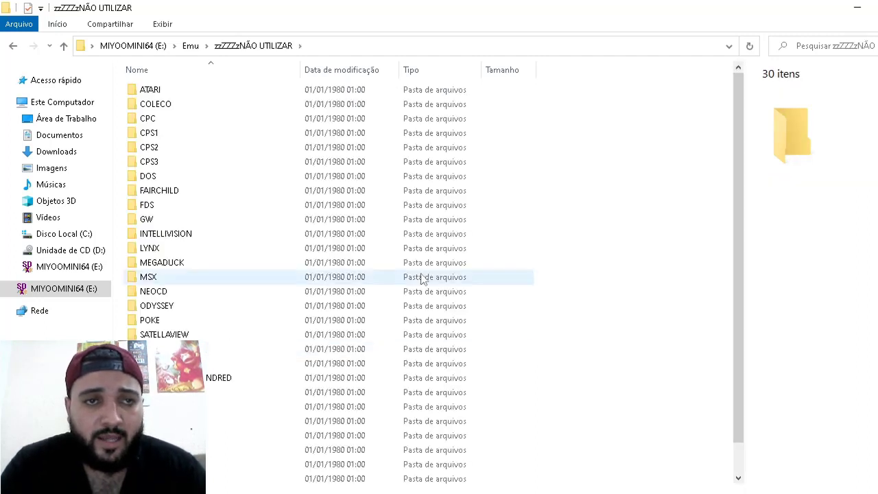
key(Up)
key(Up)
key(Up)
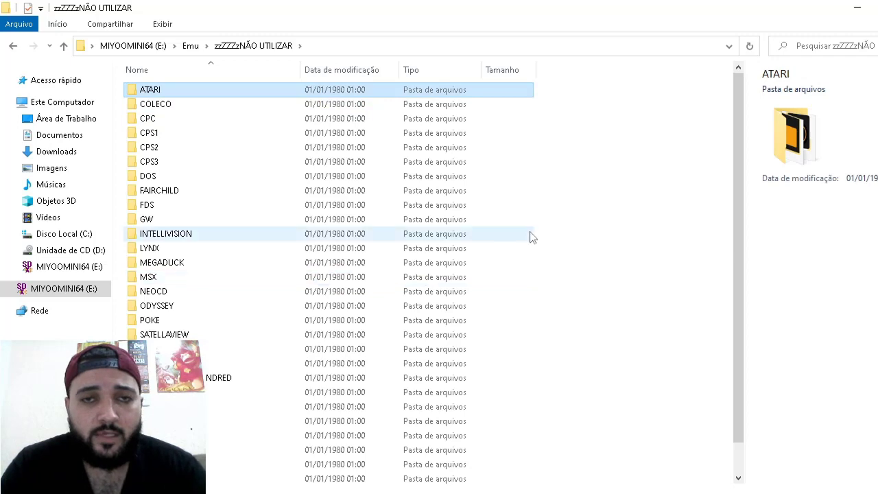
key(BackSpace)
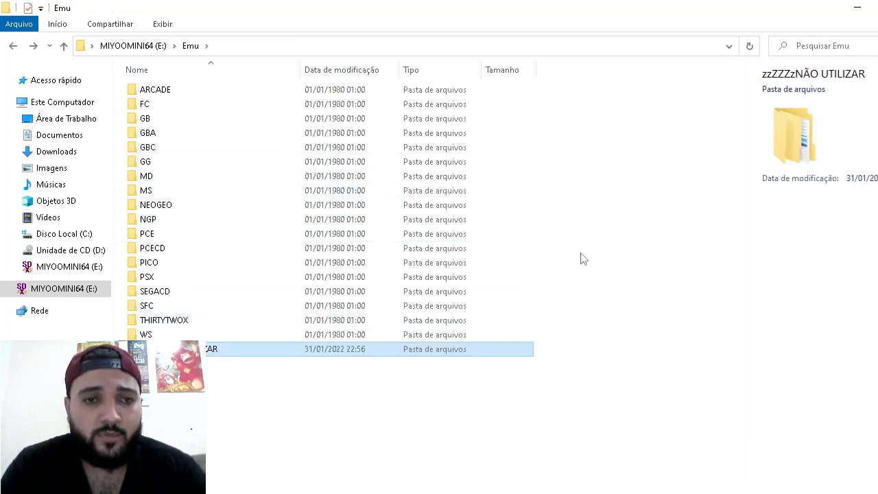
key(Return)
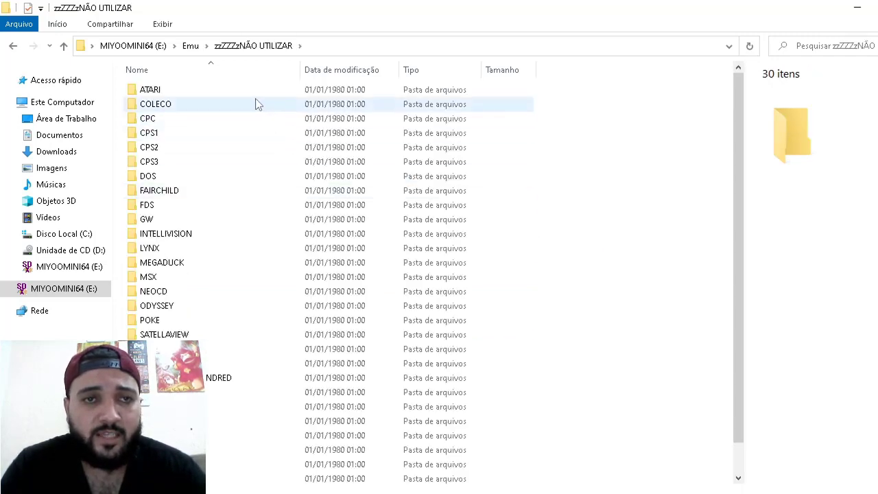
key(BackSpace)
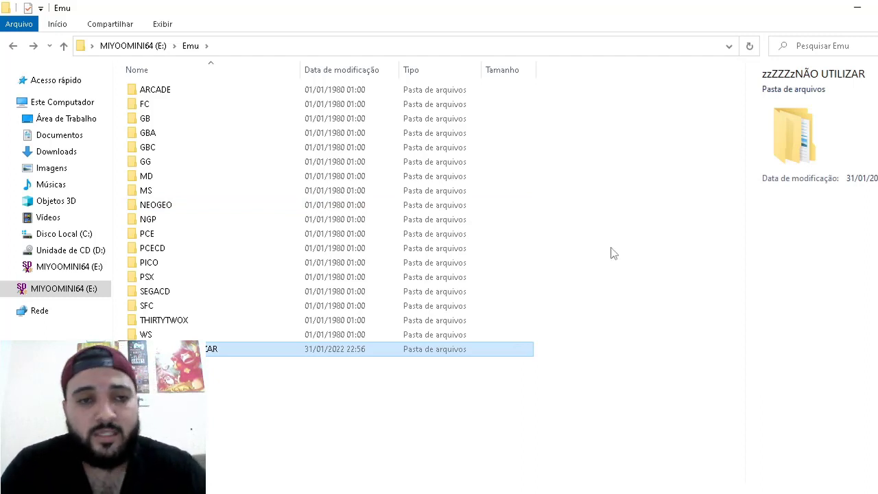
- Open the THIRTYTWOX folder inside Emu
key(Up)
key(Up)
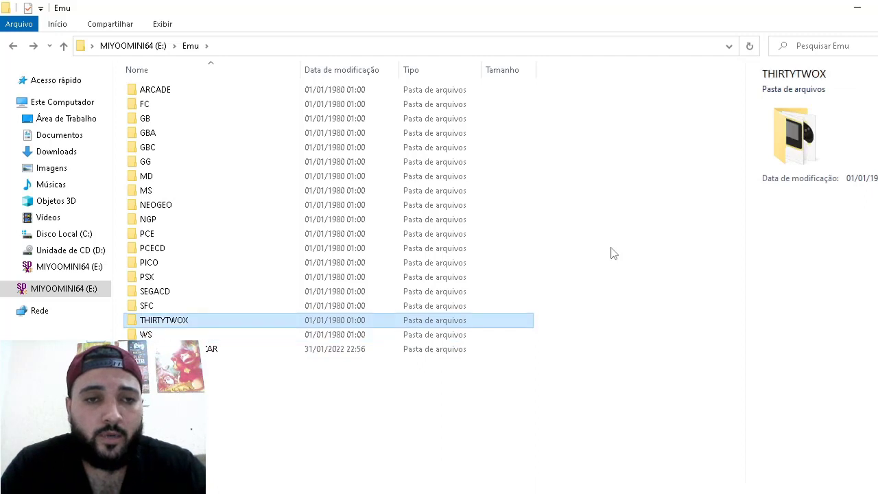
key(Down)
key(Up)
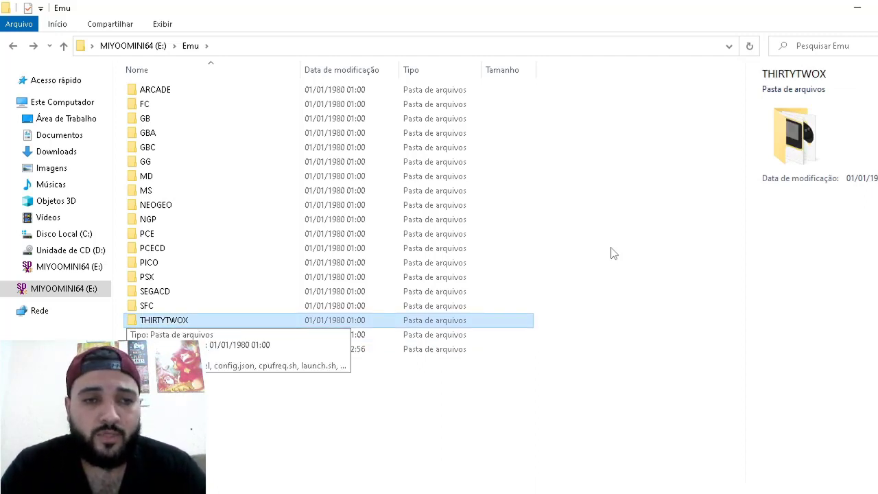
double_click(221, 322)
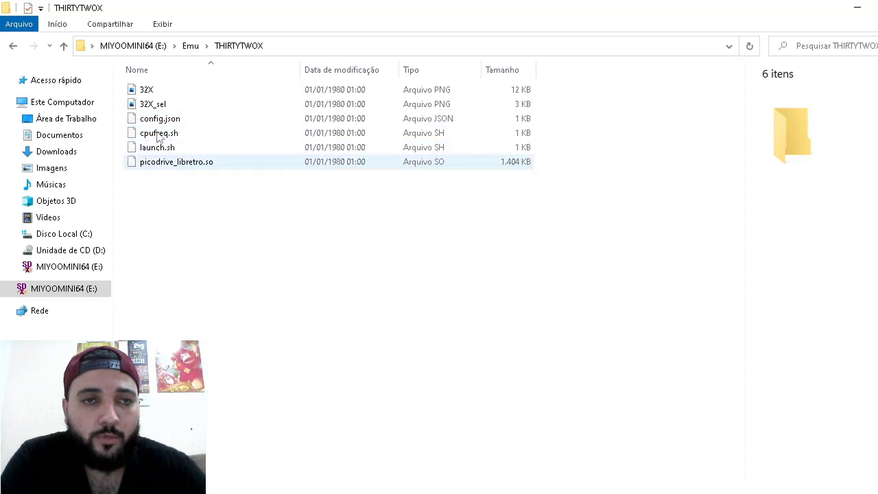
- Open the config.json file of the THIRTYTWOX emulator folder in Notepad++
click(155, 107)
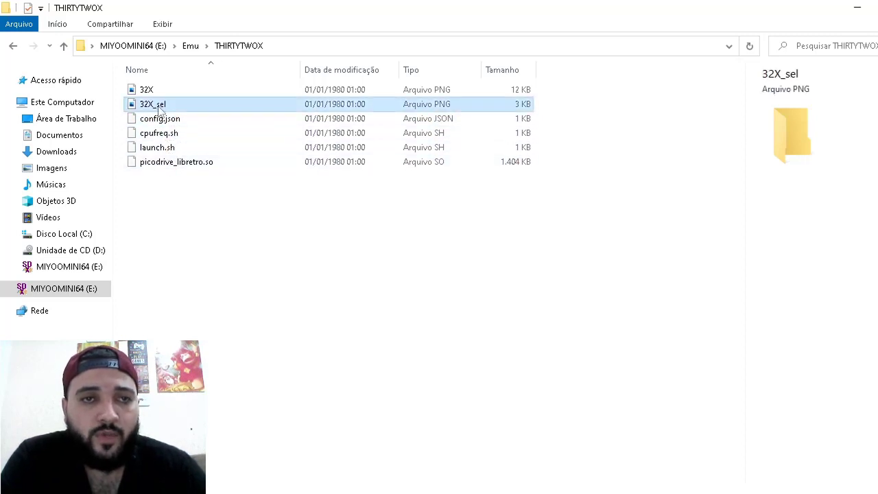
click(165, 119)
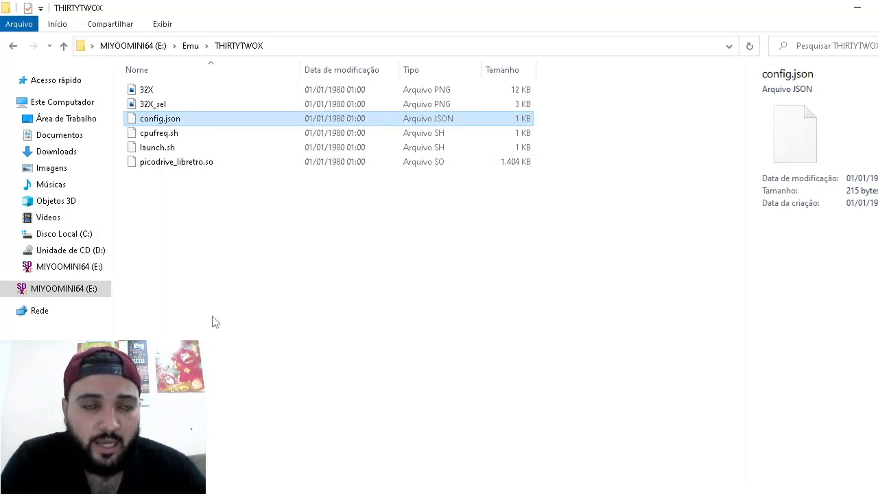
right_click(177, 120)
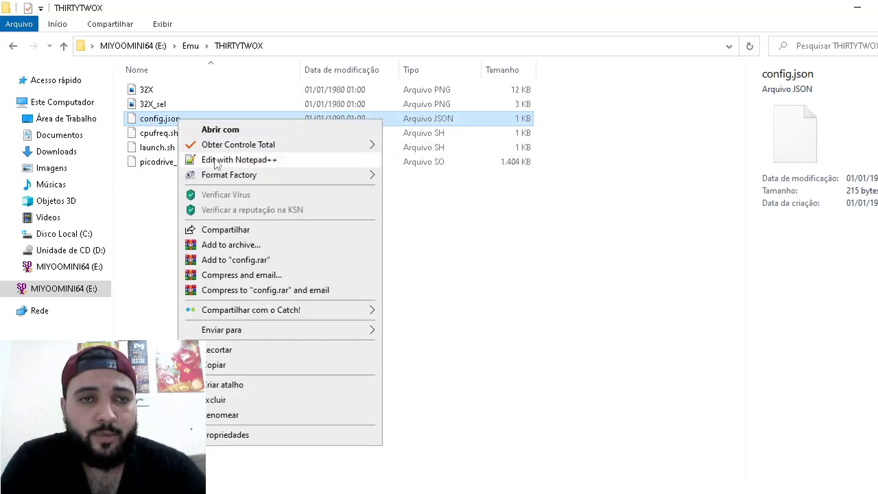
click(215, 161)
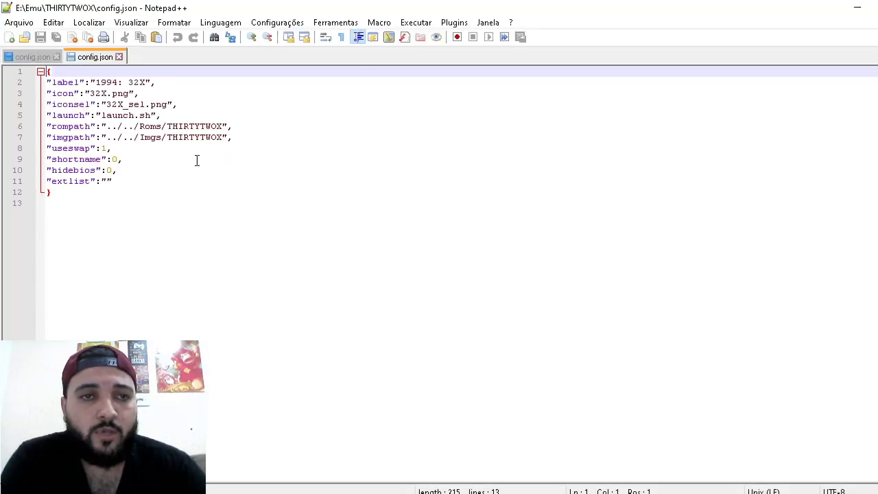
- Replace THIRTYTWOX with SEGA32X at the end of the rompath value, making it ../../Roms/SEGA32X
click(183, 126)
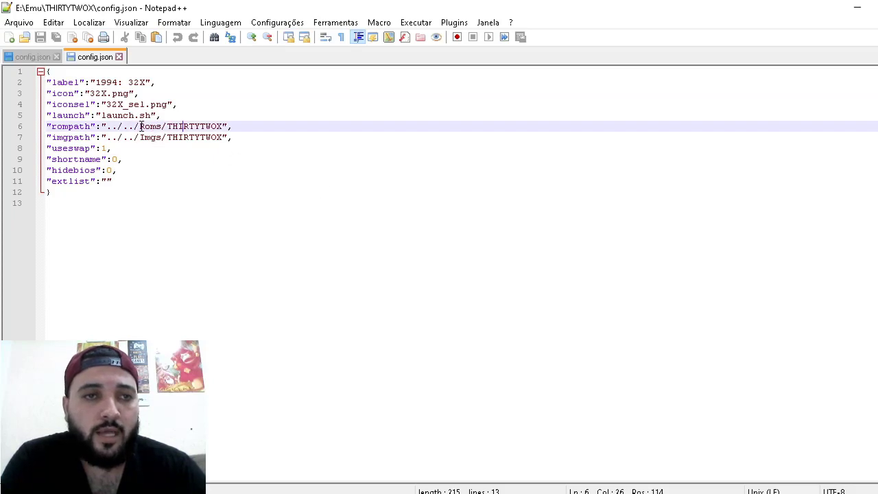
click(127, 104)
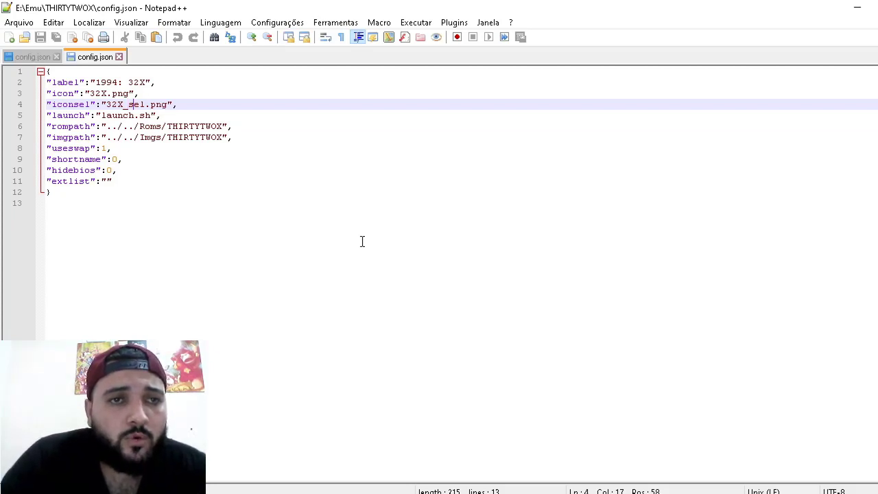
key(Down)
key(Down)
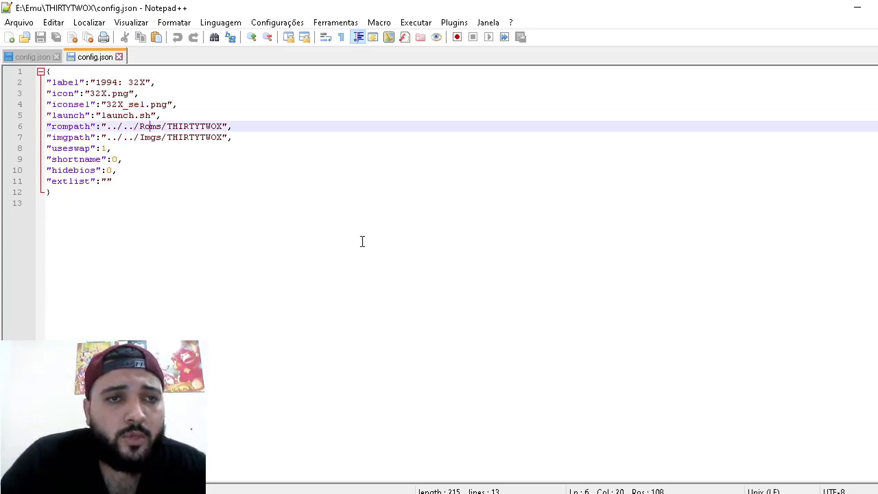
key(Right)
key(Right)
key(Right)
key(Right)
key(Right)
key(Right)
key(Right)
key(Right)
key(Right)
key(Right)
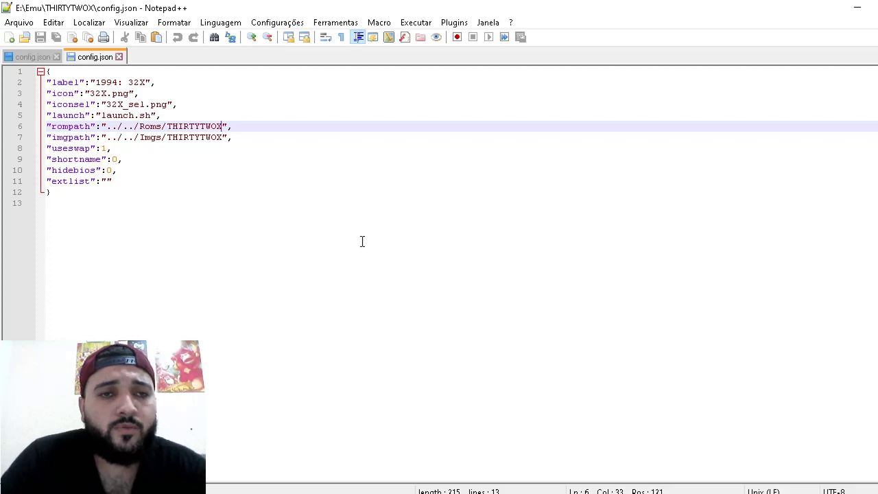
key(BackSpace)
key(BackSpace)
key(BackSpace)
key(BackSpace)
key(BackSpace)
key(BackSpace)
key(BackSpace)
key(BackSpace)
key(BackSpace)
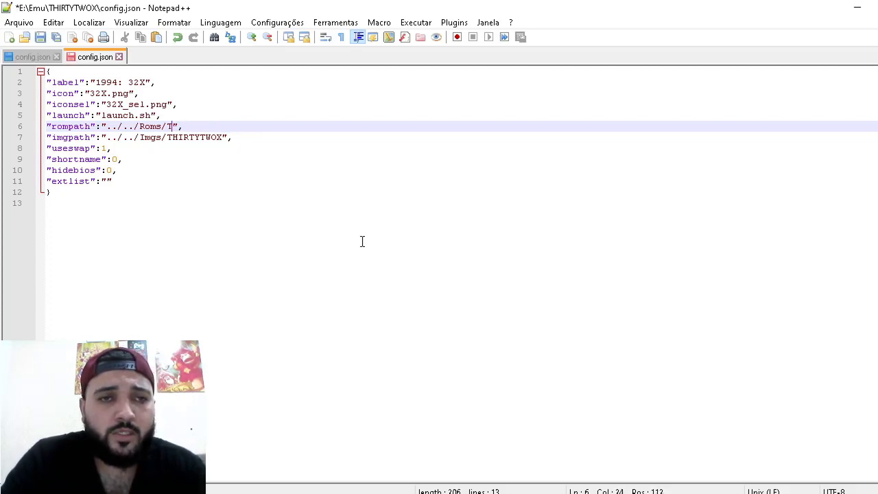
key(BackSpace)
text(SEG)
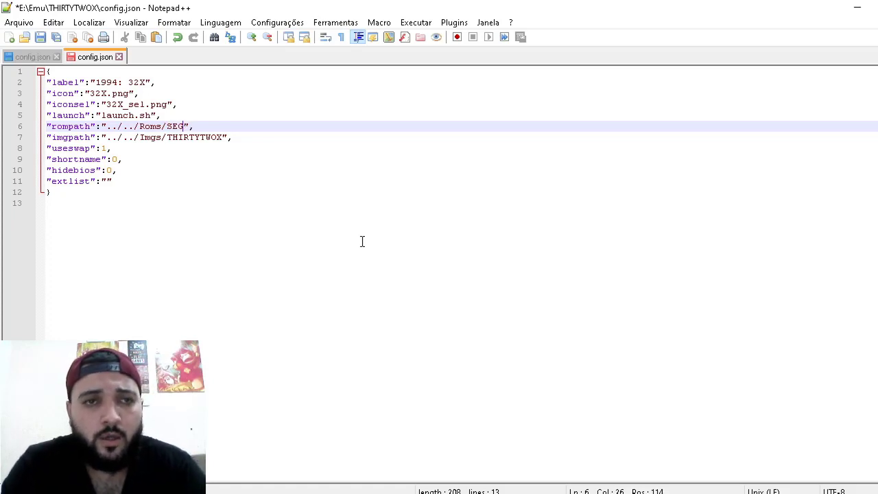
text(A)
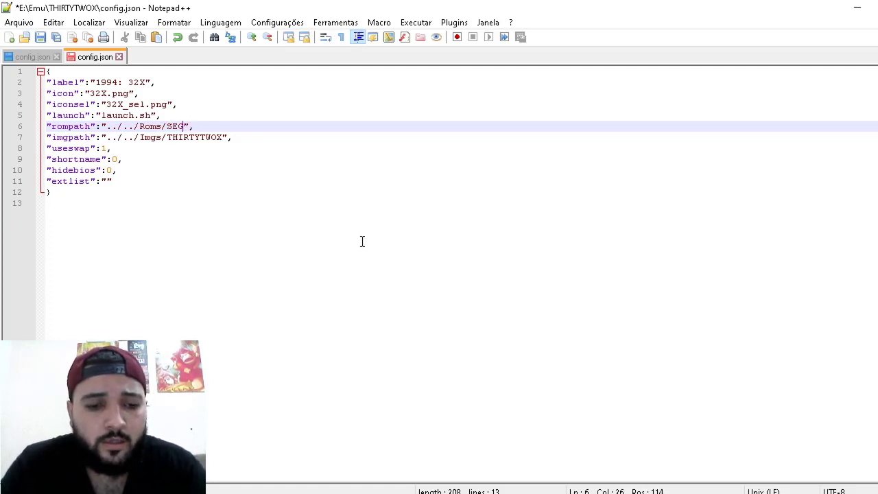
text(32)
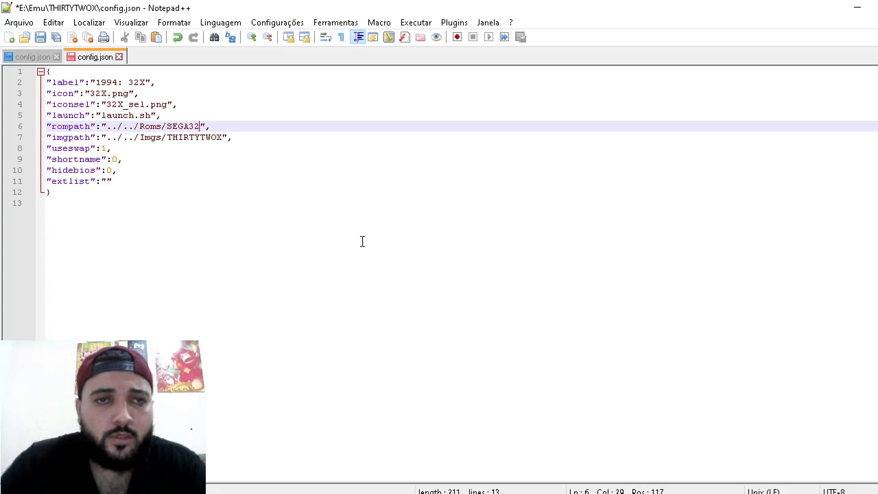
text(X)
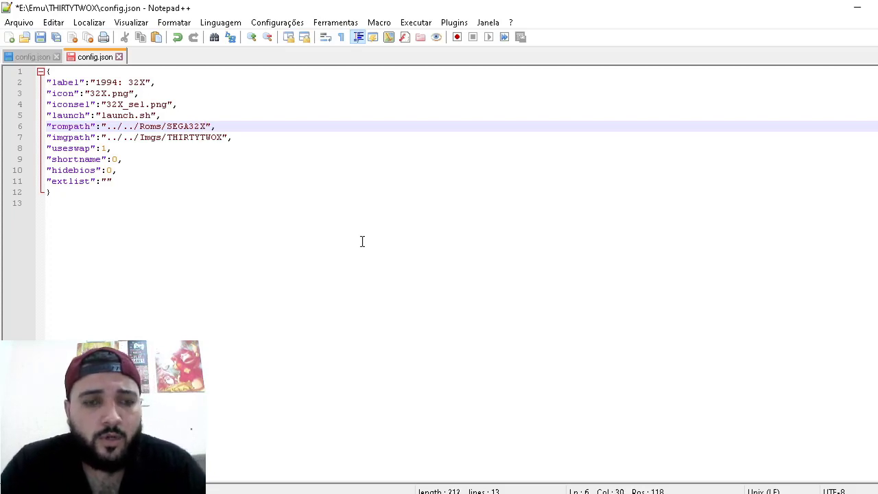
- Copy SEGA32X from rompath over THIRTYTWOX in the imgpath value and save config.json
key(ctrl+shift+Left)
key(ctrl+c)
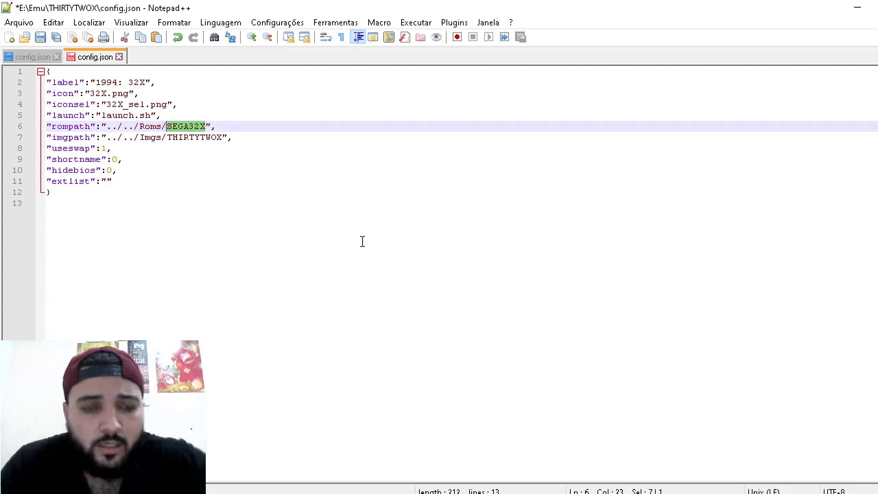
click(223, 146)
click(218, 137)
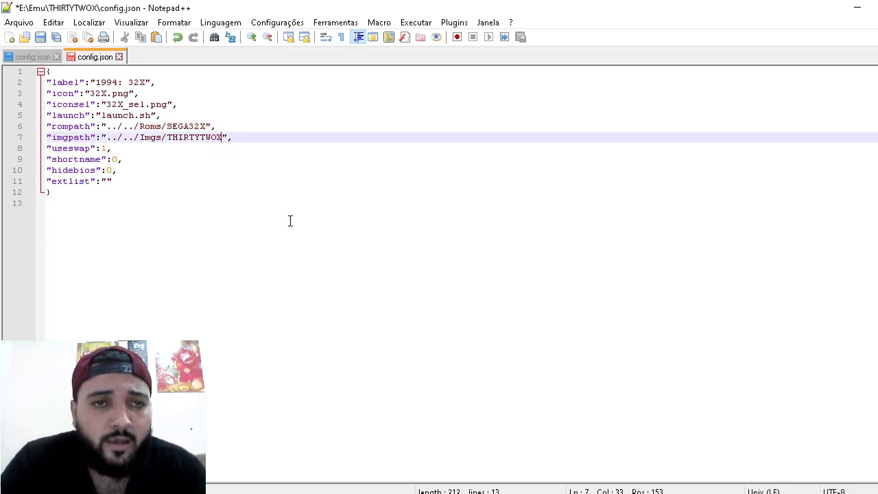
key(BackSpace)
key(BackSpace)
key(BackSpace)
key(BackSpace)
key(BackSpace)
key(BackSpace)
key(BackSpace)
key(BackSpace)
key(BackSpace)
key(BackSpace)
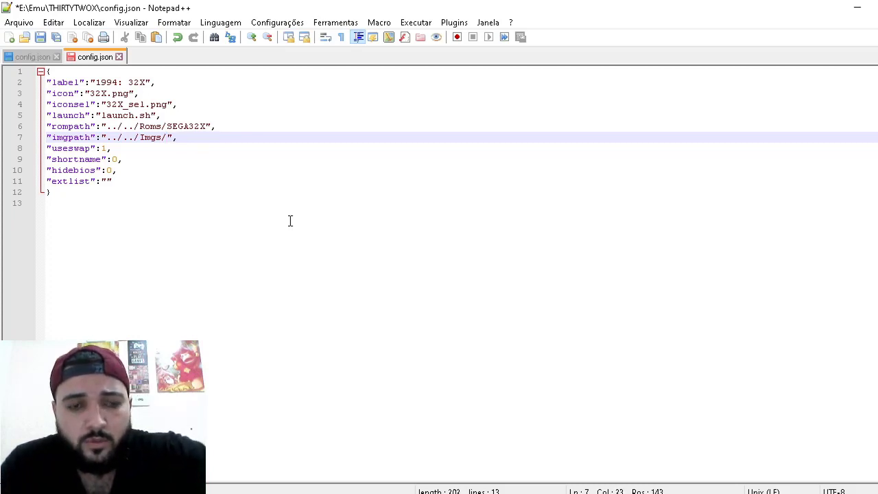
key(ctrl+v)
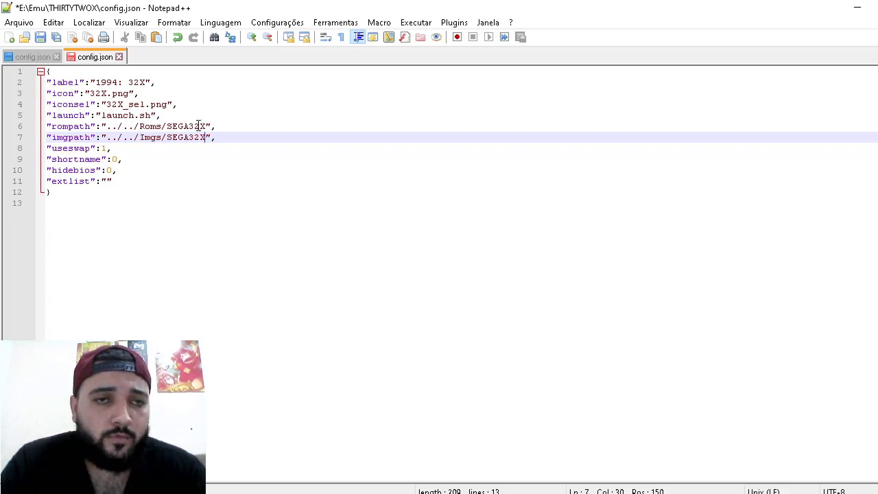
click(41, 38)
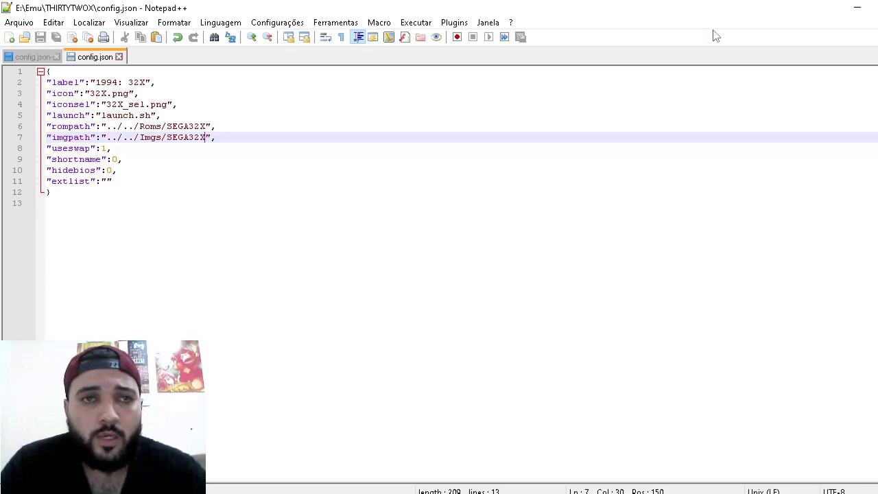
- Switch back to File Explorer and rename the THIRTYTWOX folder inside Emu to SEGA32X
click(857, 8)
key(BackSpace)
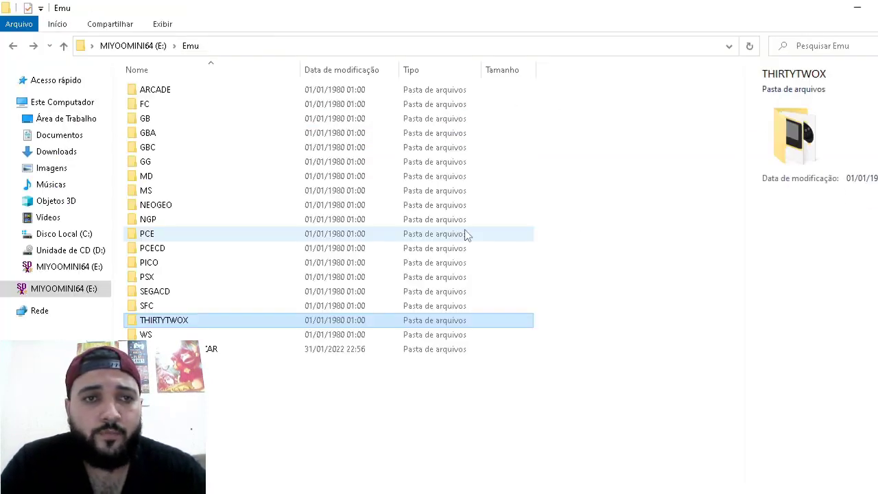
key(Down)
key(Down)
click(172, 323)
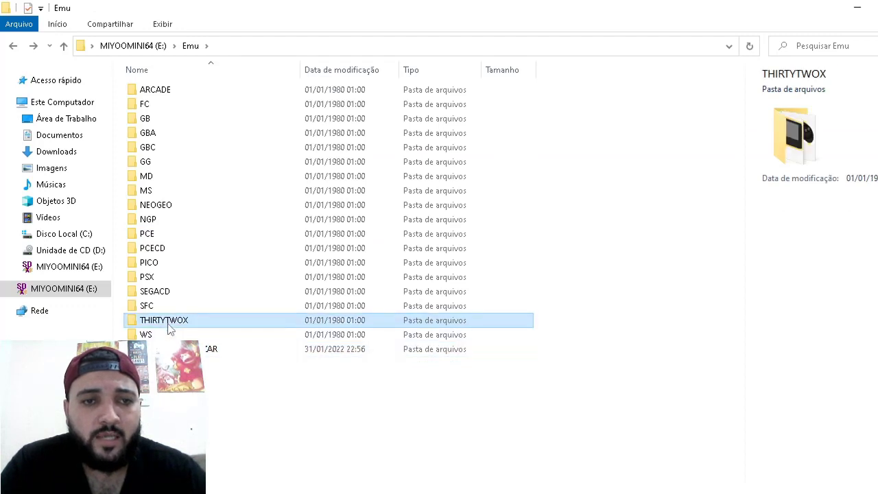
key(F2)
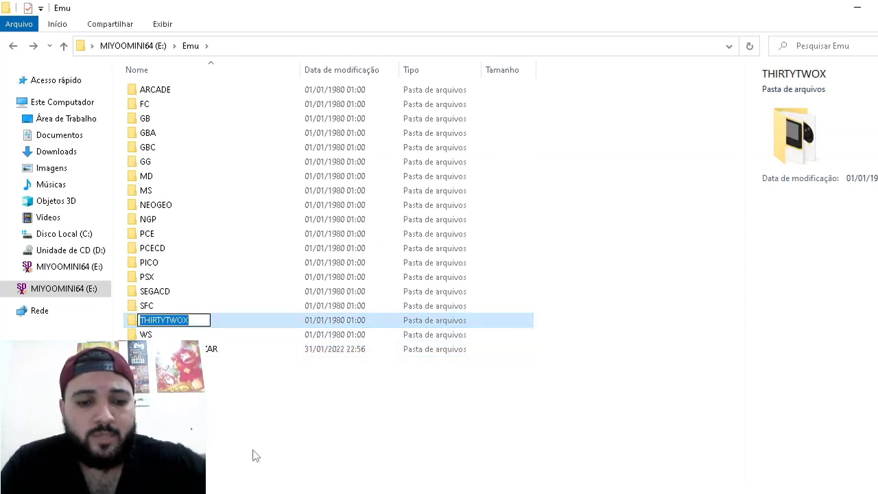
text(SEGA32X)
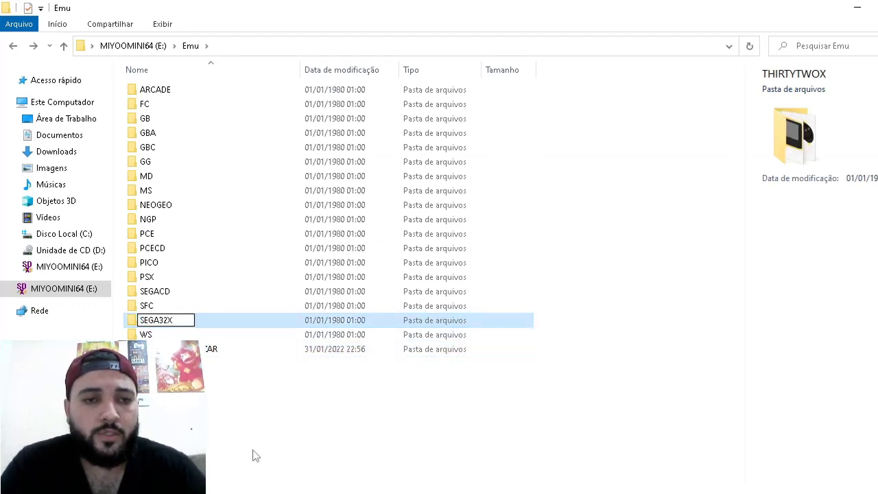
key(Return)
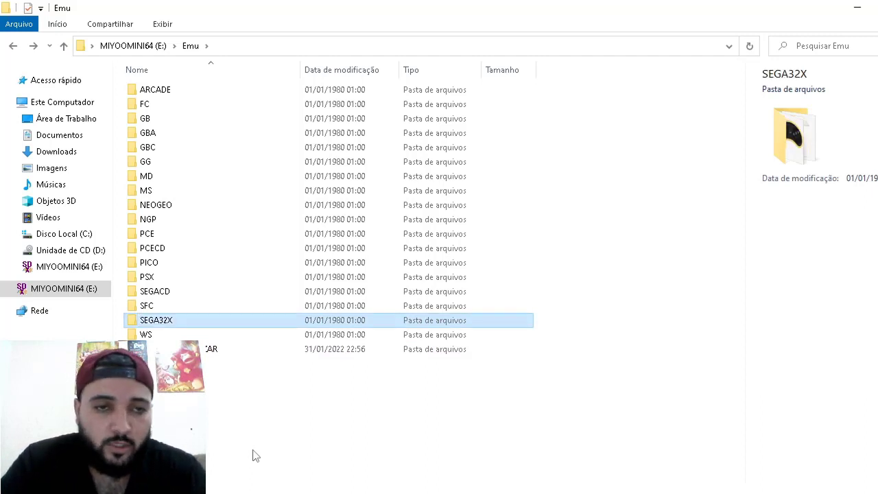
- Go up to the root of the MIYOOMINI64 card and open the Roms folder
key(BackSpace)
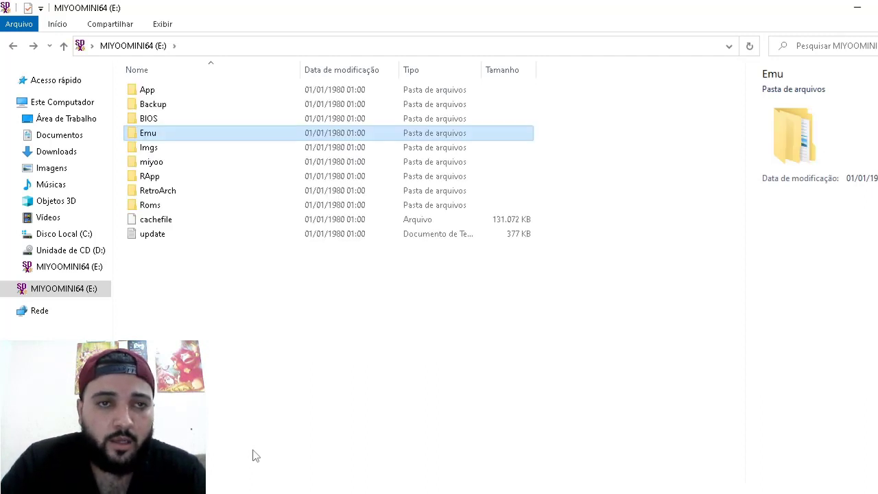
key(Down)
key(Down)
key(Down)
key(Down)
key(Down)
key(Return)
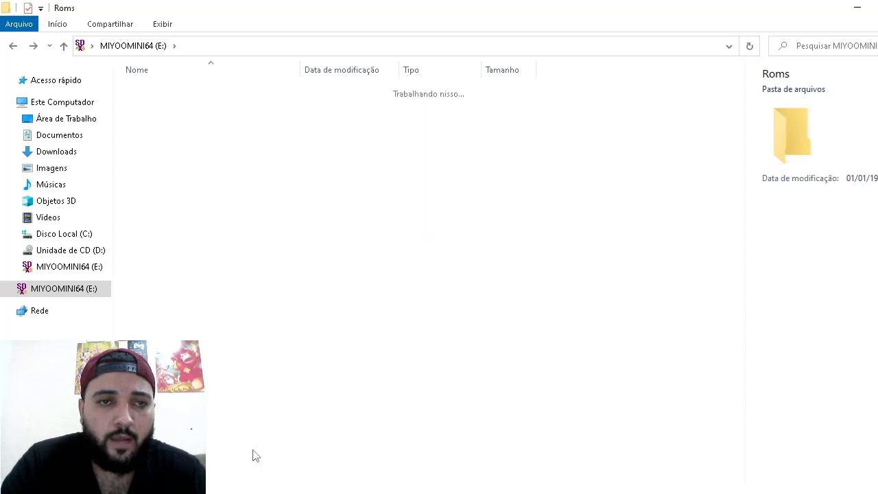
- Rename the THIRTYTWOX folder inside Roms to SEGA32X and look at the games stored in it
key(Down)
key(Down)
key(Down)
key(Down)
key(Down)
key(Down)
key(Down)
key(Down)
key(Down)
key(Down)
key(Down)
key(Down)
key(Down)
key(Down)
key(Down)
key(Down)
key(Down)
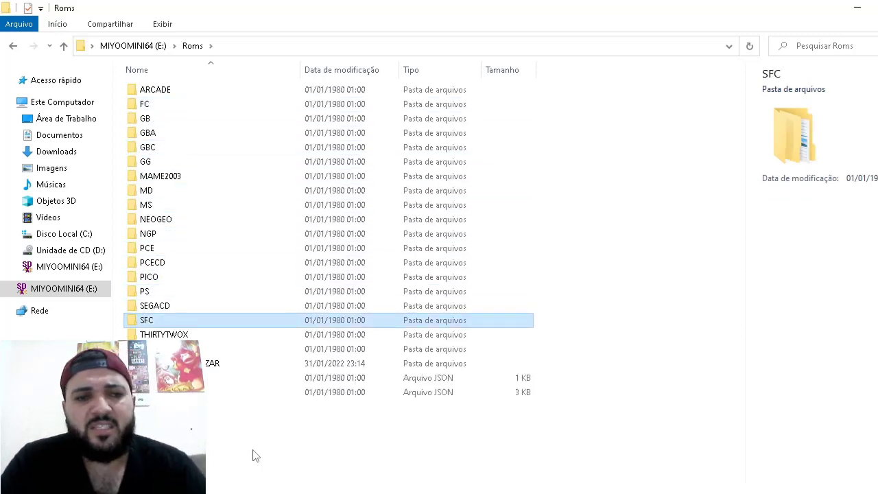
key(Down)
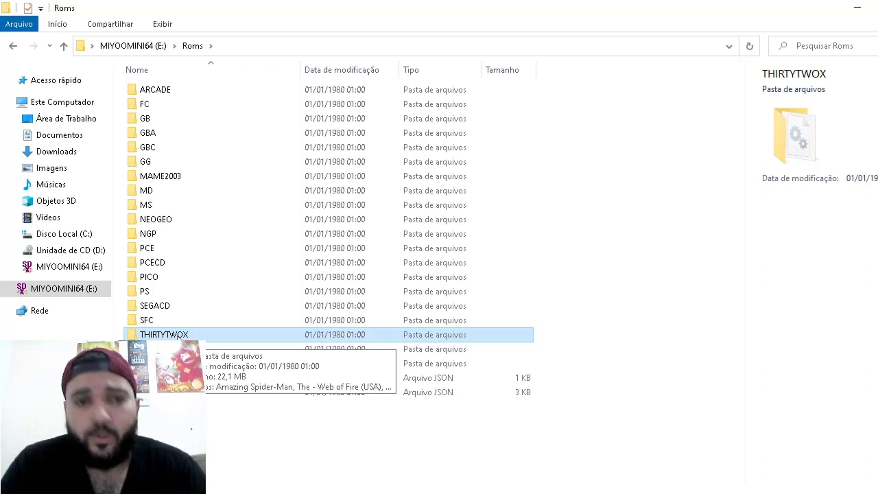
key(F2)
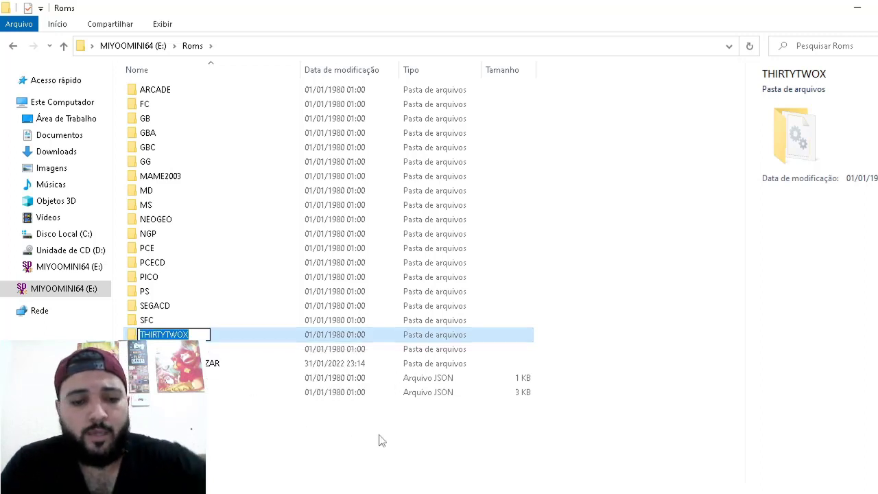
text(SEGA32X)
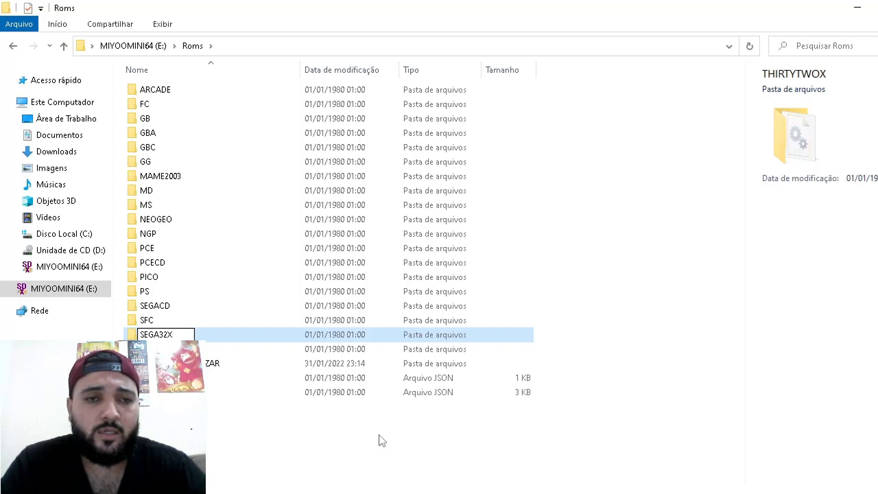
key(Return)
key(Return)
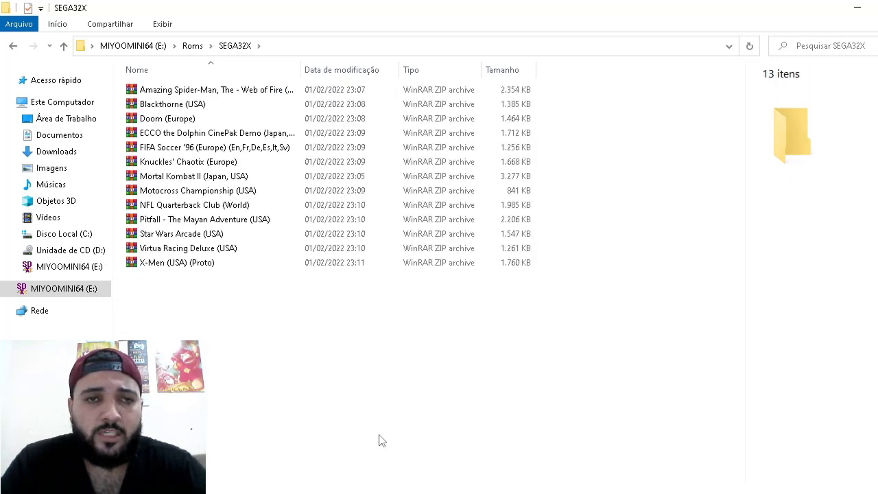
key(alt+Left)
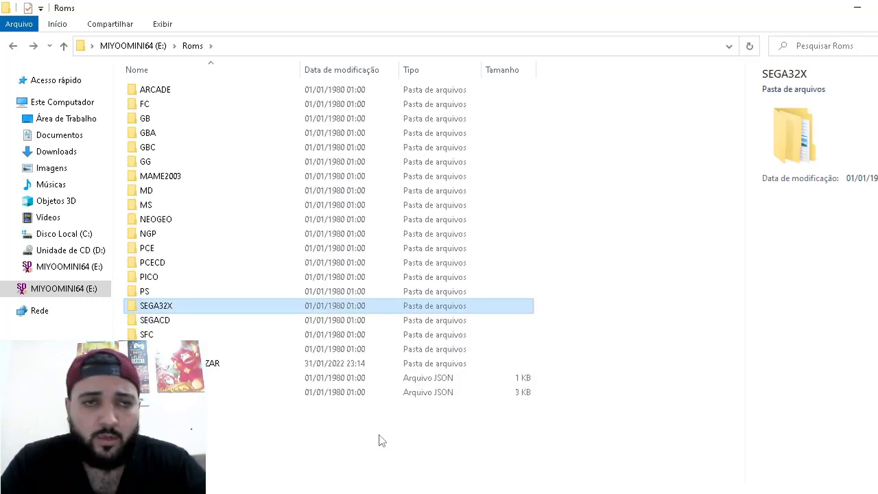
- Return to the card's root and open the Emu folder
key(alt+Up)
key(Up)
key(Up)
key(Up)
key(Up)
key(Up)
key(Up)
key(Up)
key(Up)
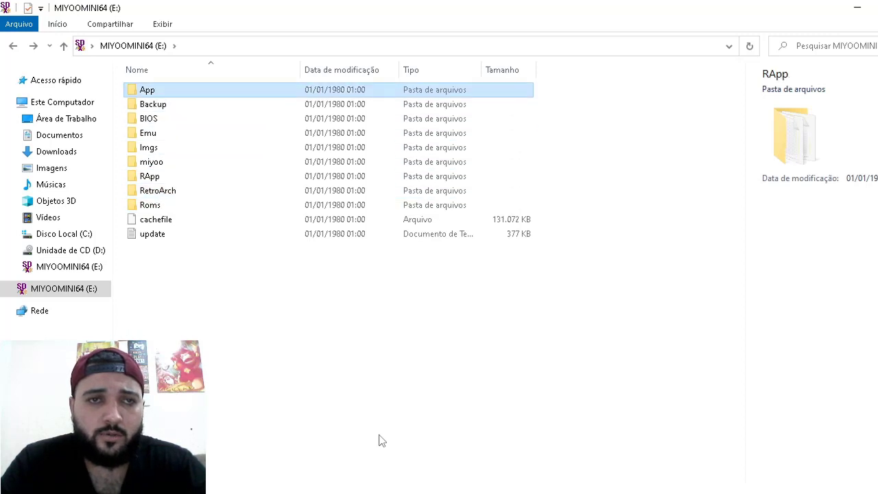
key(Down)
key(Down)
key(Down)
key(Return)
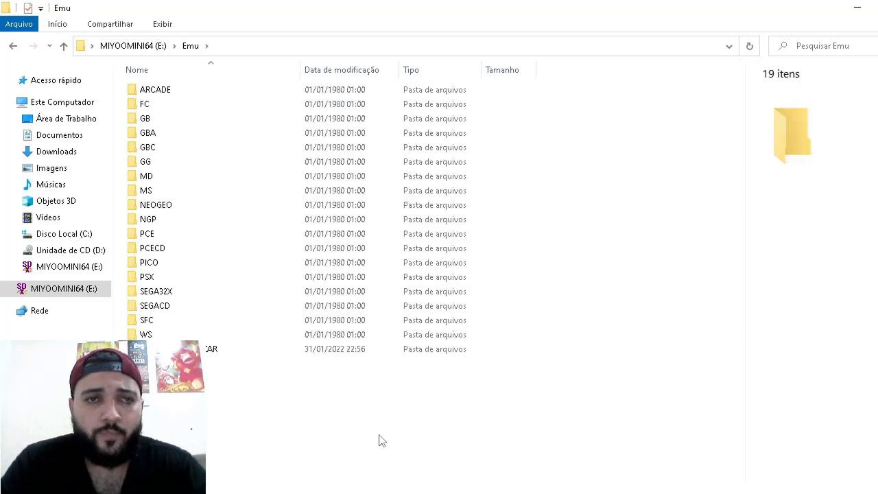
- Open the ARCADE folder in Emu and select its fbalpha_libretro.so core file
key(Down)
key(Down)
key(Up)
key(Up)
key(Return)
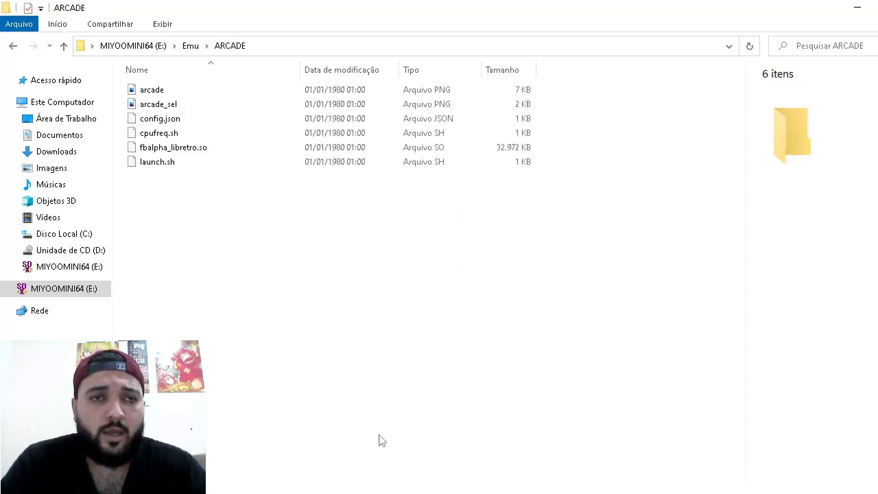
key(Down)
key(Down)
key(Down)
key(Down)
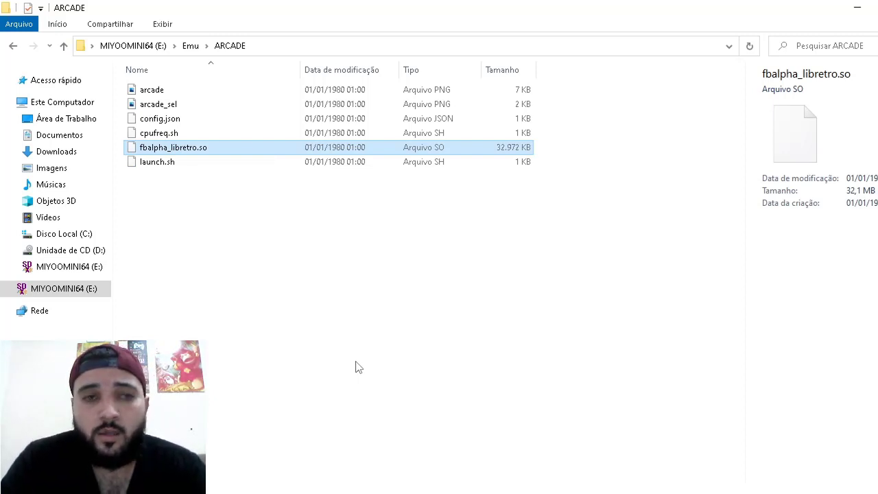
- Go back from ARCADE to the root of the MIYOOMINI64 card and open the RApp folder
key(BackSpace)
key(Down)
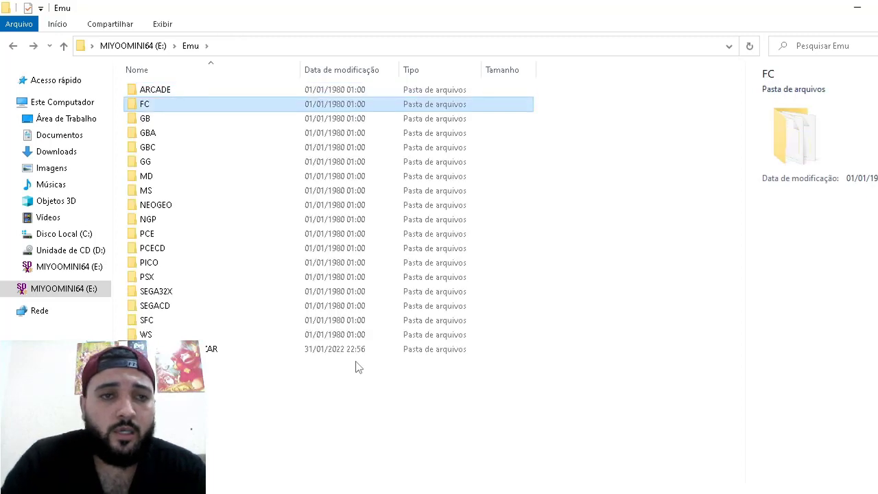
key(BackSpace)
key(Down)
key(Down)
key(Down)
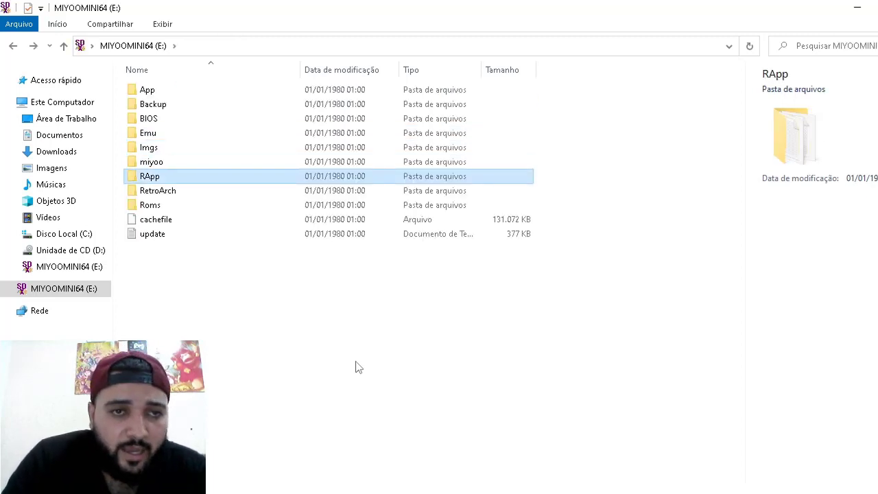
key(Return)
key(Down)
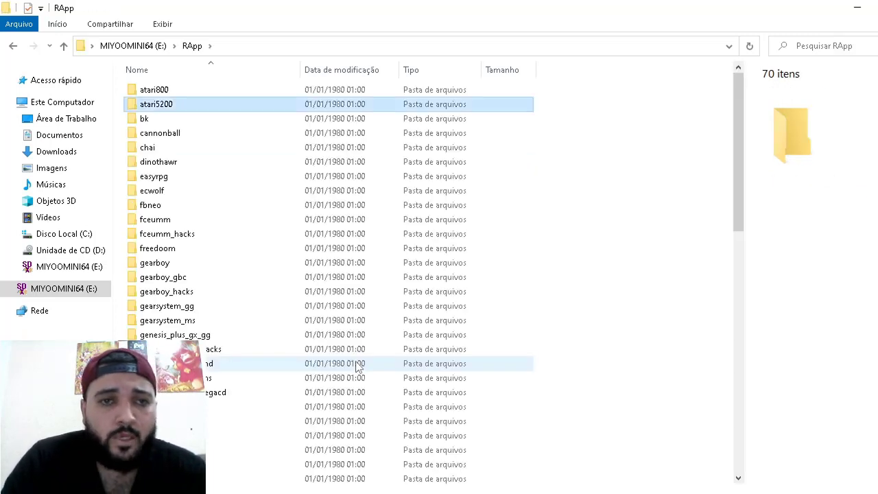
- Find the mame2003 folder among the emulators in RApp and open it
key(m)
key(Down)
key(Down)
key(Down)
key(Down)
key(Down)
key(Down)
key(Down)
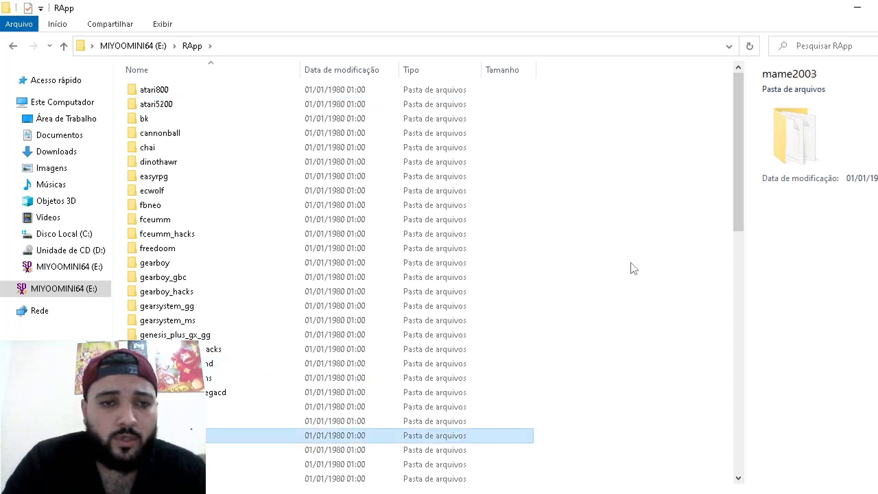
key(Up)
key(Up)
key(Up)
key(Up)
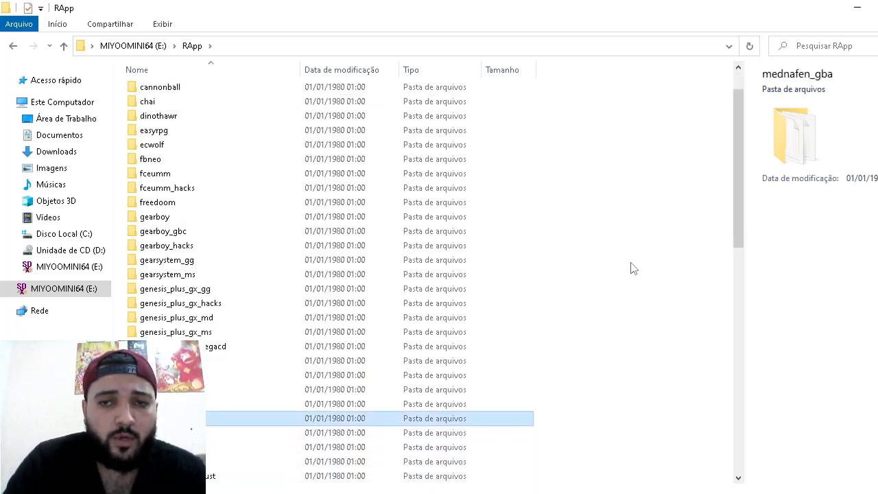
key(ctrl+space)
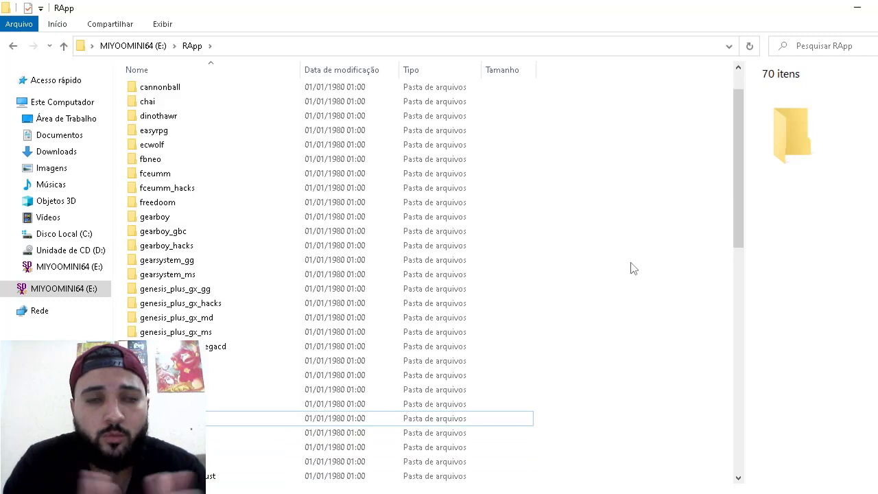
key(ctrl+space)
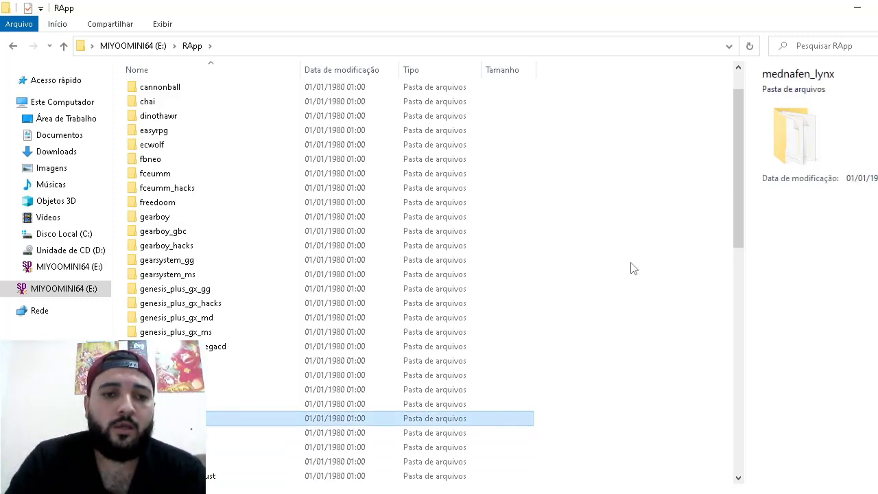
key(Up)
key(Up)
key(Return)
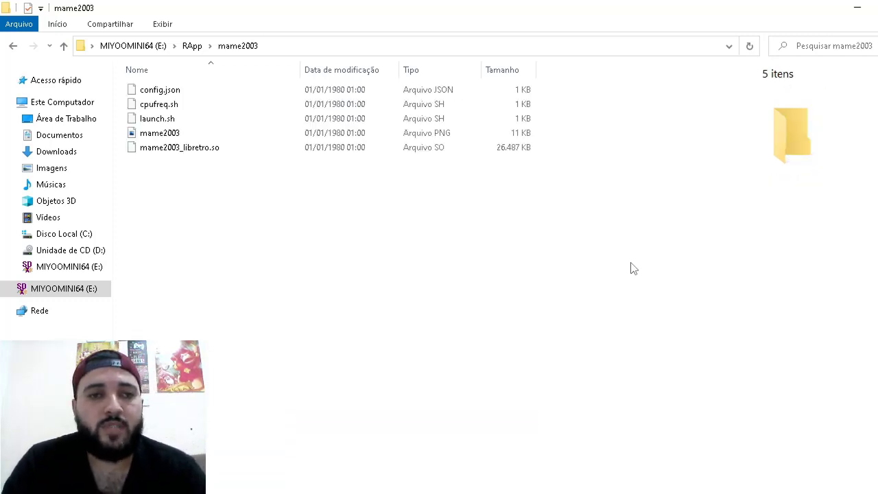
- Select the launch.sh and mame2003_libretro.so files together in the mame2003 folder
key(Down)
key(Down)
key(Down)
key(Up)
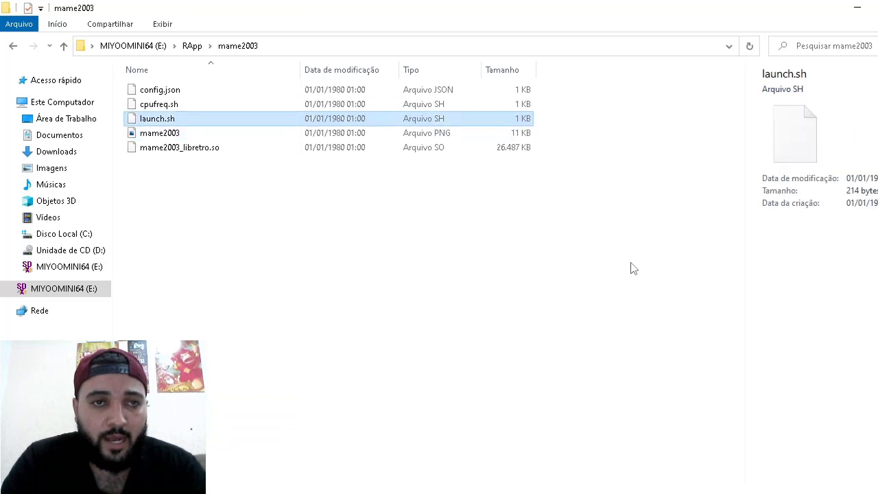
ctrl+click(172, 153)
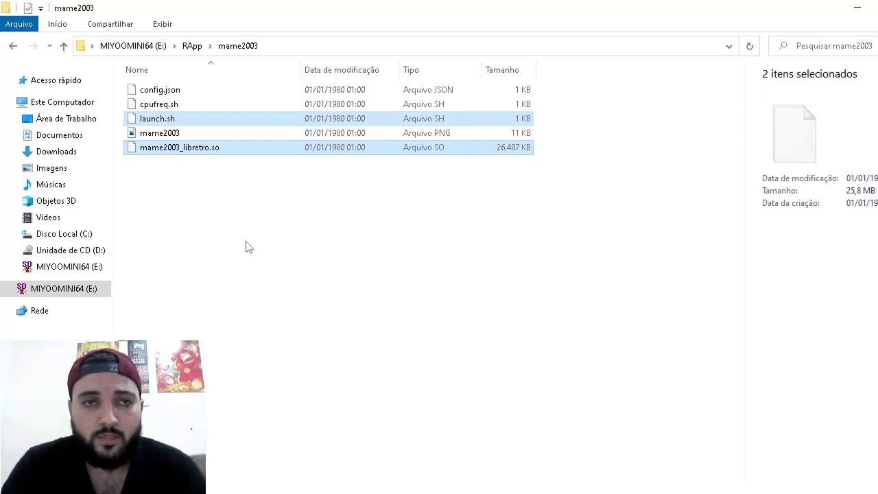
- Return from mame2003 to the card's root and open the Emu folder
key(BackSpace)
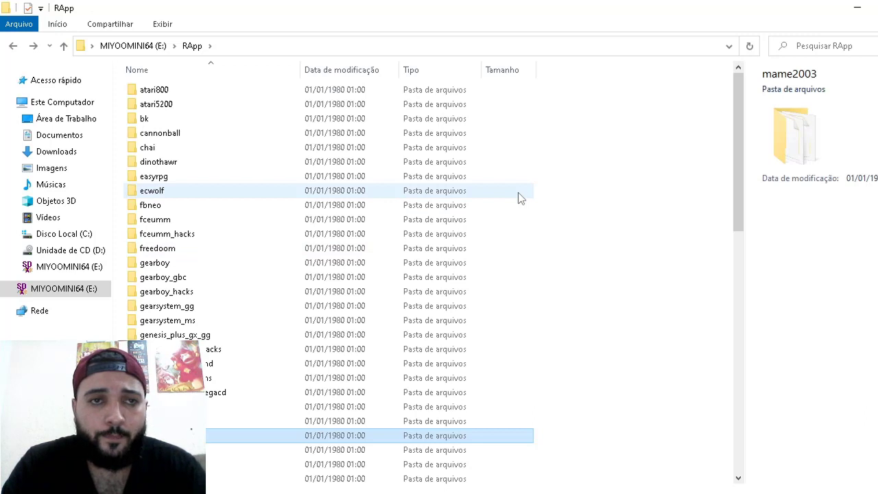
key(BackSpace)
key(Up)
key(Up)
key(Up)
key(Up)
key(Down)
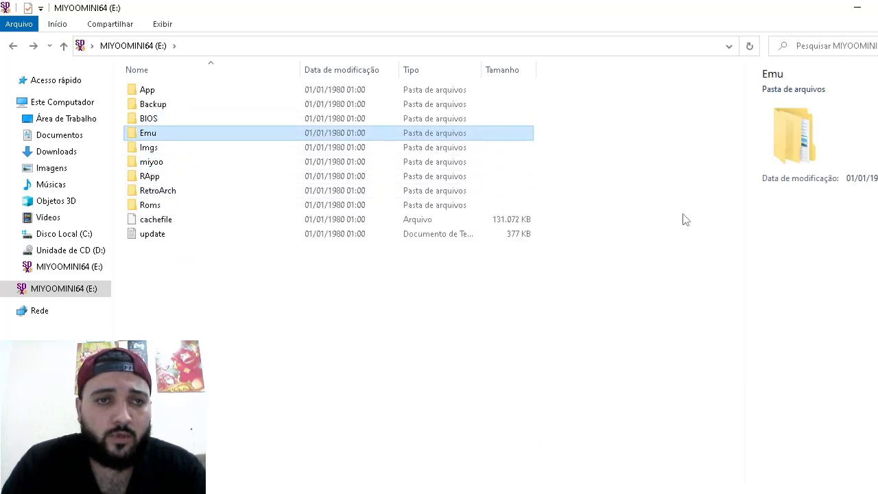
key(Return)
key(Down)
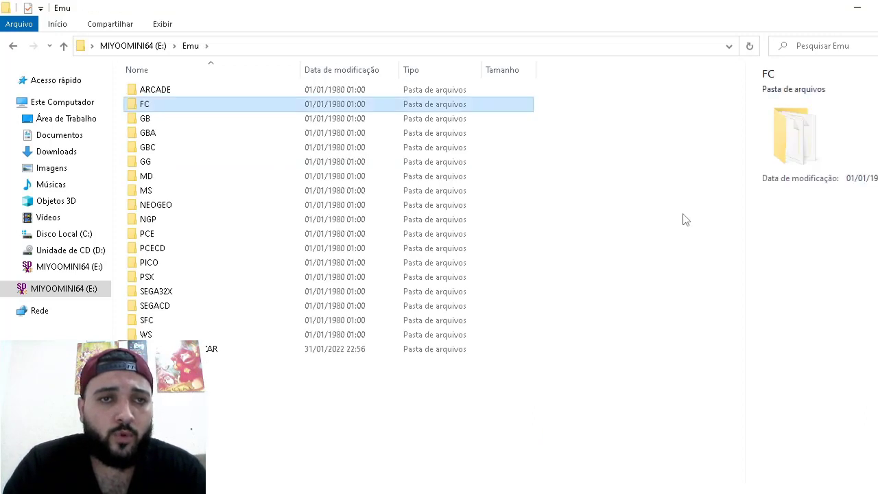
- Open the ARCADE folder in Emu and select its fbalpha_libretro.so and launch.sh files together
key(Up)
key(Return)
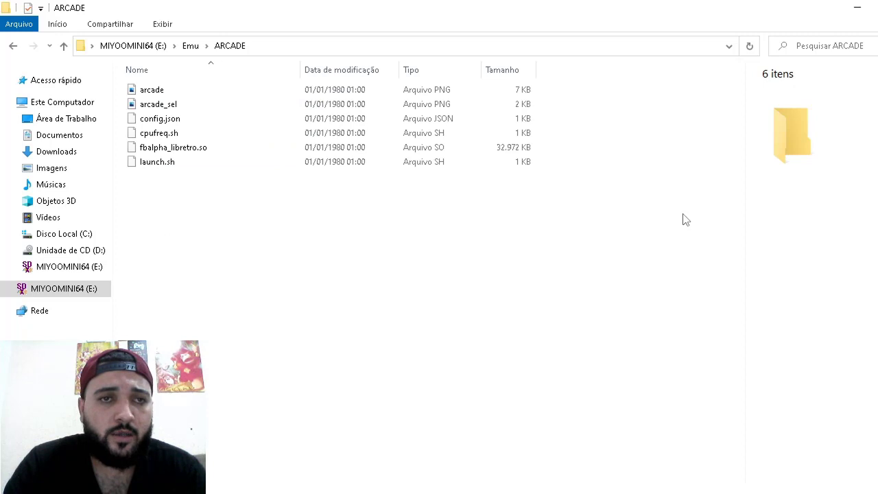
click(136, 149)
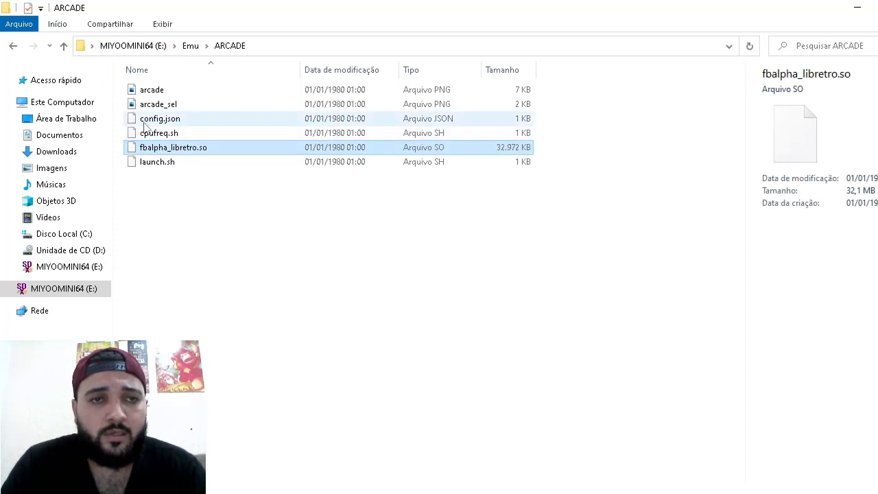
ctrl+click(146, 169)
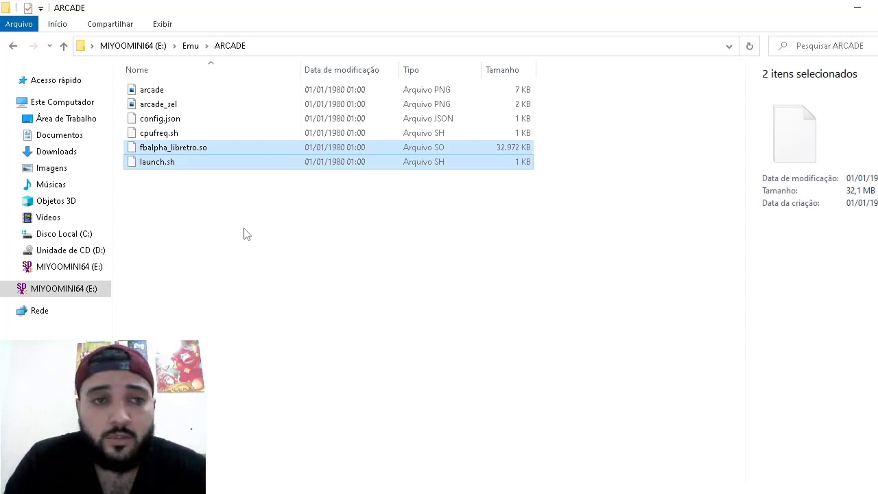
- Go back to Emu, open the FC folder and look through its files down to nestopia_libretro.so
key(BackSpace)
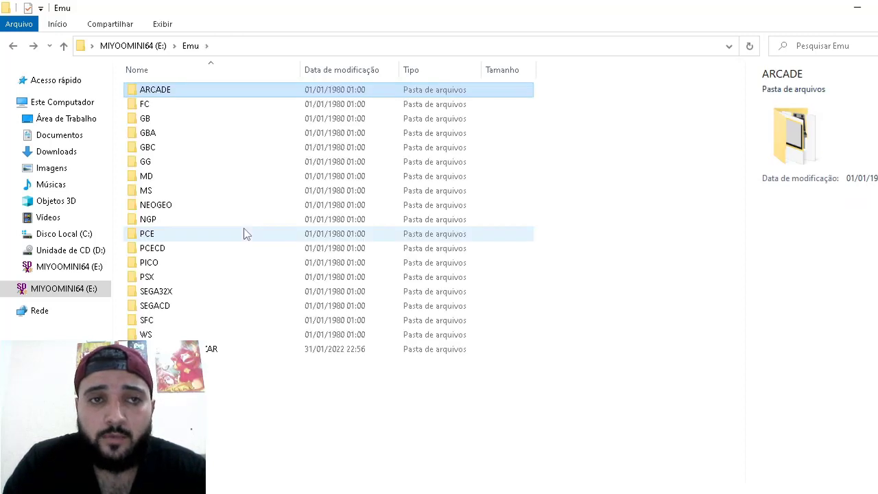
key(Down)
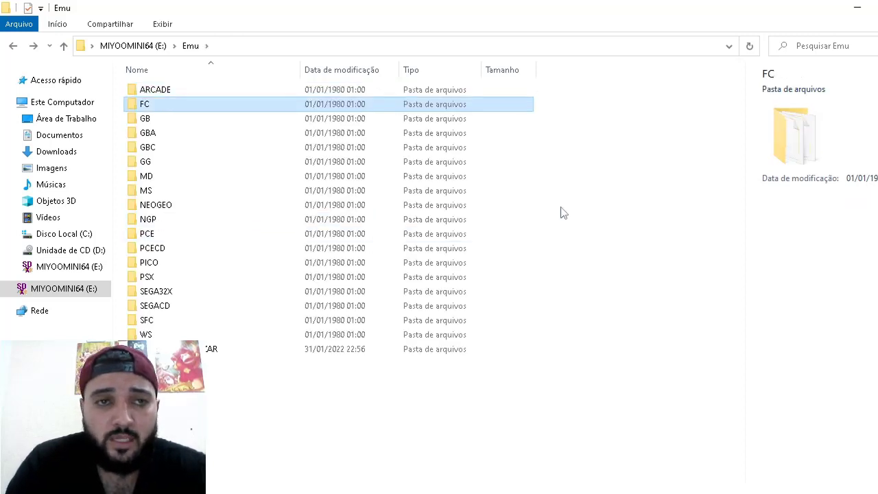
key(Return)
key(Down)
key(Down)
key(Down)
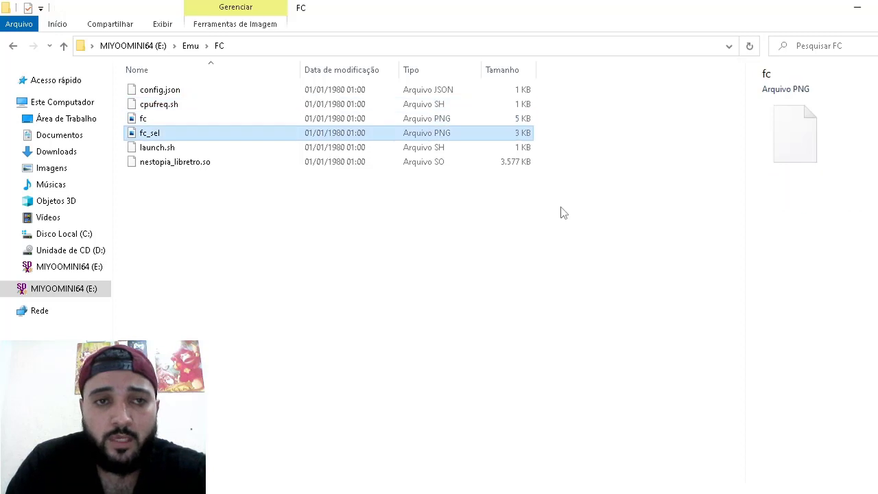
key(Down)
key(Down)
- Return to the Emu folder and browse its console folders down to SFC
key(BackSpace)
key(Down)
key(Down)
key(Down)
key(Down)
key(Down)
key(Down)
key(Down)
key(Down)
key(Down)
key(Down)
key(Down)
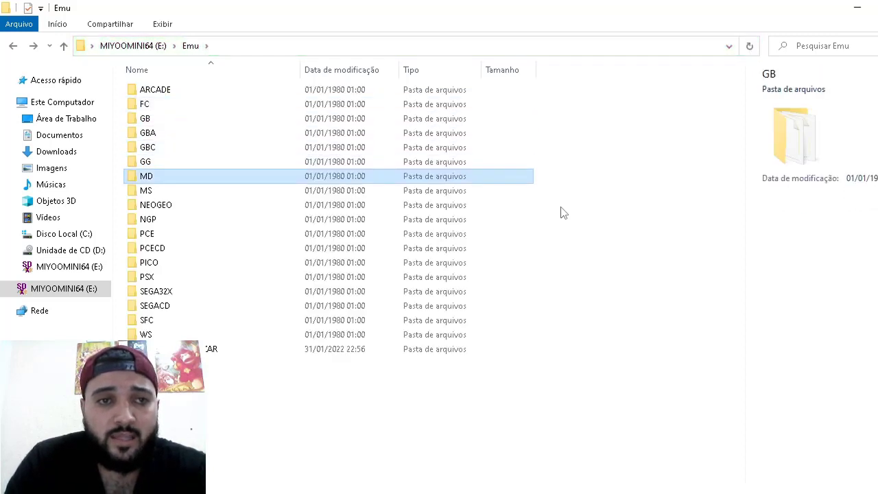
key(Down)
key(Down)
key(Up)
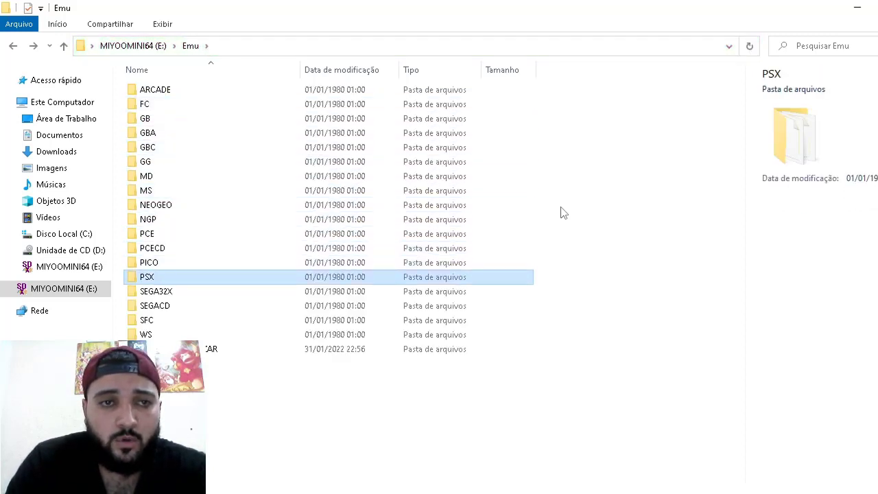
key(Up)
key(Up)
key(Down)
key(Down)
key(Down)
key(Down)
key(Down)
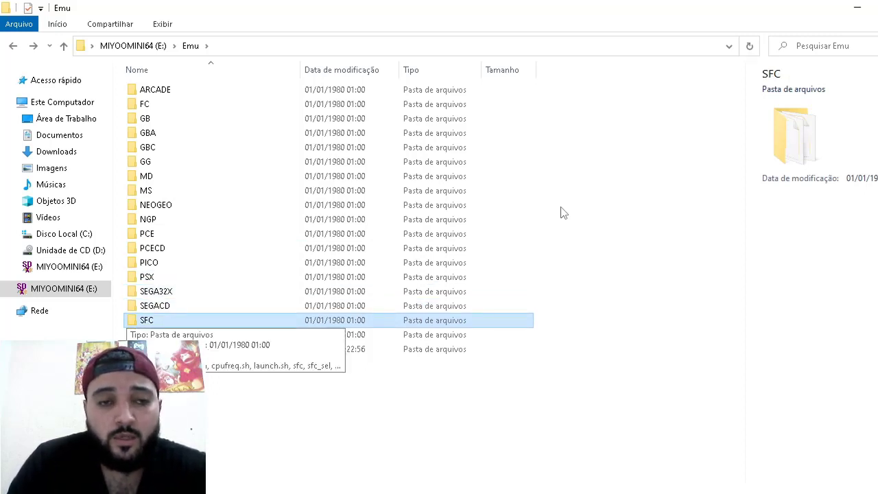
- Open the SFC folder, look through its configuration files and select the snes9x2005_plus_libretro.so core file
key(Return)
key(Down)
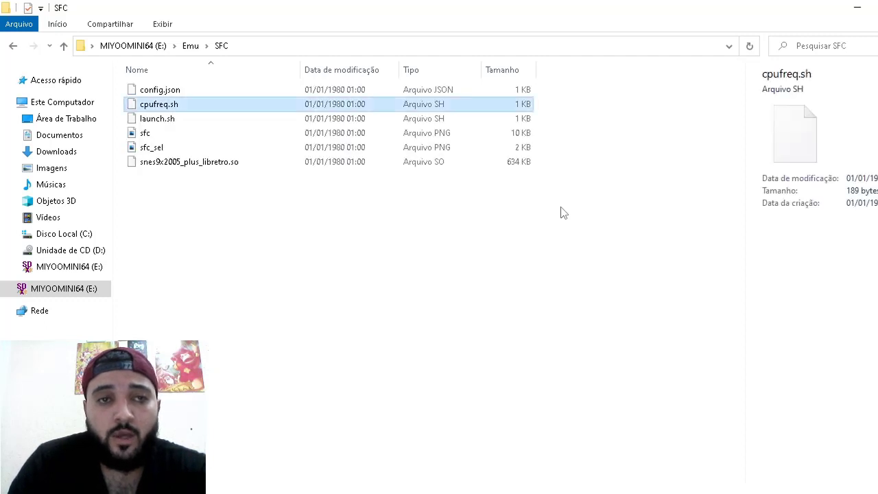
key(Down)
key(Up)
key(Down)
key(Down)
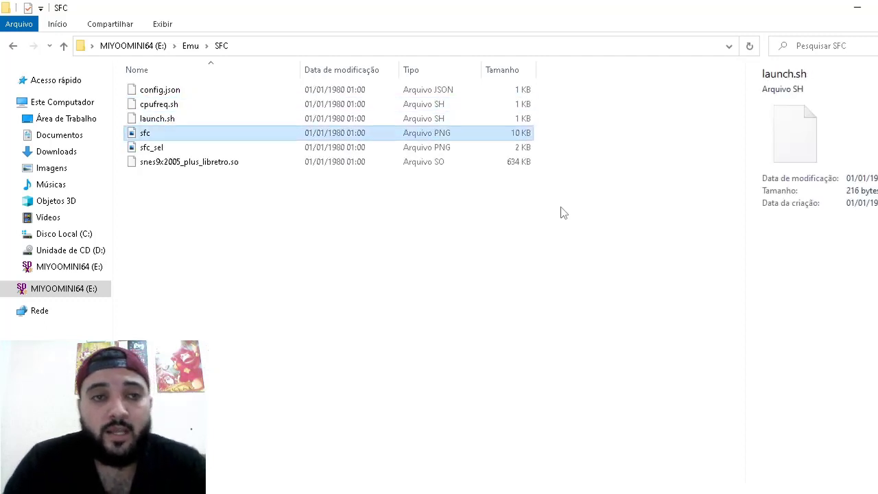
key(Up)
key(Up)
key(Up)
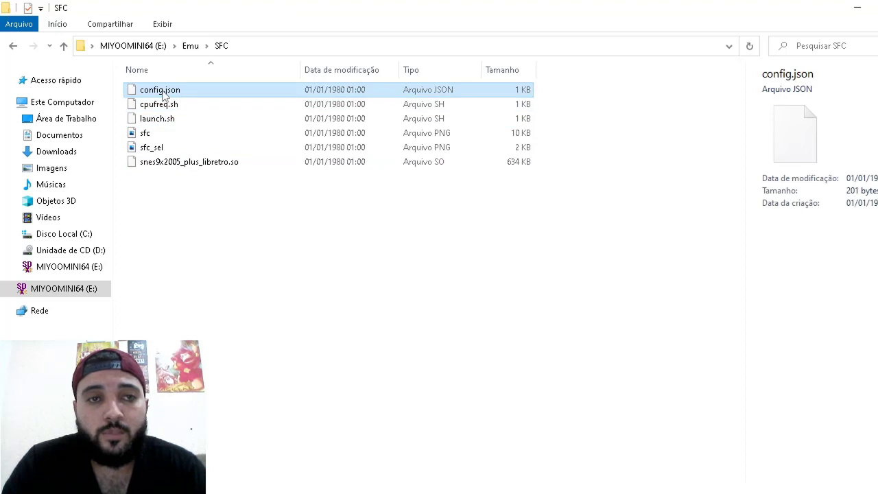
click(187, 177)
click(201, 166)
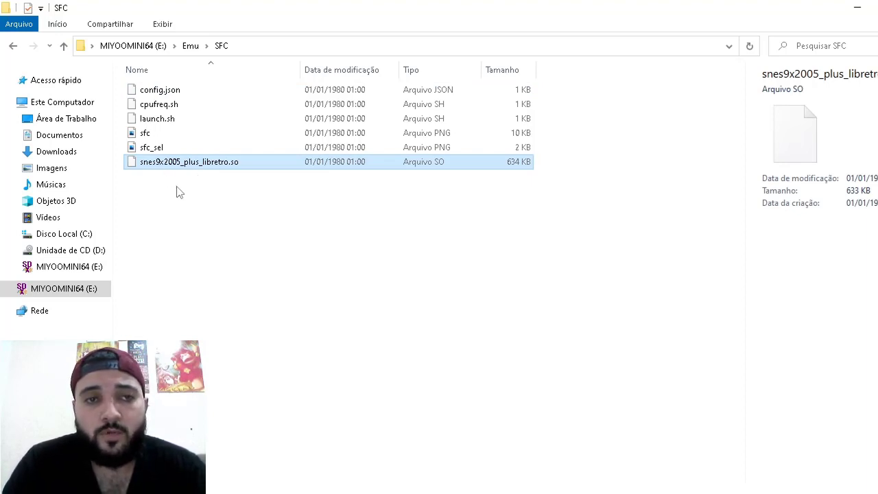
- Go up from SFC to the card's root and open the RApp folder
key(BackSpace)
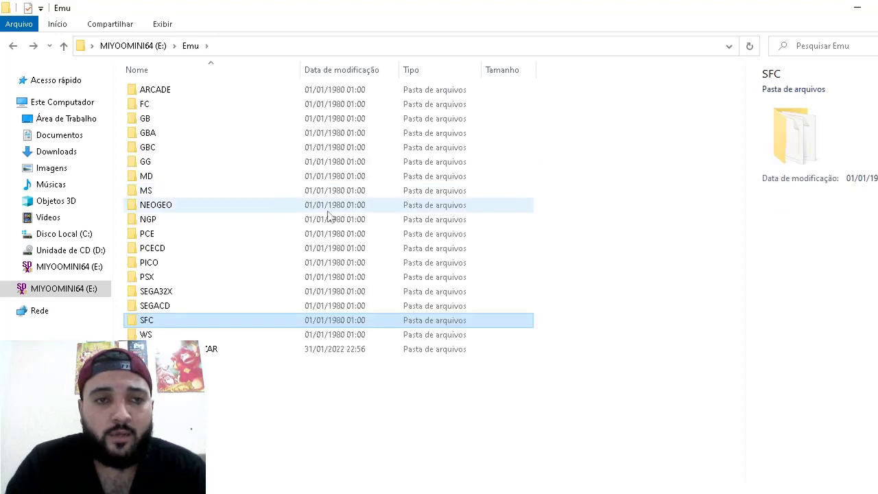
key(BackSpace)
key(Down)
key(Down)
key(Down)
key(Return)
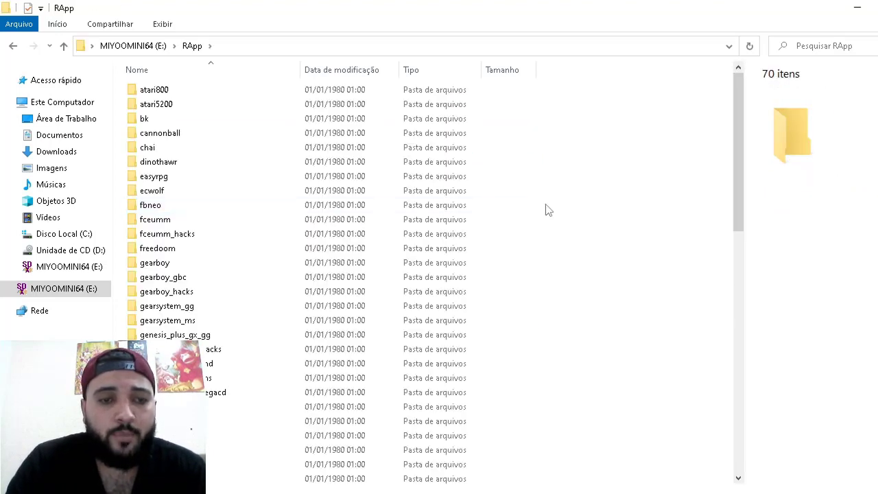
- Look through the snes9x emulator variants in RApp and select the snes9x2010 folder
key(s)
key(Down)
key(Down)
key(Down)
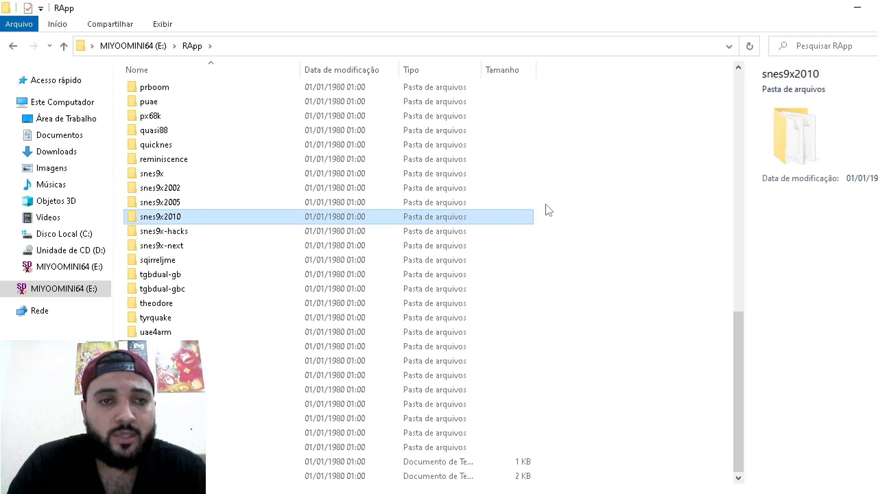
key(Up)
key(Up)
key(Up)
key(Down)
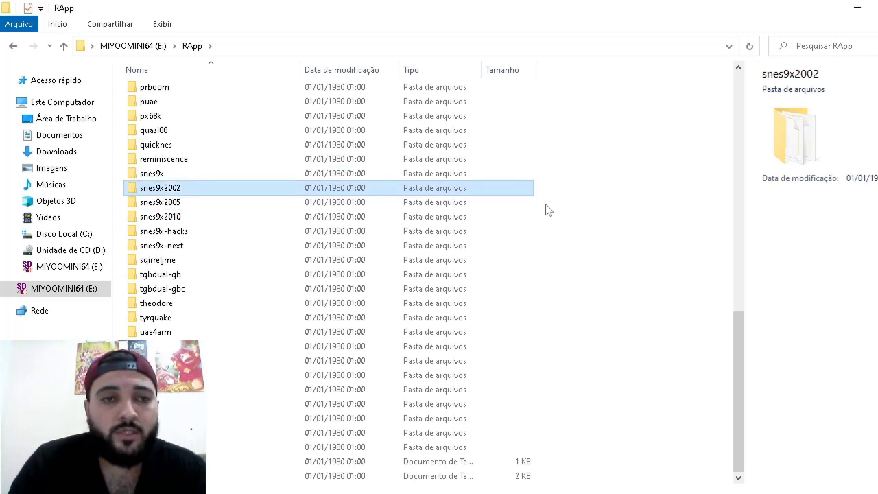
key(Down)
key(Up)
key(Down)
key(Down)
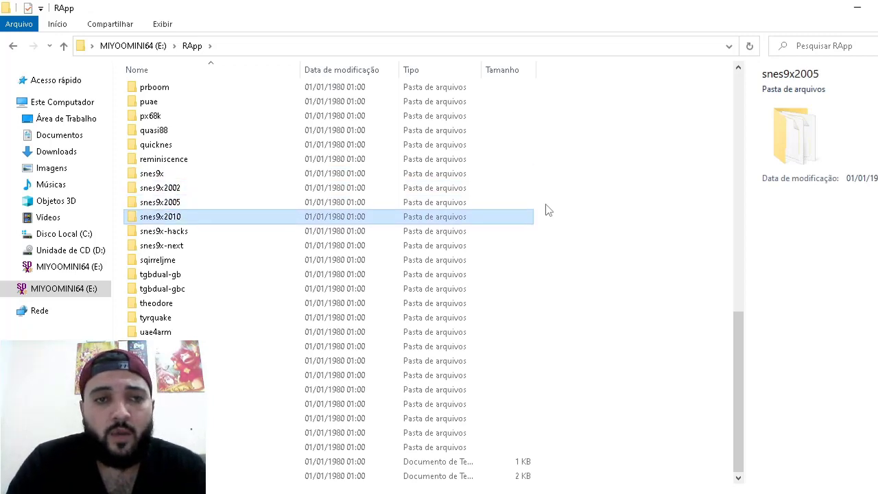
- Open the snes9x2010 folder and select its launch.sh file
key(Return)
key(Down)
key(Down)
key(Down)
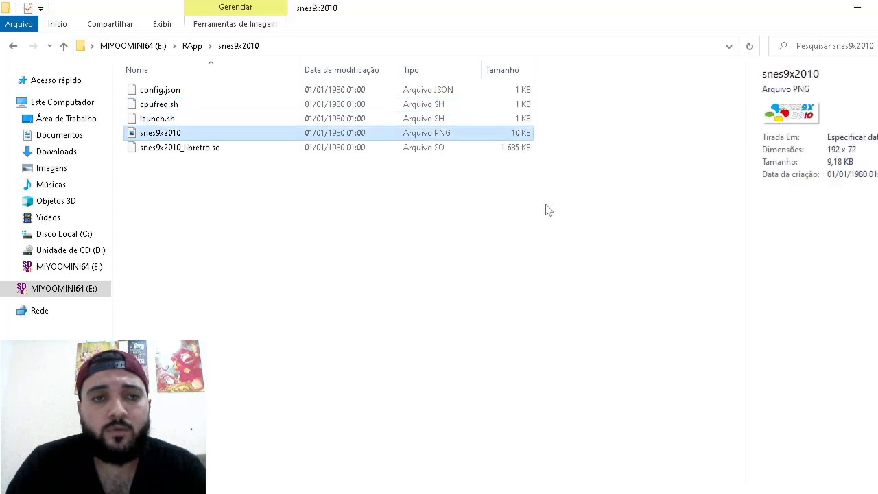
key(Up)
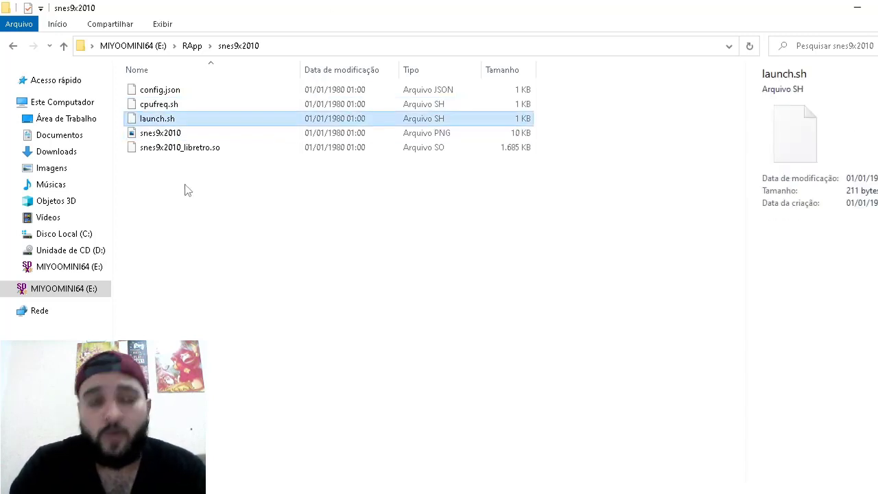
- Return from snes9x2010 to the card's root and open the Emu folder
key(BackSpace)
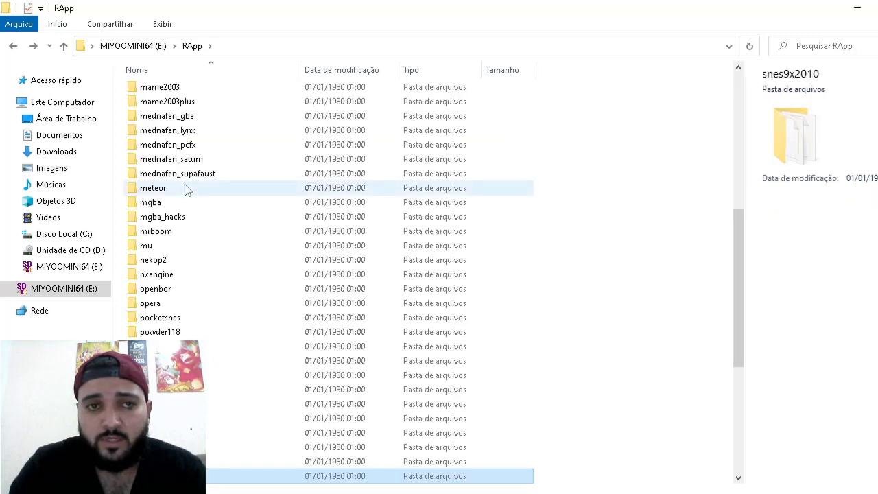
key(BackSpace)
key(Up)
key(Up)
key(Up)
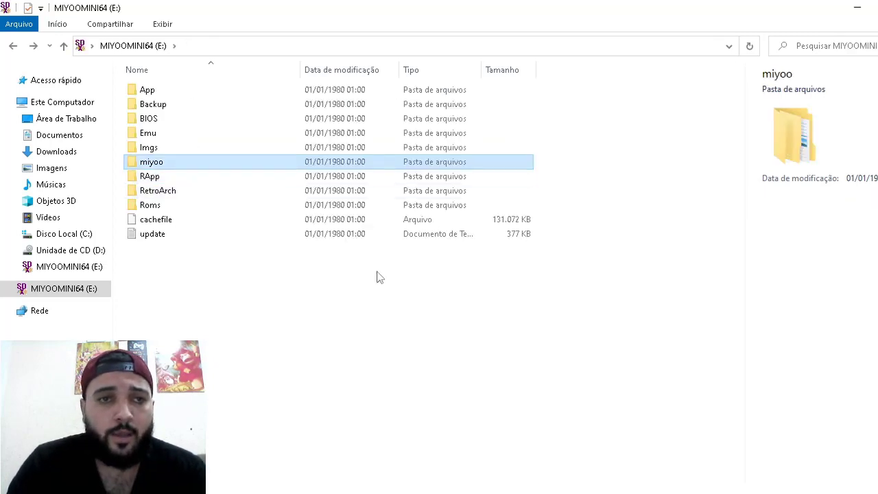
key(Return)
- Look through the console folders inside Emu and select the PSX folder
key(Down)
key(Down)
key(Down)
key(Down)
key(Down)
key(Down)
key(Down)
key(Down)
key(Down)
key(Down)
key(Down)
key(Down)
key(Down)
key(Down)
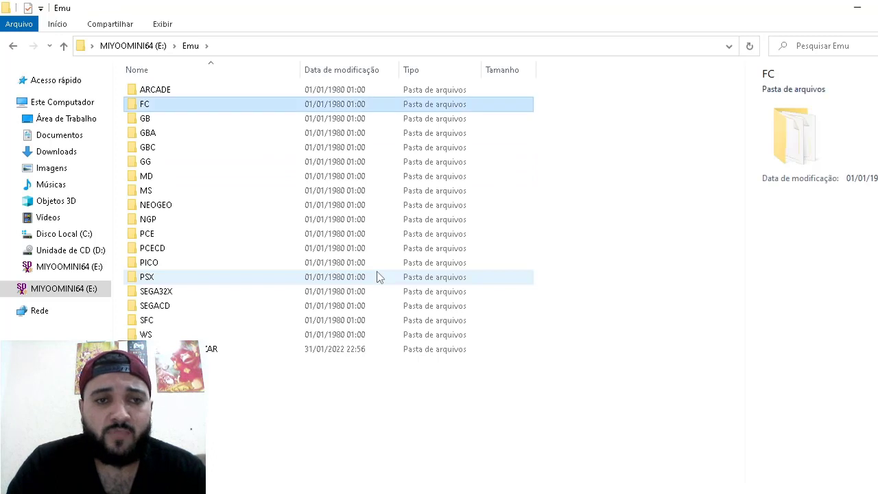
key(Up)
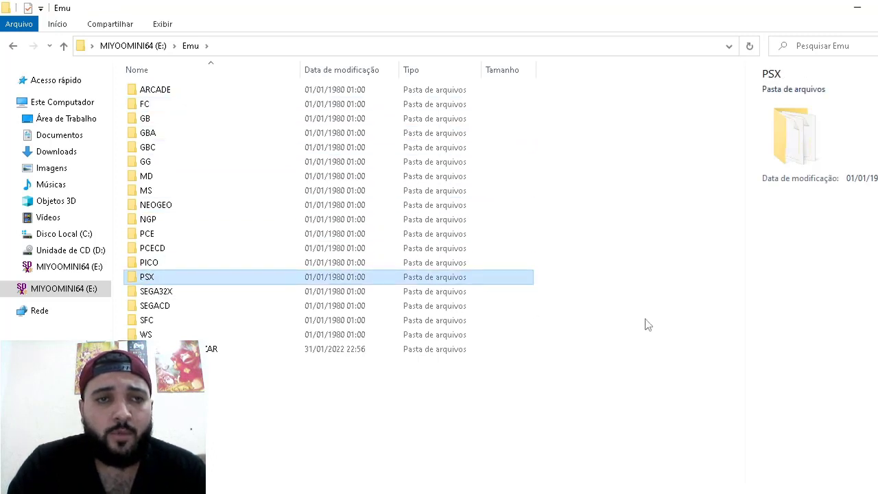
- Go up to the card's root and open the Imgs folder, selecting its ARCADE subfolder
key(BackSpace)
key(Down)
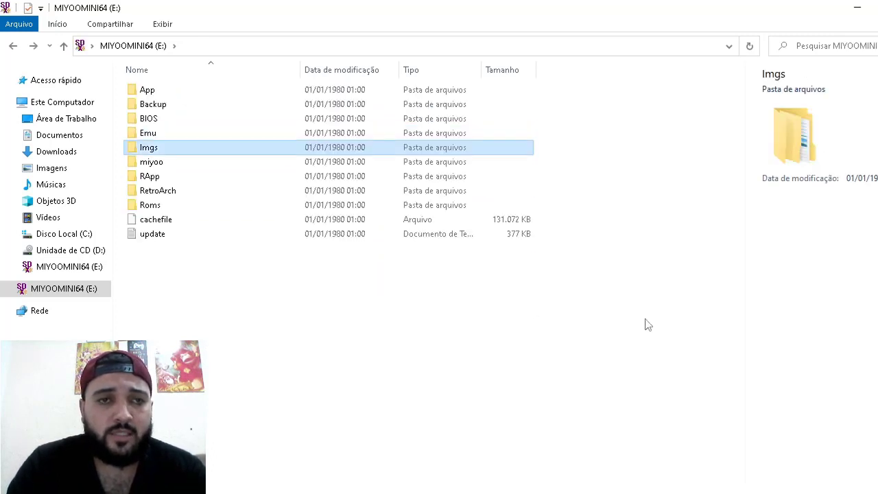
key(Return)
key(Down)
key(Up)
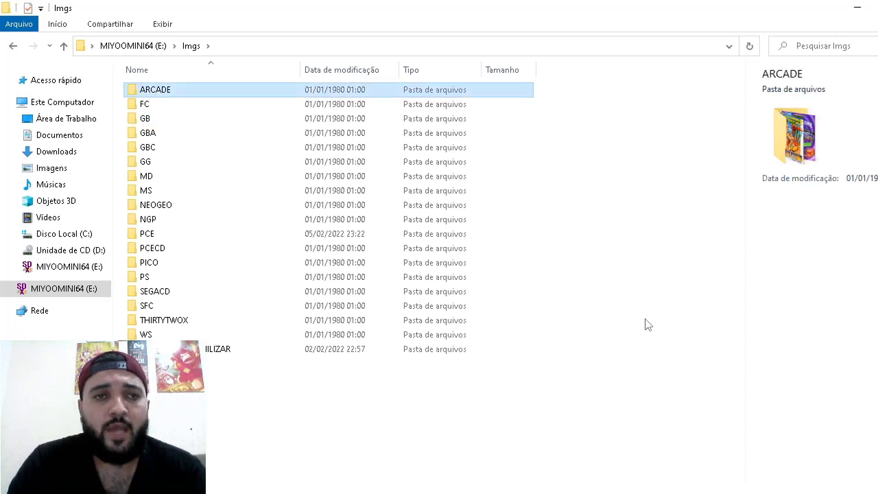
- Open the ARCADE folder in Imgs and look through the arcade cover images
key(Return)
key(Right)
key(Right)
key(Right)
key(Right)
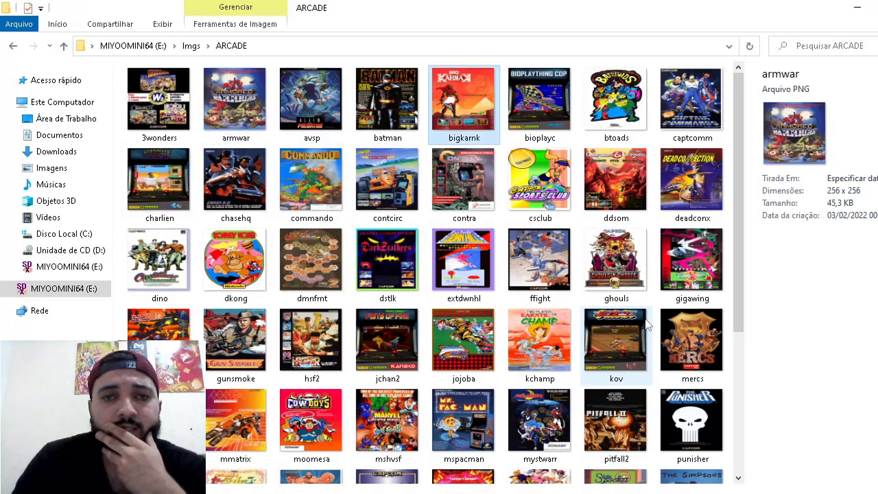
key(Down)
key(Down)
key(Down)
- Go back to Imgs, check the FC cover folder and return to the folder list
key(BackSpace)
key(Down)
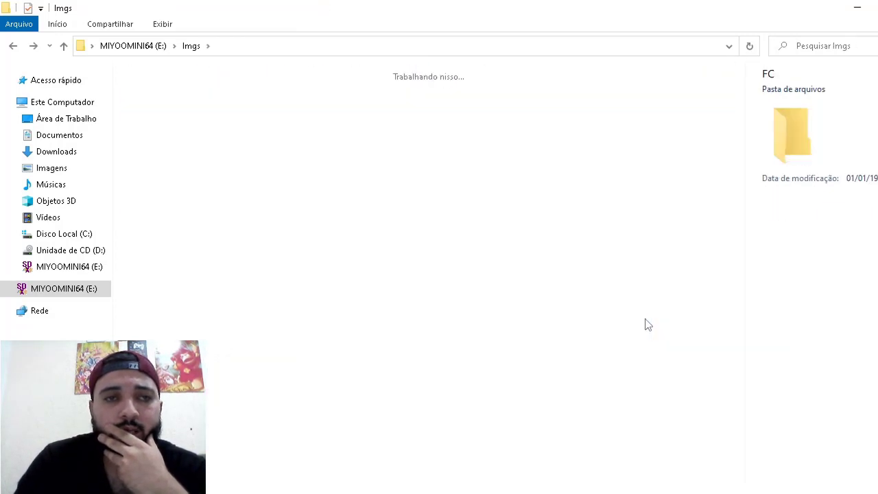
key(Return)
key(BackSpace)
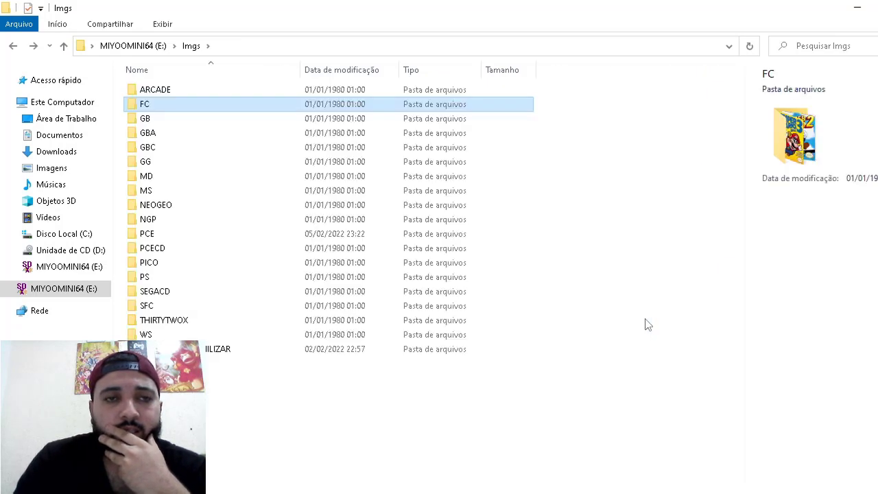
- Open the GB folder in Imgs and look through the Game Boy cover images
key(Down)
key(Return)
key(Down)
key(Down)
key(Right)
key(Right)
key(Up)
key(Up)
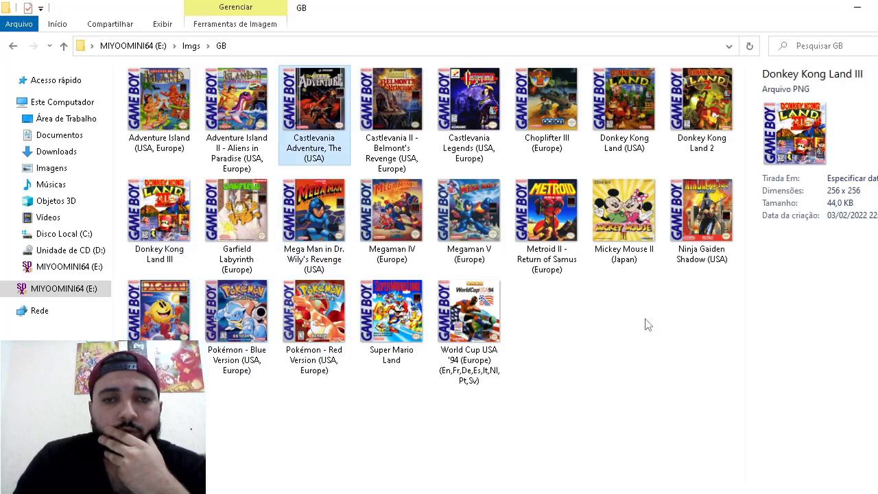
- View the covers in the GBA folder and return to the Imgs folder list
key(BackSpace)
key(Down)
key(Return)
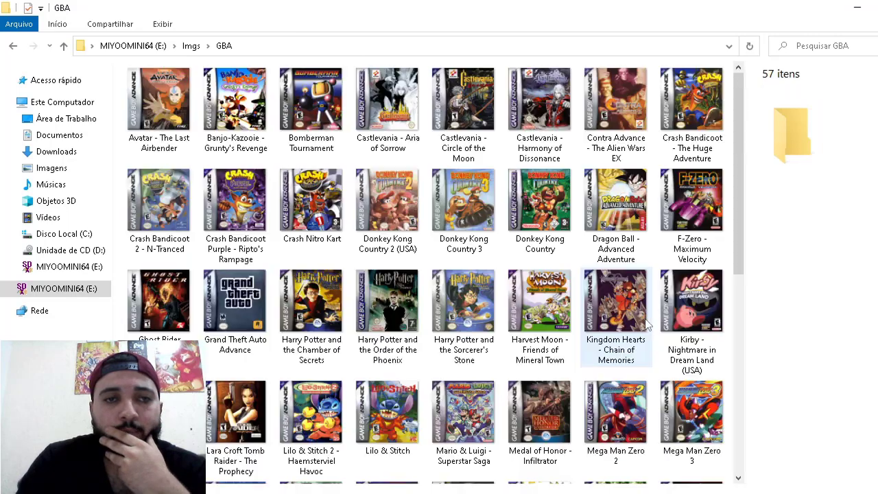
key(BackSpace)
- Go up to the card's root and select the Imgs folder
key(BackSpace)
key(Down)
key(Down)
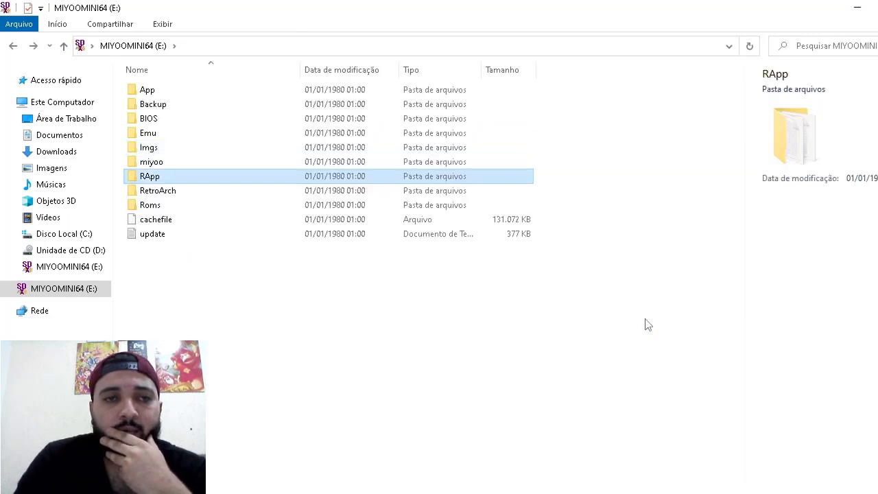
key(Up)
key(Up)
key(Up)
key(Down)
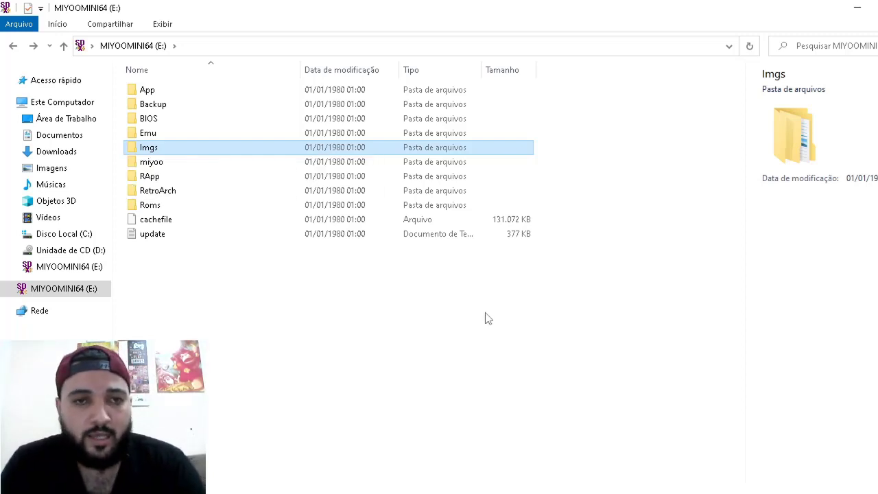
- Switch to the Downloads window, open the Skraper-1.1.1 folder and launch the Skraper application
key(alt+Tab)
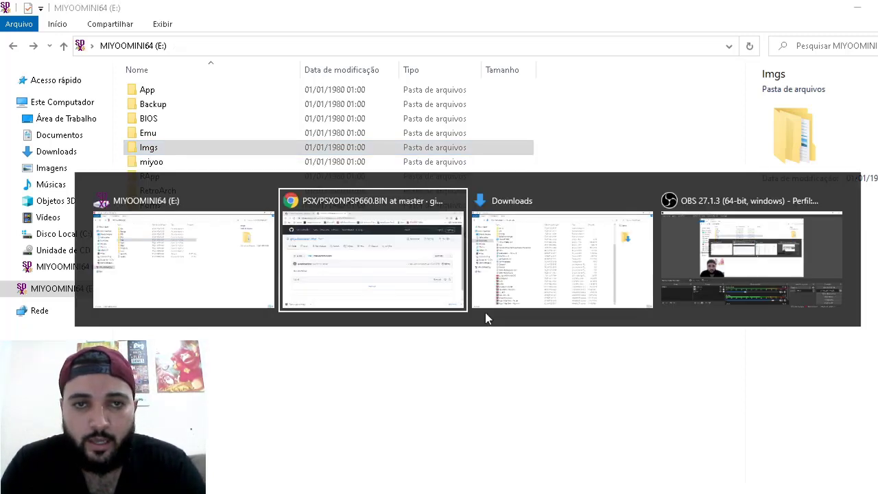
key(alt+Tab)
key(Home)
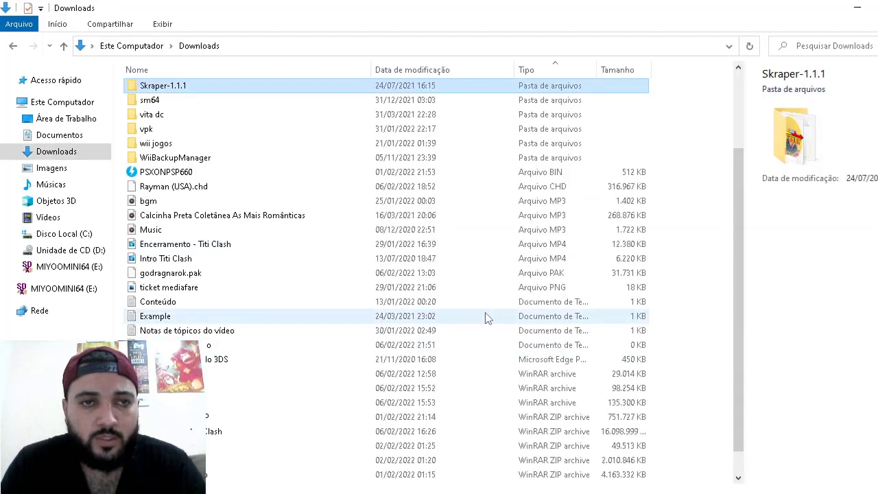
key(Down)
key(Down)
key(Up)
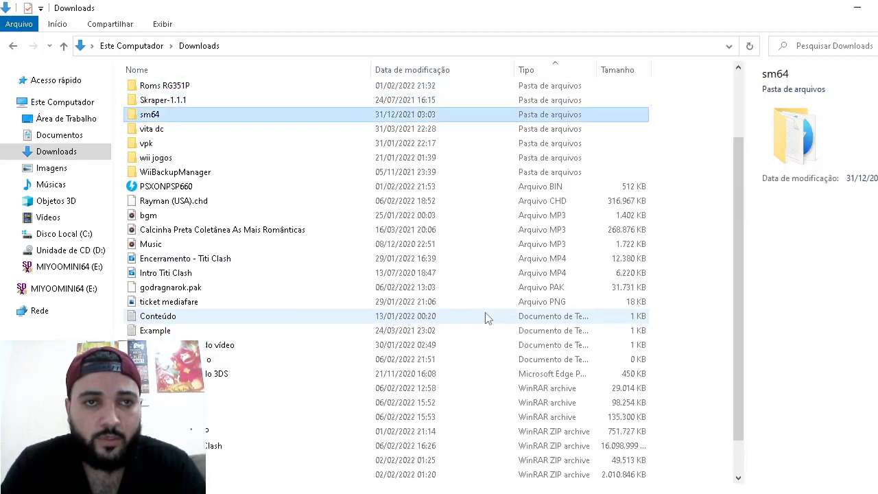
key(Up)
key(Return)
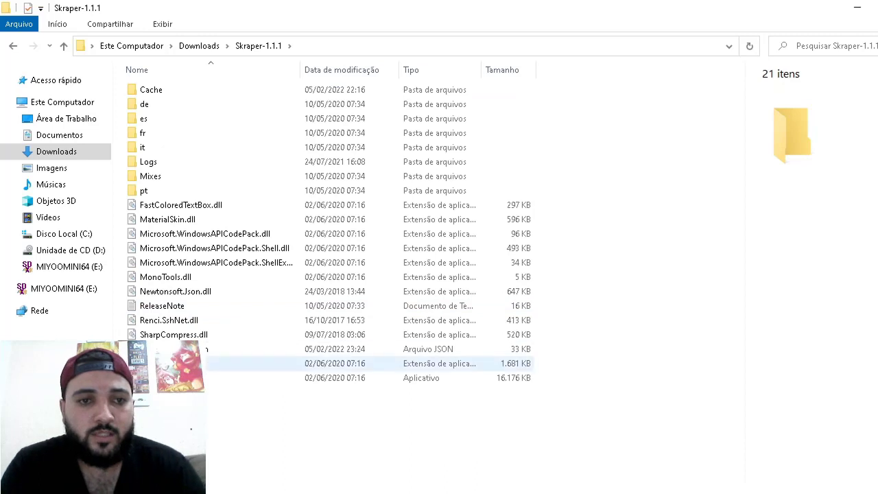
click(226, 377)
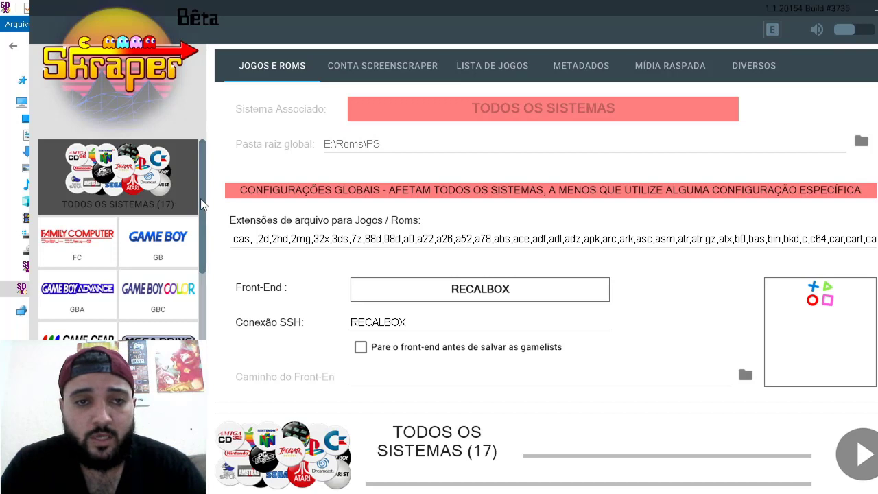
- Look through the list of detected systems and select Game Gear (GG)
scroll(197, 328, down, 5)
scroll(196, 319, up, 2)
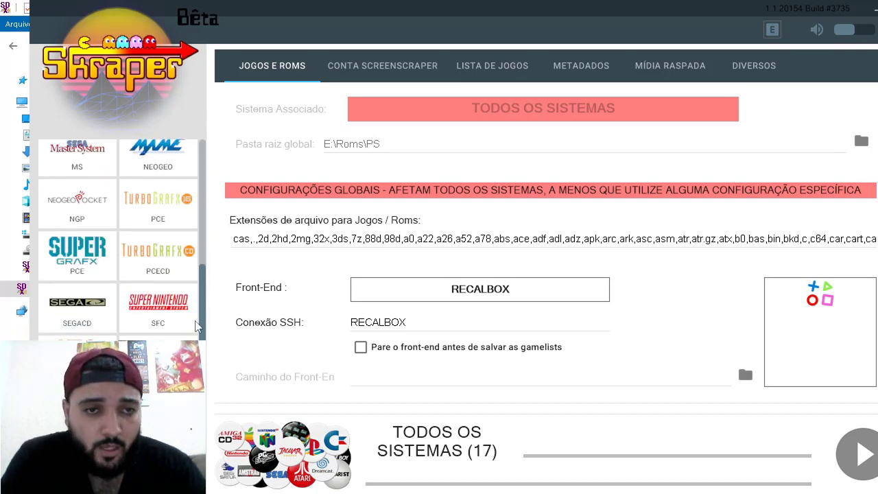
scroll(196, 302, up, 3)
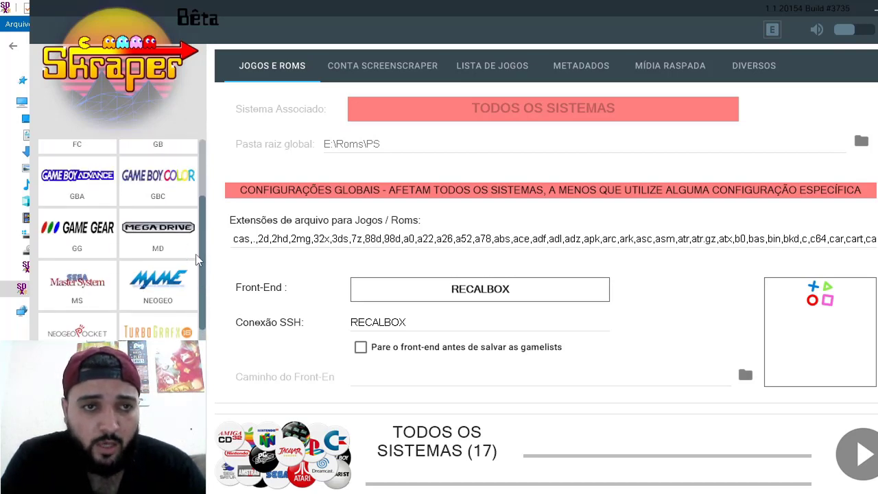
click(75, 233)
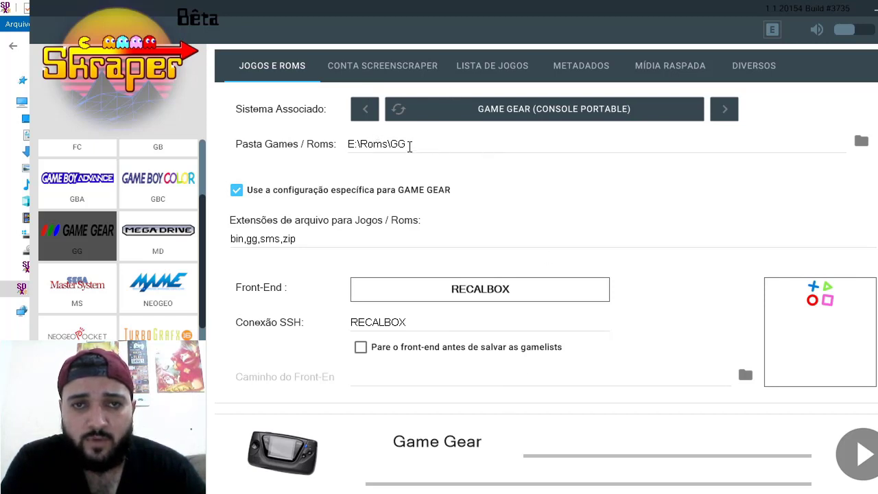
- Set the Game Gear games folder to the GG folder inside Roms on the MIYOOMINI64 (E:) card
click(864, 144)
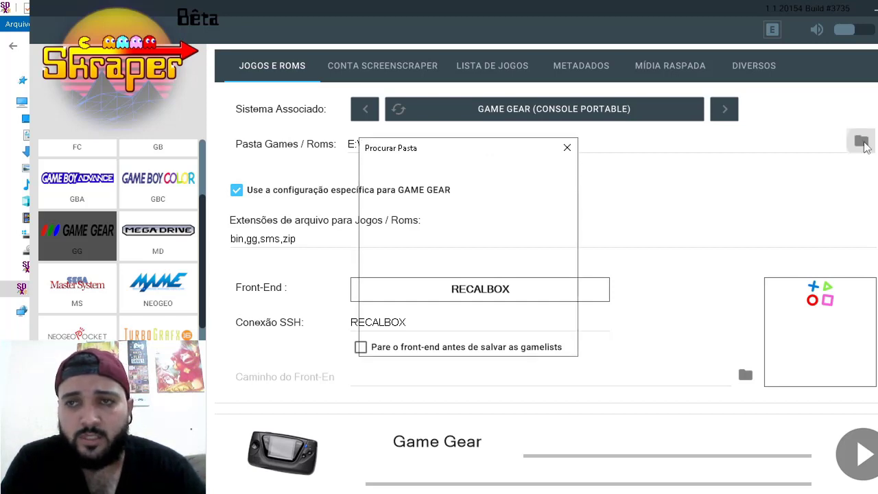
drag(561, 241, 559, 292)
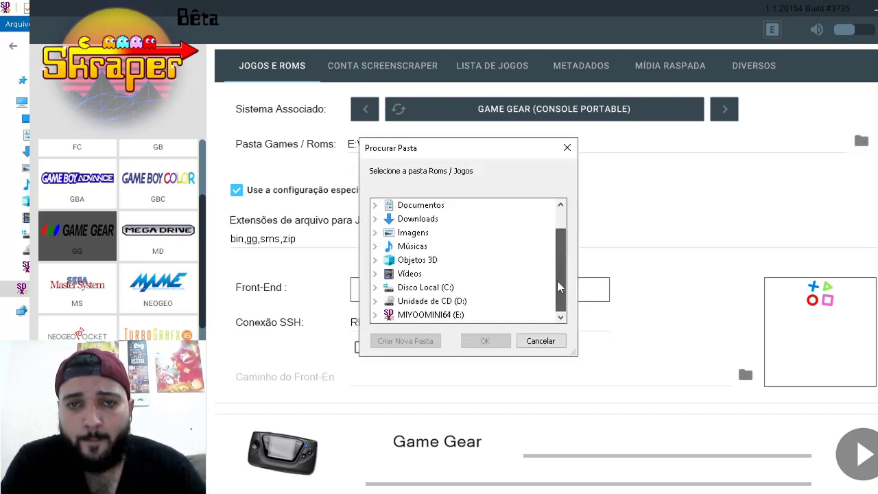
click(427, 315)
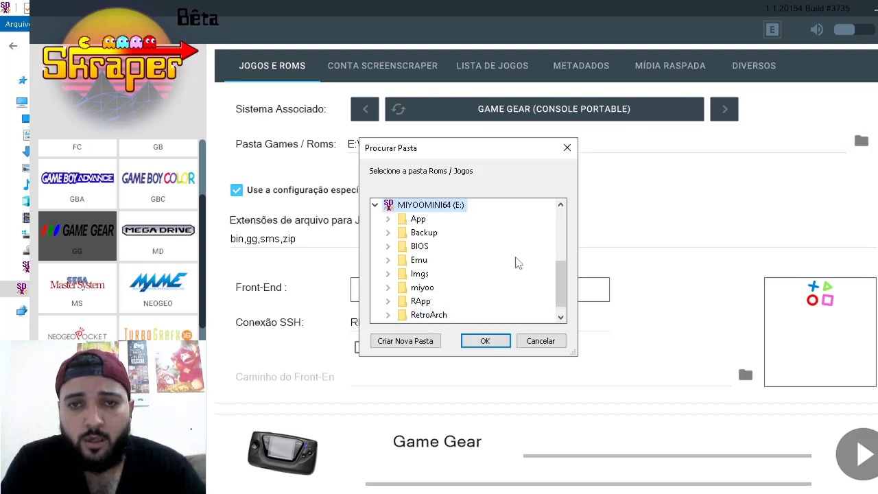
scroll(559, 282, down, 1)
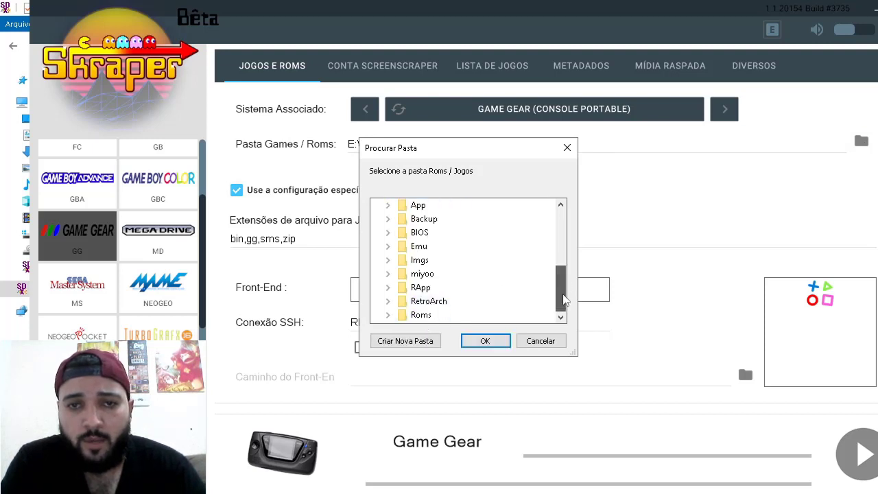
click(420, 316)
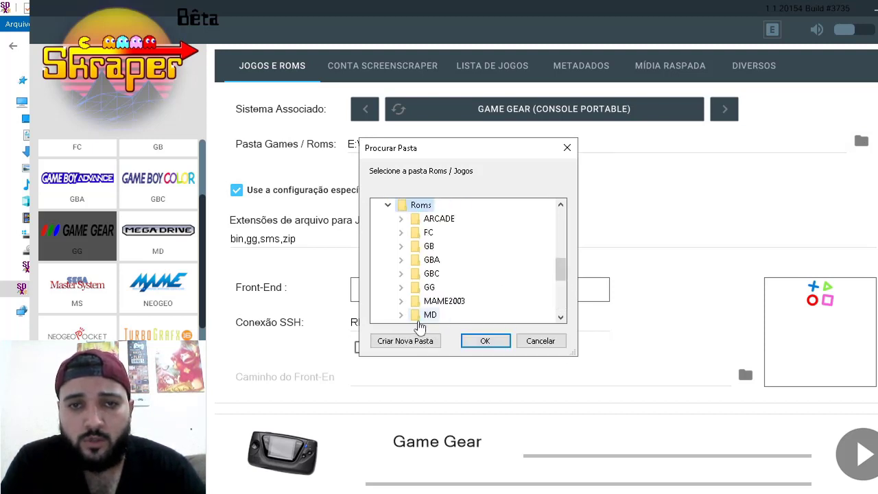
click(431, 289)
click(483, 342)
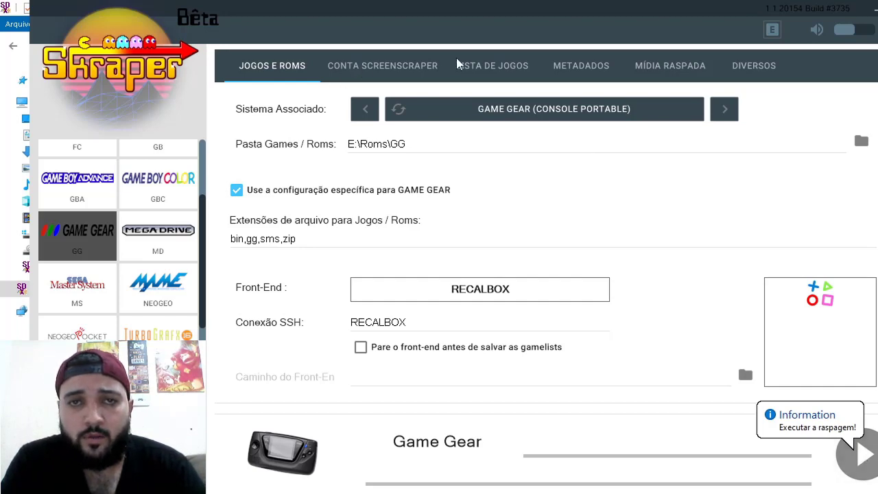
- Review the ScreenScraper account, the game list settings and the metadata settings for Game Gear
click(359, 67)
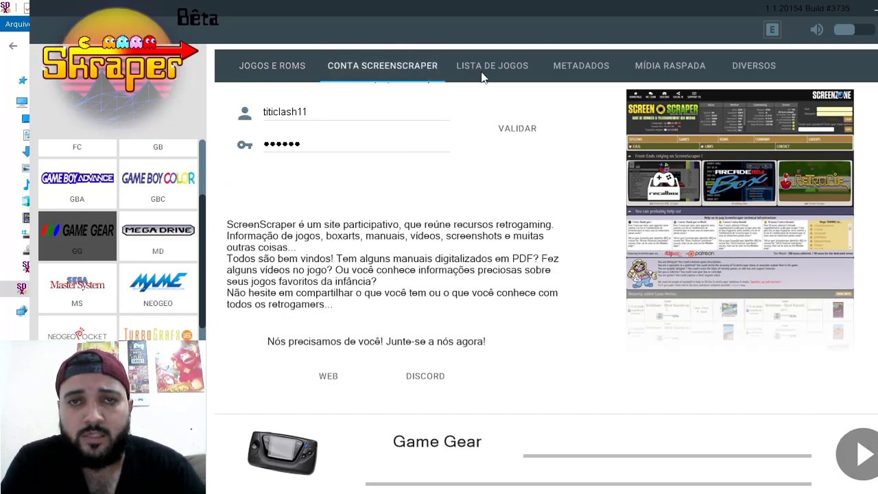
click(481, 77)
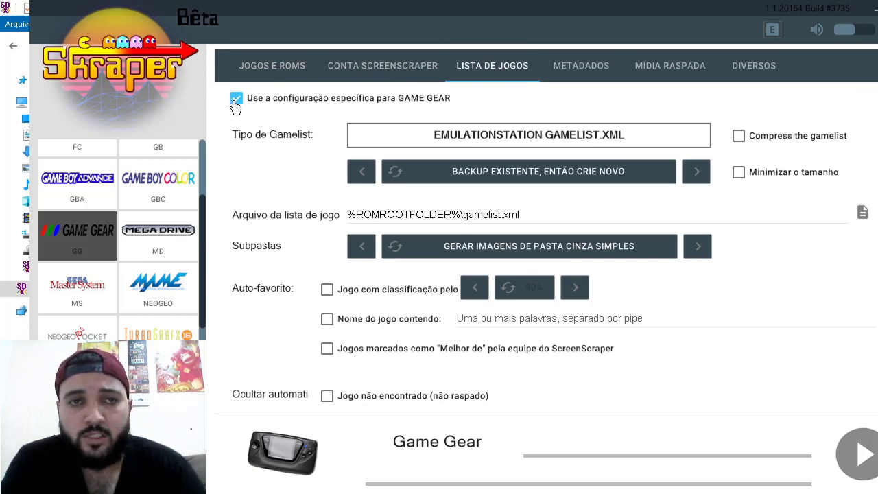
click(564, 74)
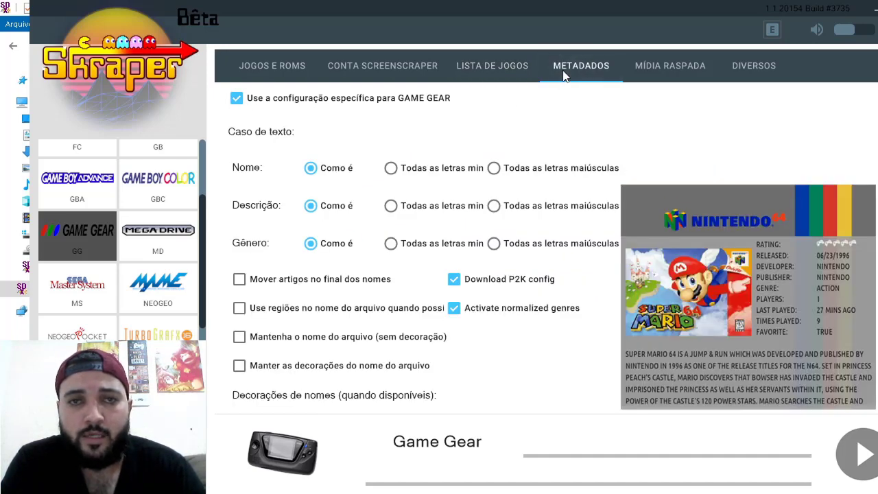
- Change the Game Gear scraped media type to Internal Mix with 4 Images Mix
click(677, 66)
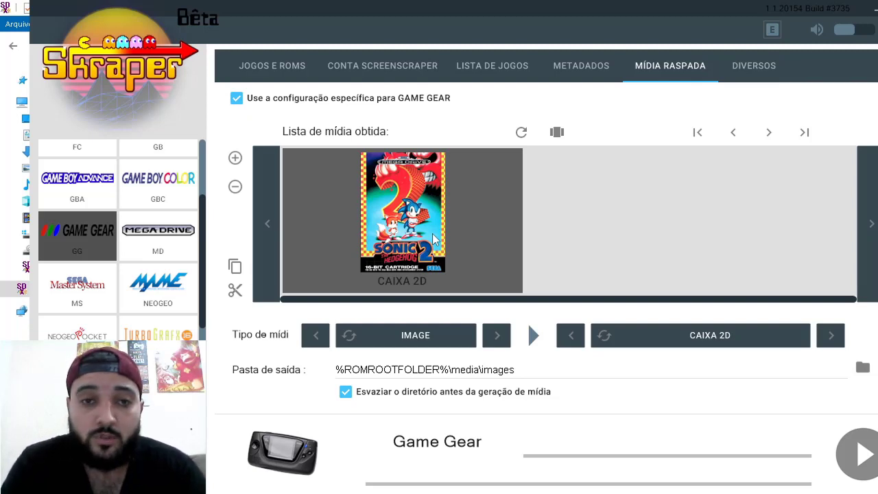
click(495, 336)
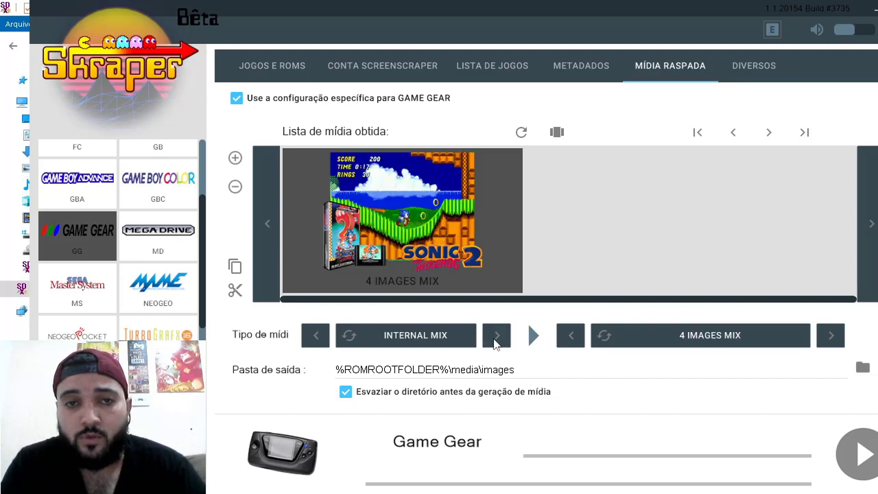
- Set the Game Gear media type to IMAGE with CAIXA 2D as the scraped artwork
click(495, 340)
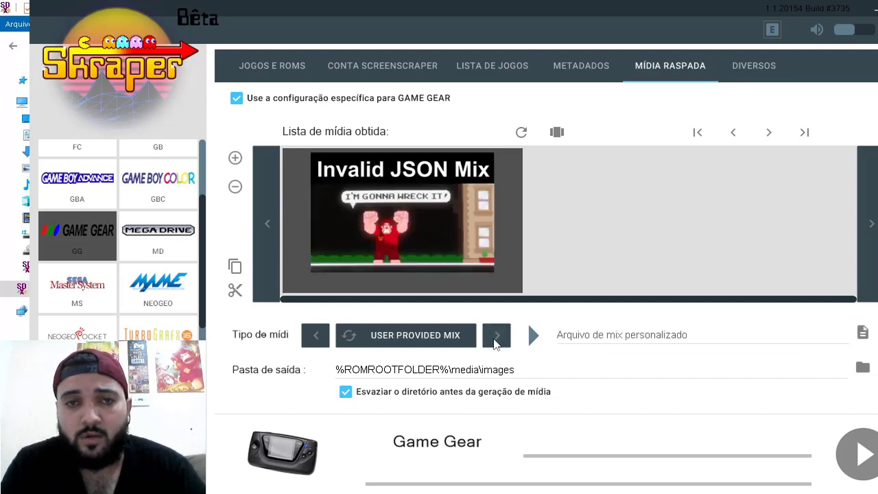
click(317, 341)
click(317, 342)
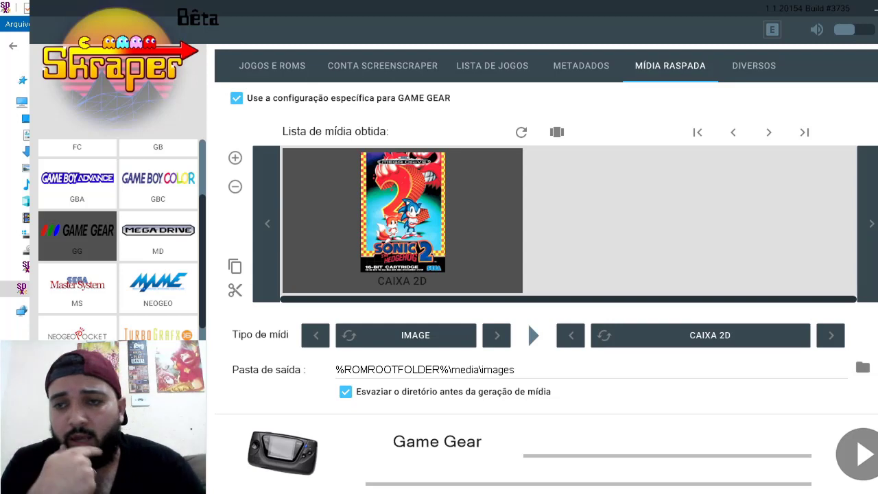
- Set the resize width of the scraped Game Gear images to 256
scroll(549, 247, down, 3)
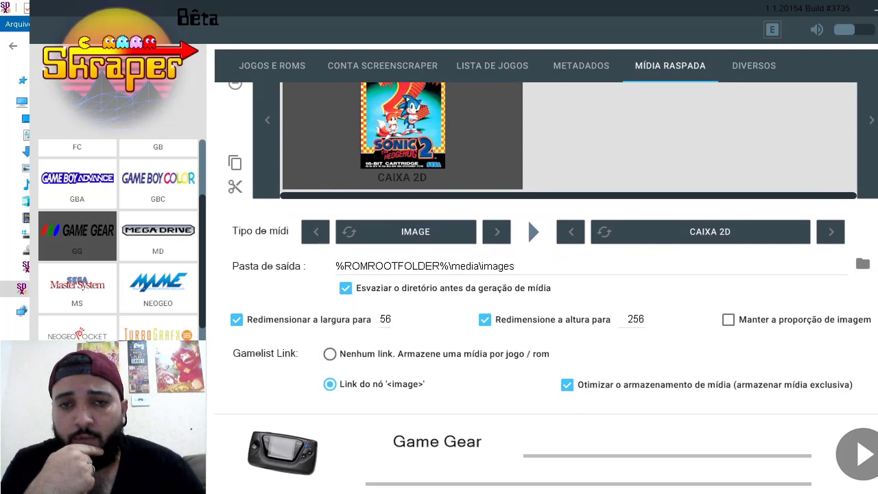
click(384, 327)
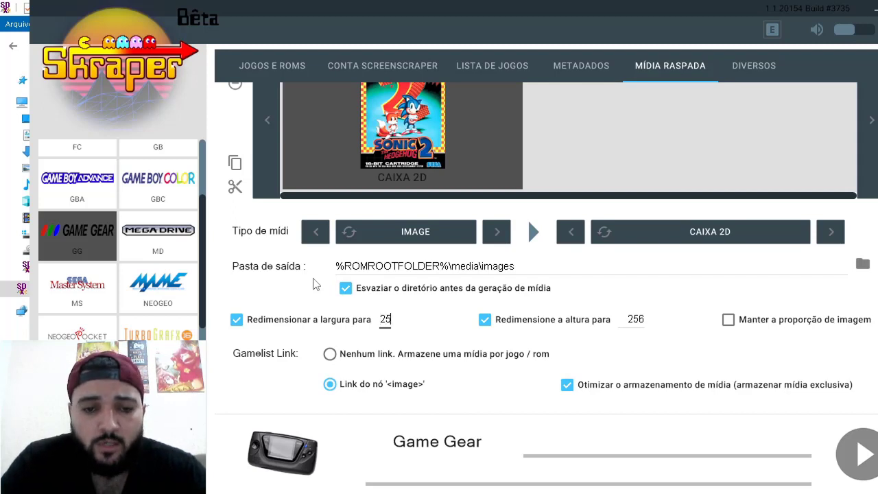
text(6)
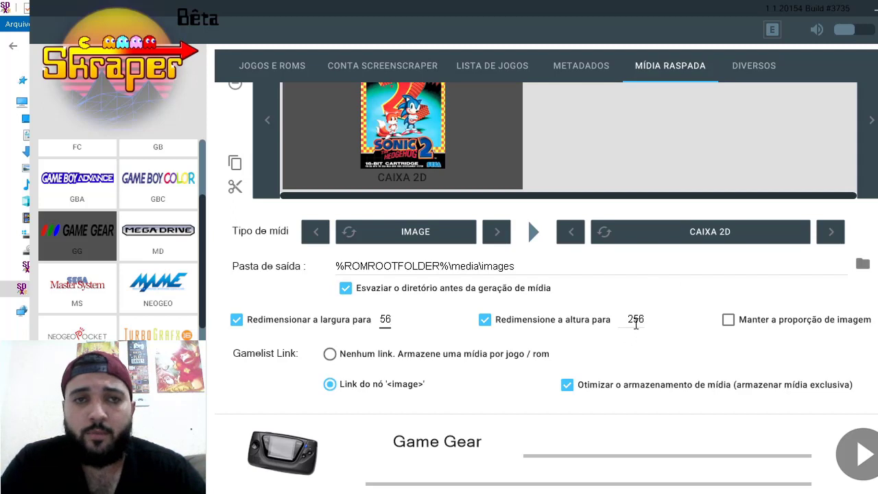
- Run the scrape for the Game Gear system and close the scraper once it finishes
click(265, 74)
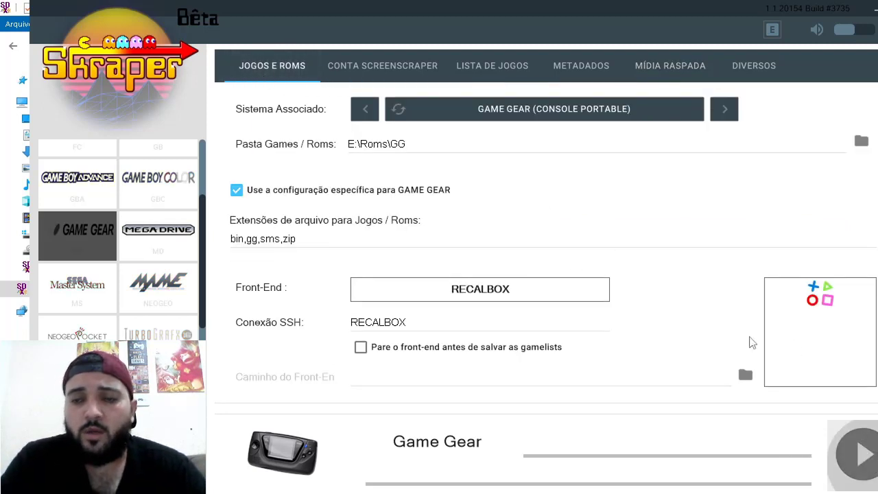
click(848, 470)
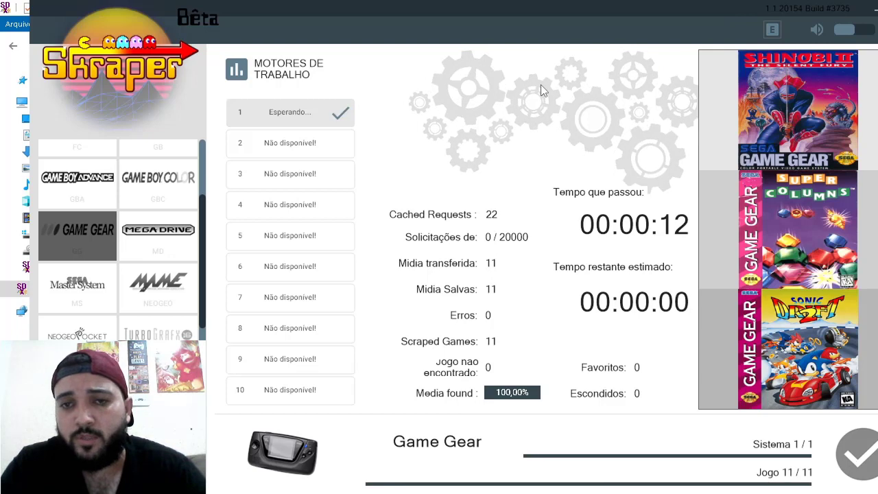
key(alt+F4)
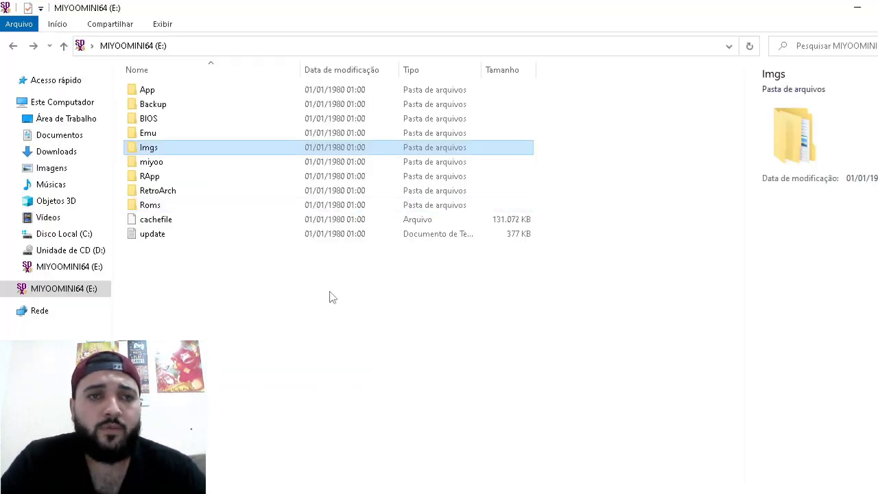
- Open the GG folder inside Roms on the MIYOOMINI64 (E:) drive
key(Down)
key(Down)
key(Down)
key(Down)
key(Return)
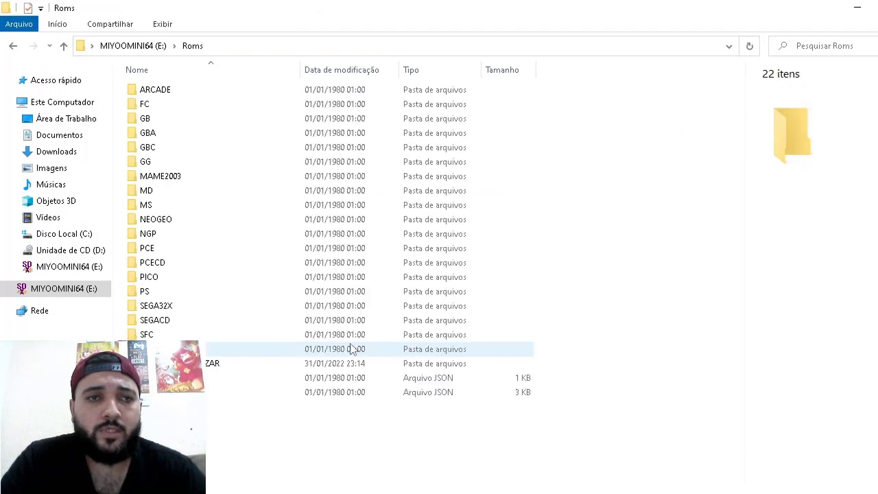
key(Down)
key(Down)
key(Down)
key(Down)
key(Down)
key(Down)
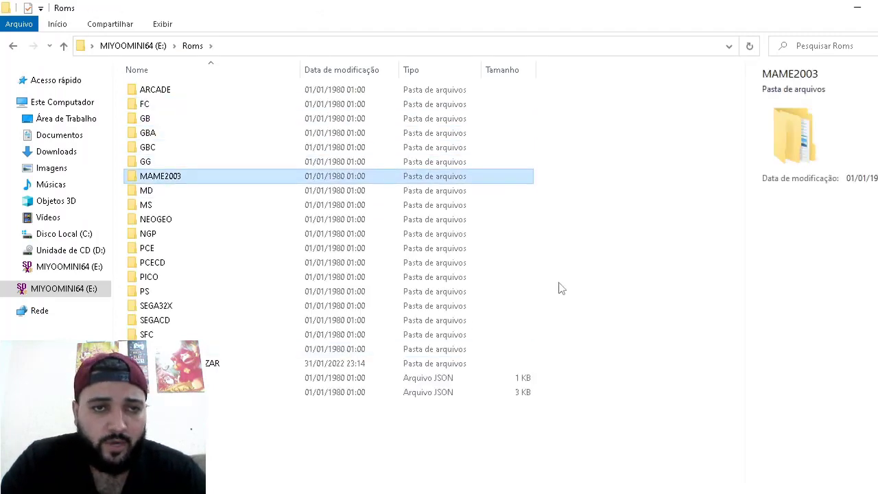
key(Up)
key(Return)
- Permanently delete the gamelist XML file from the GG roms folder
key(Down)
key(Down)
key(Down)
key(Down)
key(Up)
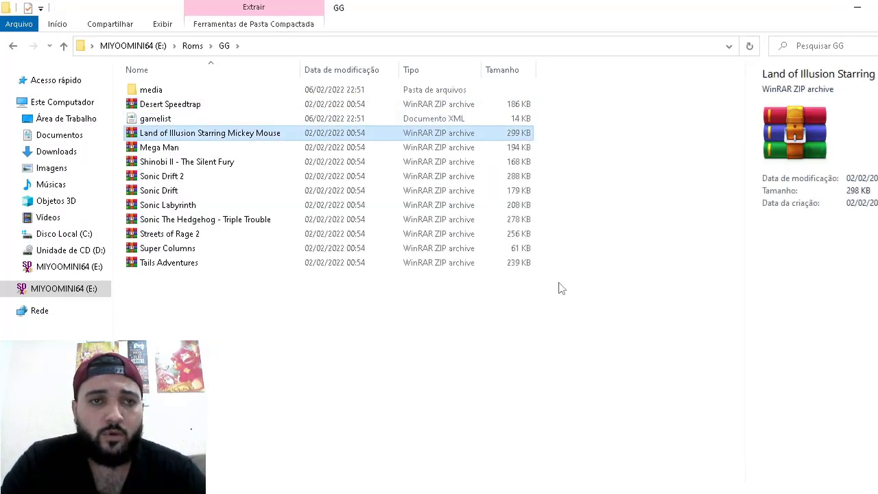
key(Up)
key(shift+Delete)
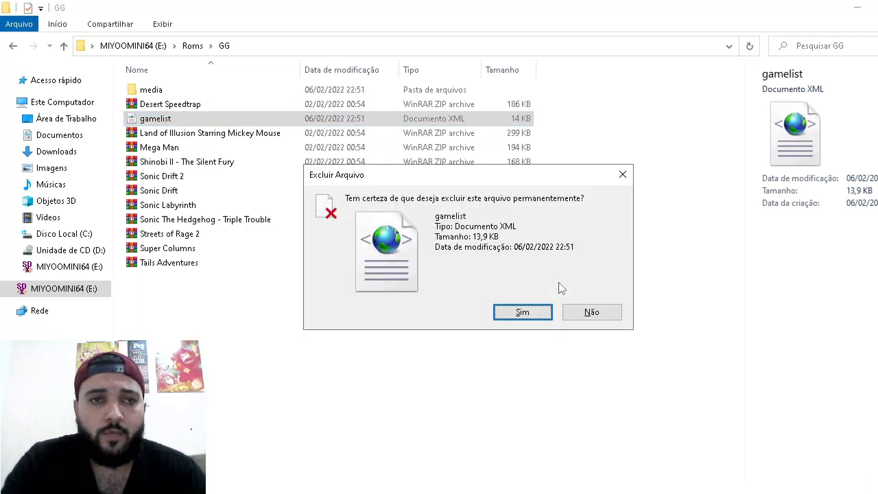
key(Return)
- Open the media\images folder inside GG and display the scraped covers as thumbnails
key(Up)
key(Return)
key(Down)
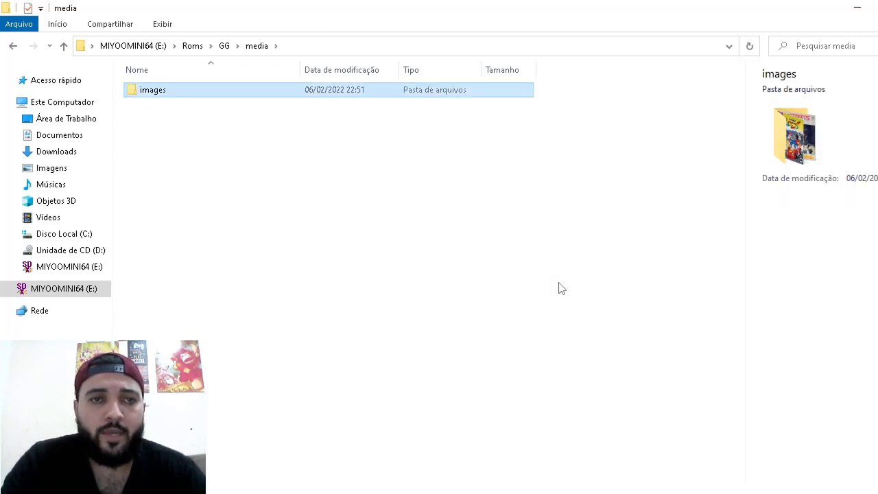
key(Return)
key(Down)
key(Down)
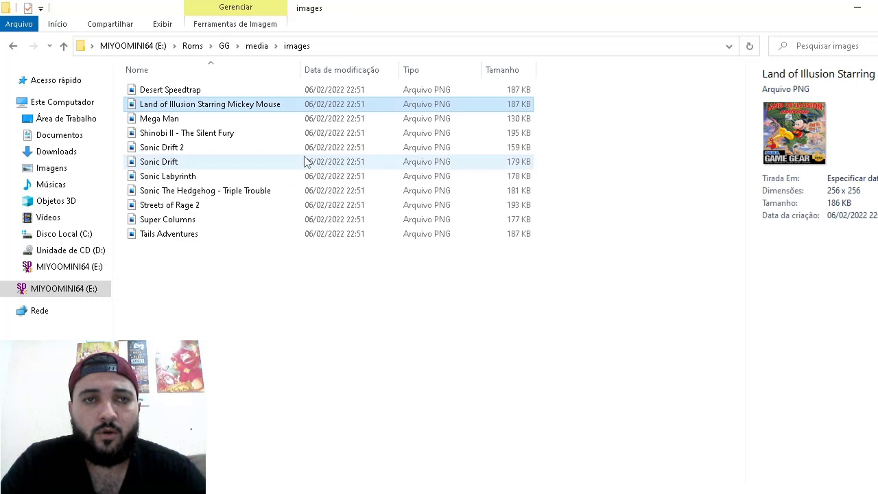
click(160, 24)
click(268, 45)
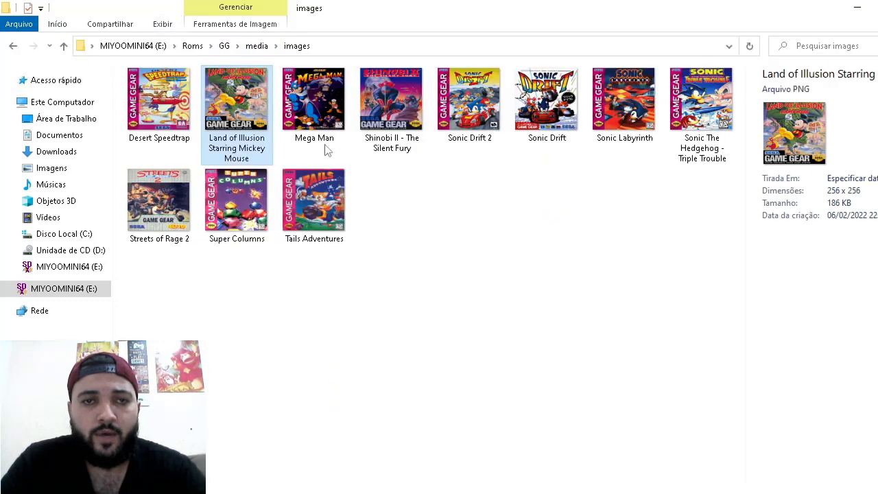
click(388, 306)
key(alt+Tab)
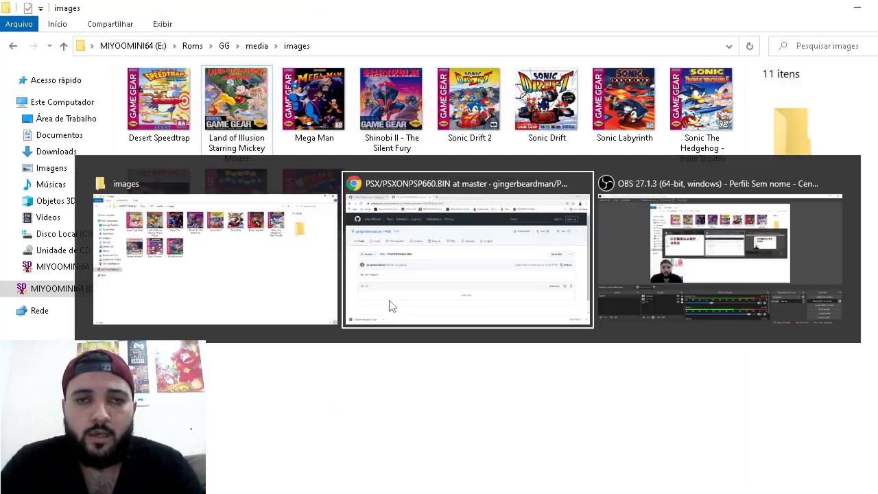
key(alt+shift+Tab)
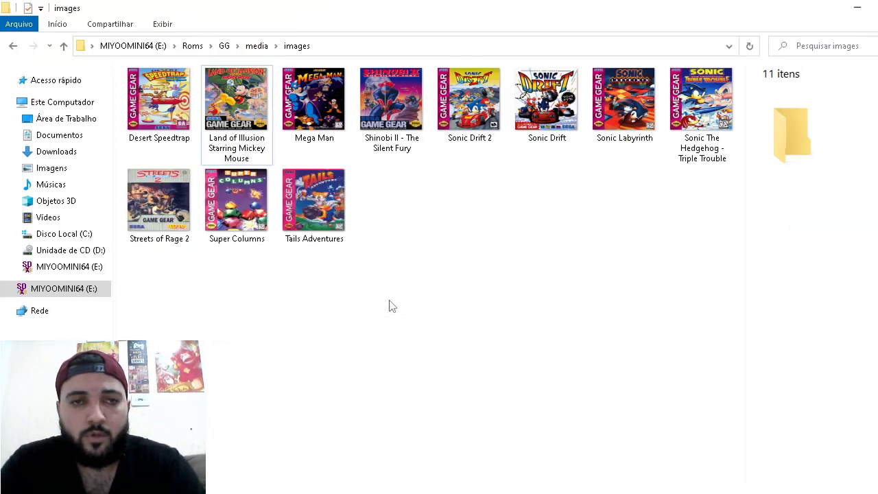
- Open the covers miyoo mini folder from Downloads in a new File Explorer window
key(super+e)
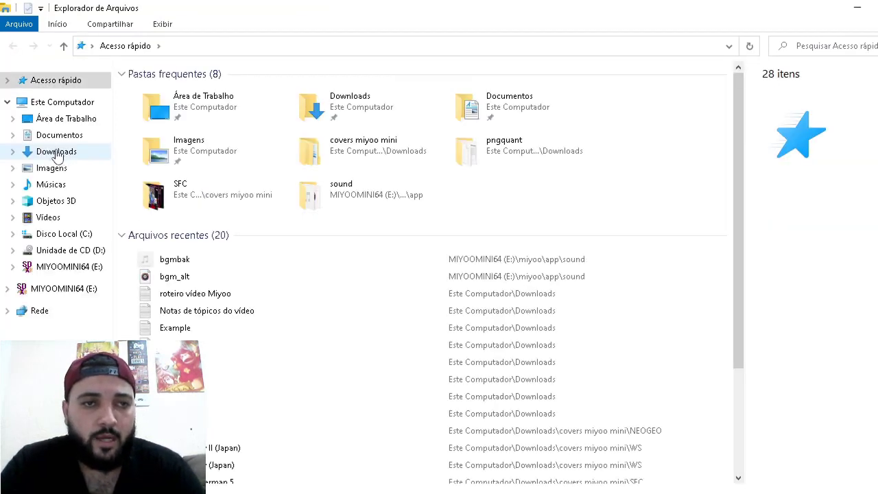
click(57, 152)
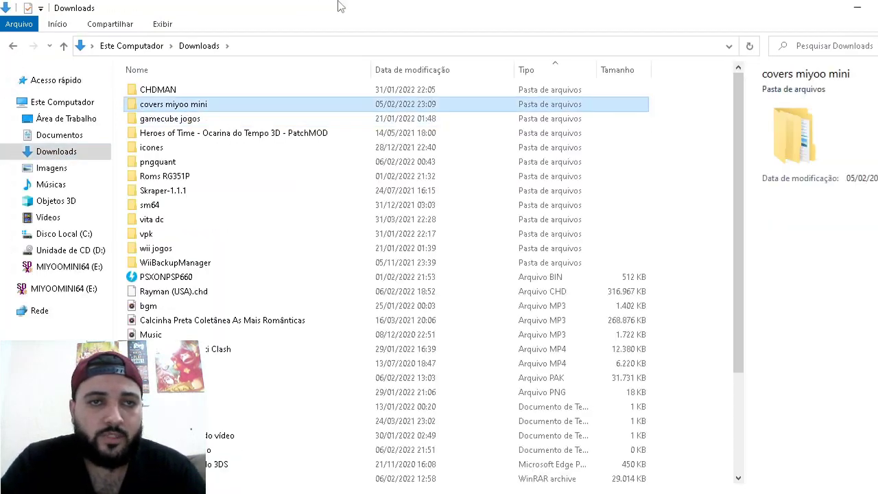
key(Return)
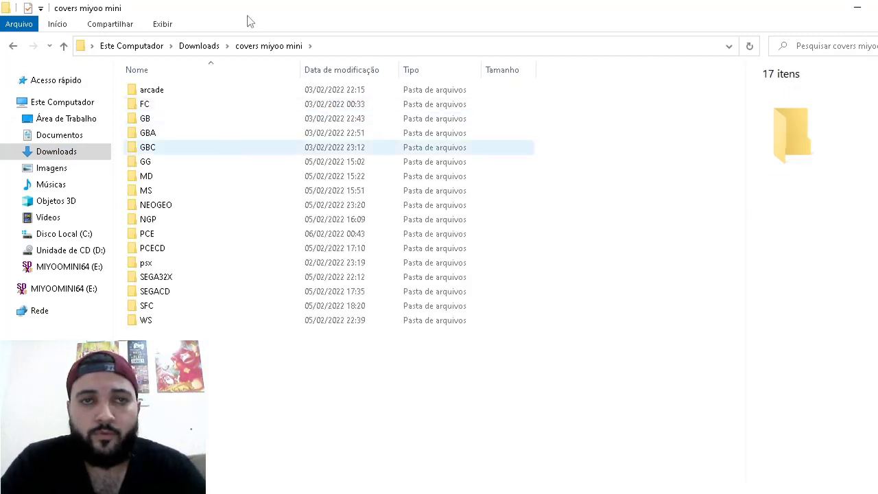
- Open the GG folder inside covers miyoo mini and delete all the cover images it contains
key(g)
key(g)
key(g)
key(g)
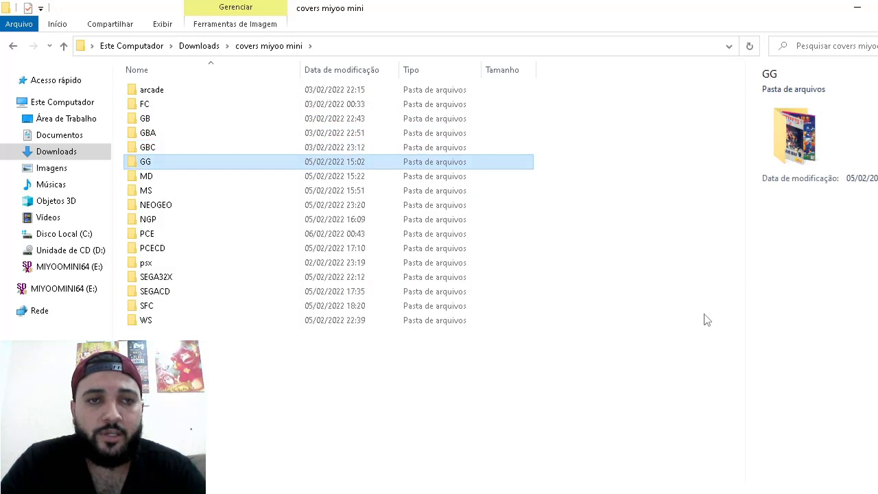
key(Return)
key(ctrl+a)
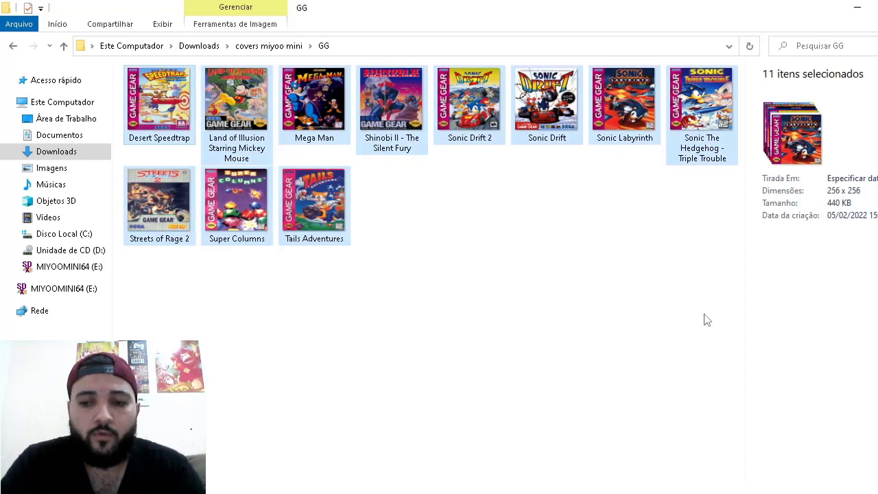
key(Delete)
- Transfer all the scraped covers from the media\images folder into the GG folder of covers miyoo mini
key(alt+Tab)
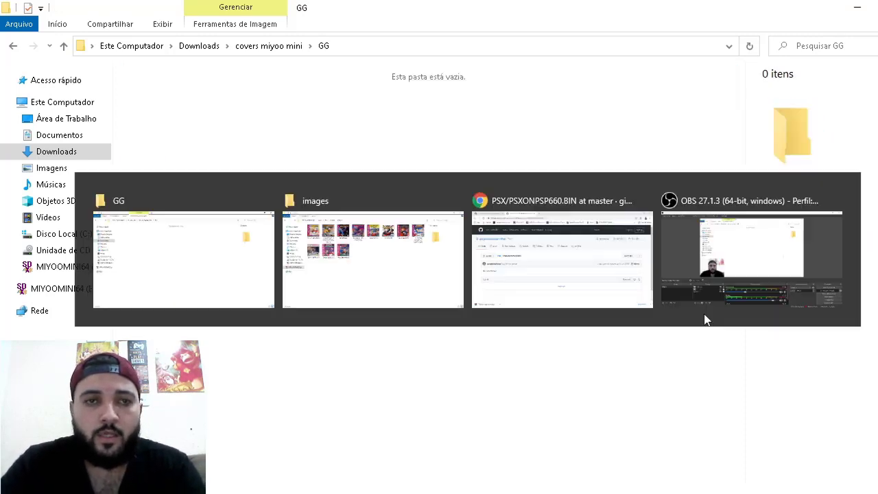
key(ctrl+a)
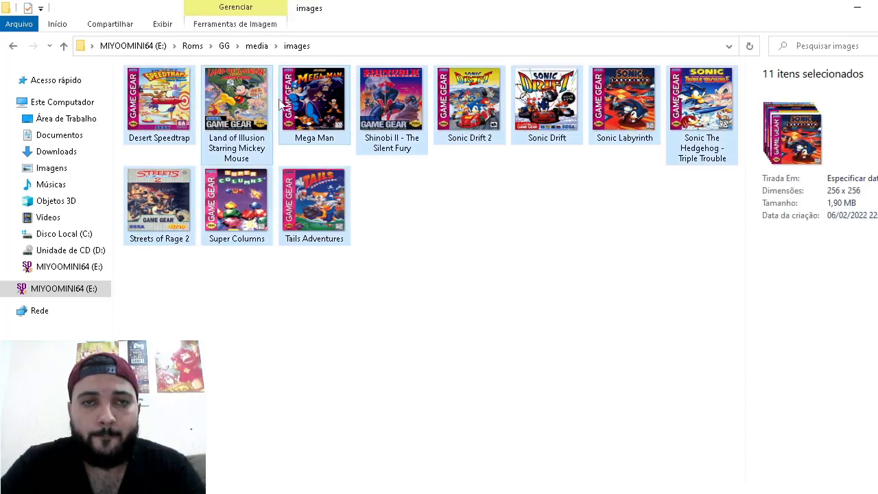
drag(321, 121, 323, 145)
key(alt+Tab)
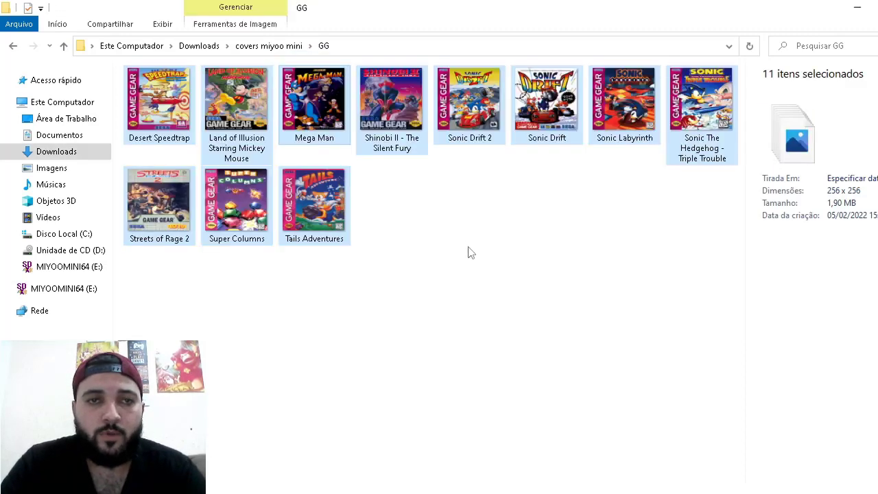
- Return to the covers miyoo mini folder and reopen its GG folder to check the cover images
key(BackSpace)
key(Down)
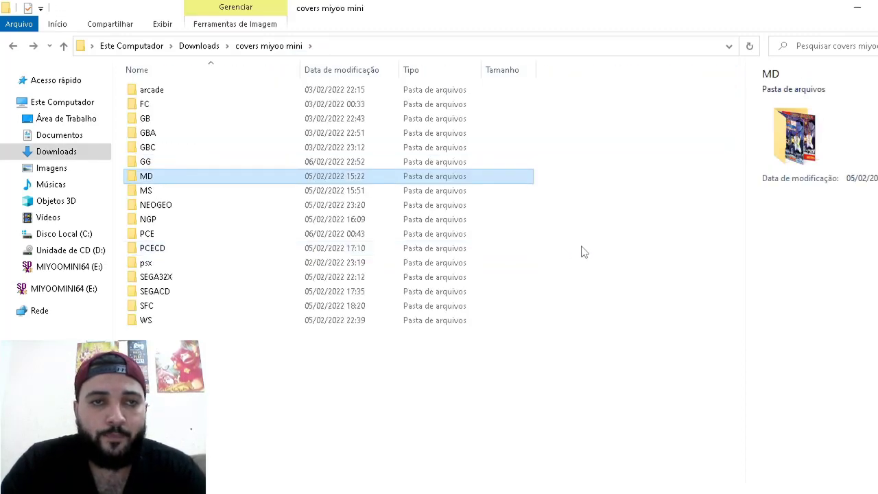
key(Up)
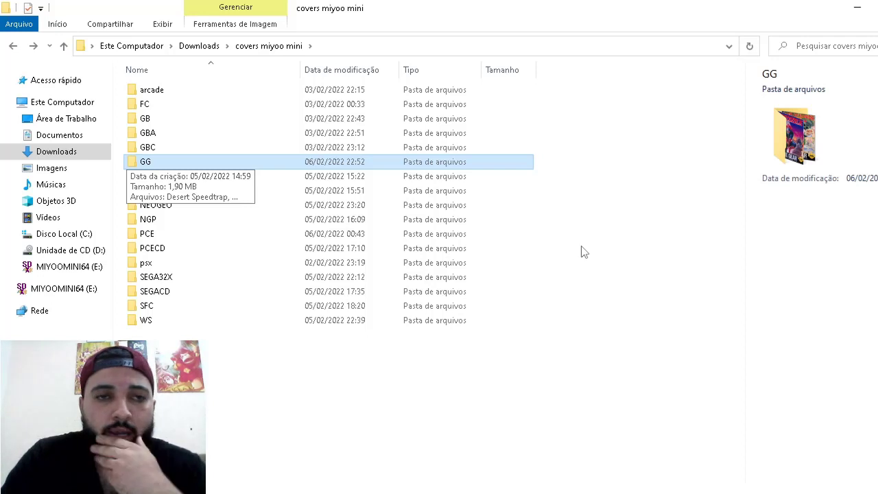
key(Return)
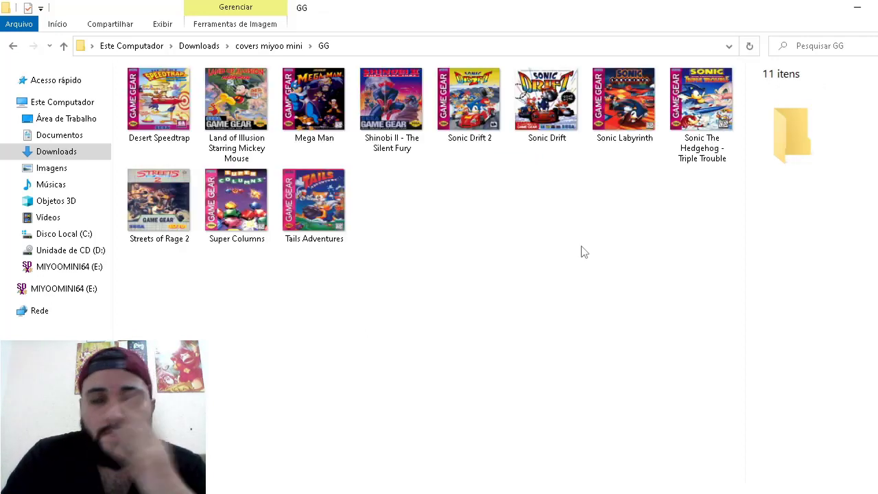
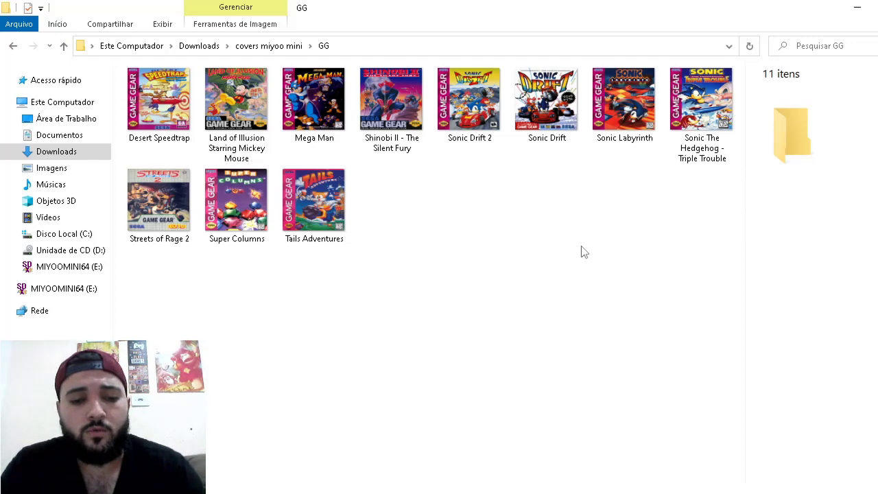
- Open the pngquant folder from Downloads in a new window and place all the GG cover images in it
key(super+e)
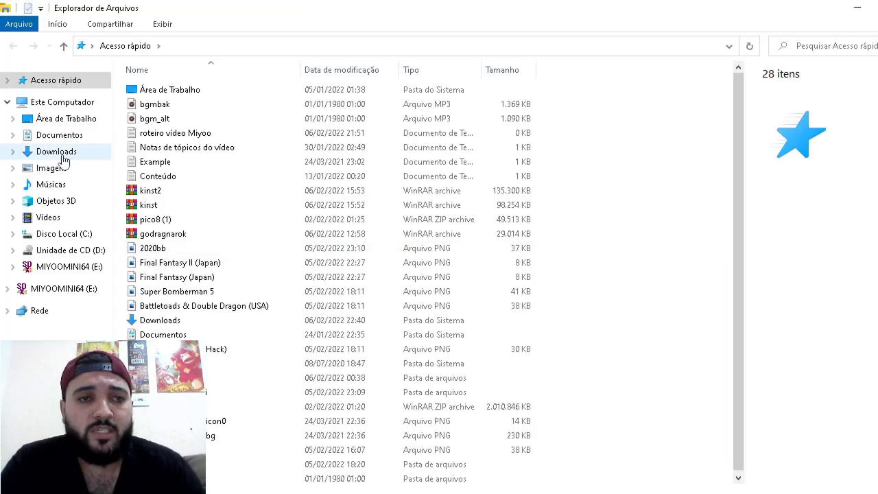
click(62, 157)
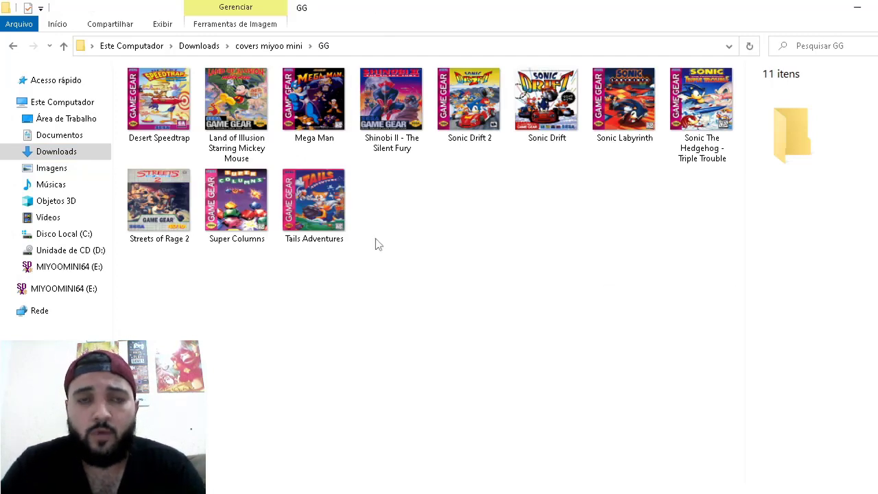
key(ctrl+a)
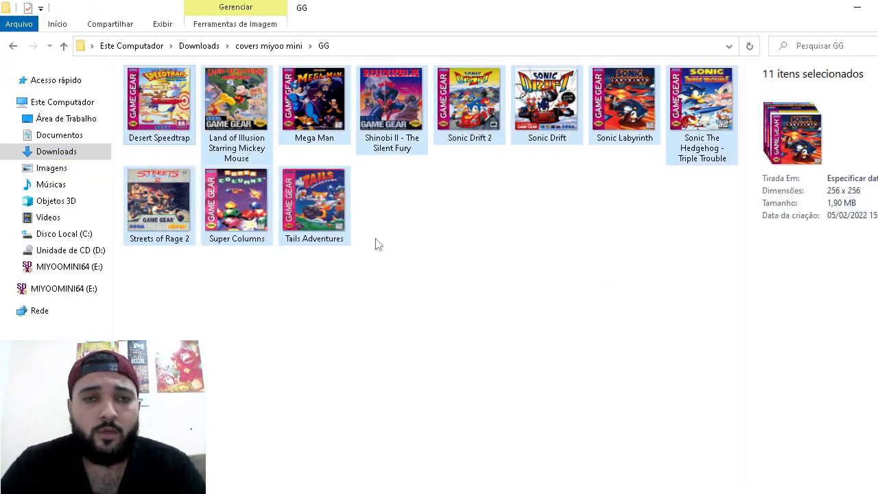
key(alt+Tab)
drag(328, 145, 302, 283)
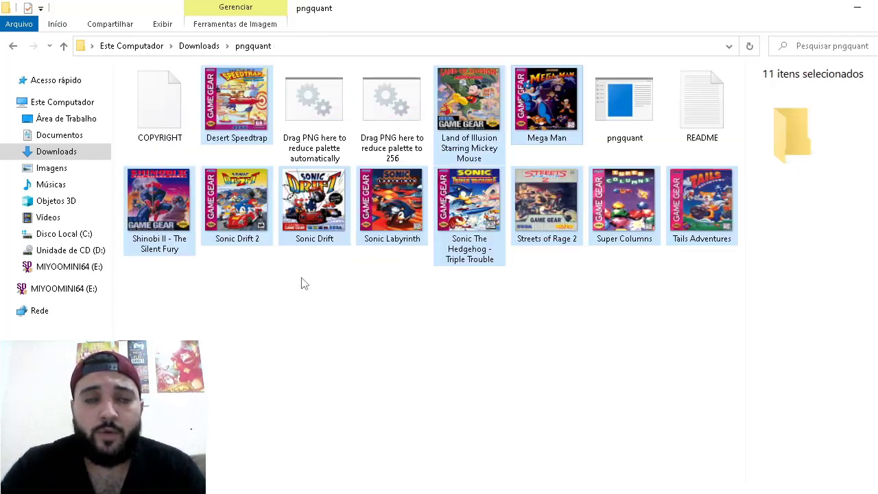
- Open a Command Prompt directly in the pngquant folder by running cmd from there
click(318, 48)
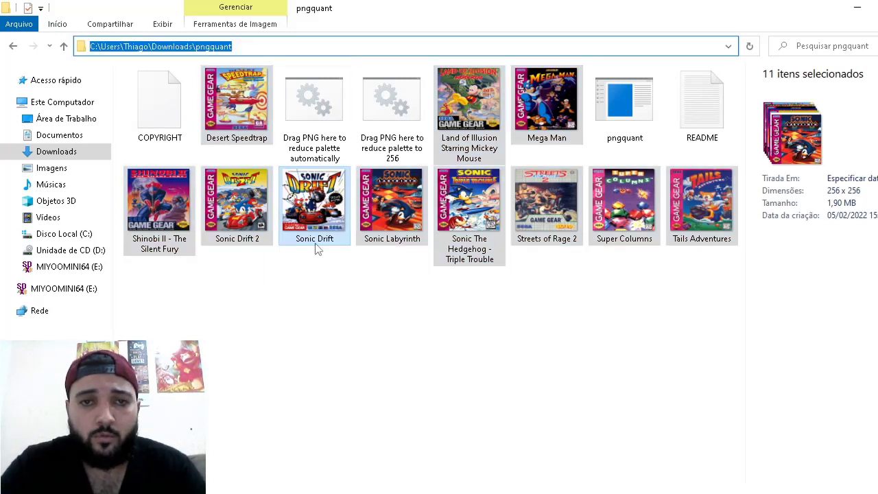
click(313, 240)
click(306, 46)
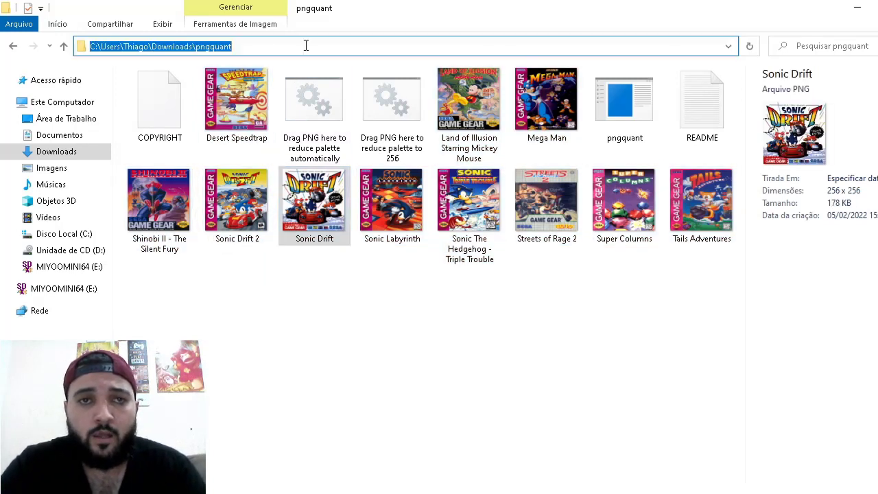
text(cmd)
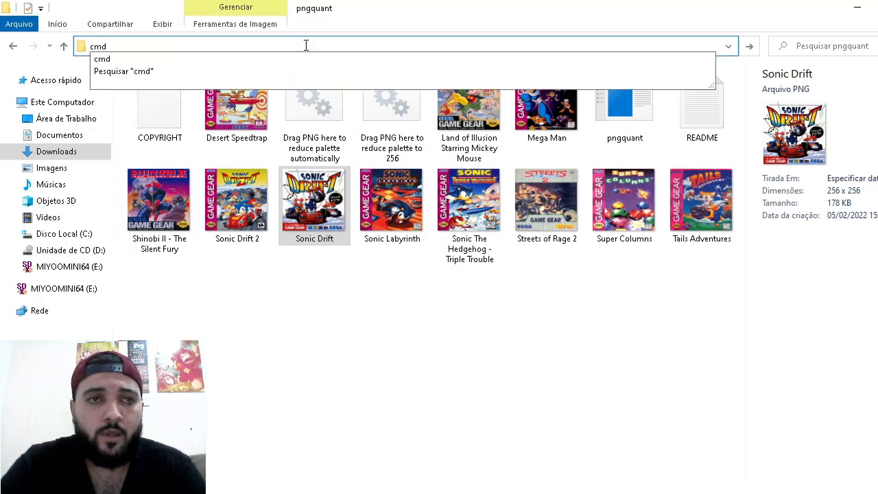
key(Return)
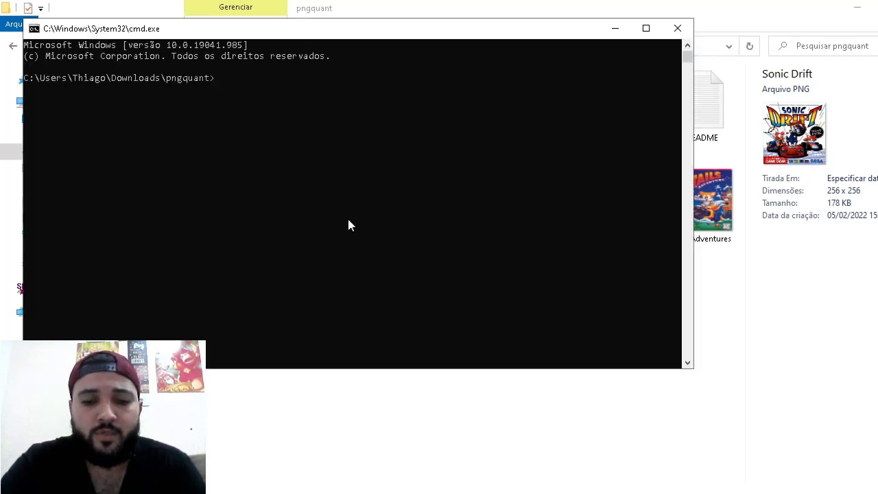
- Run pngquant *.png to compress every cover in the folder, and close the Command Prompt
text(png)
key(Tab)
key(BackSpace)
key(BackSpace)
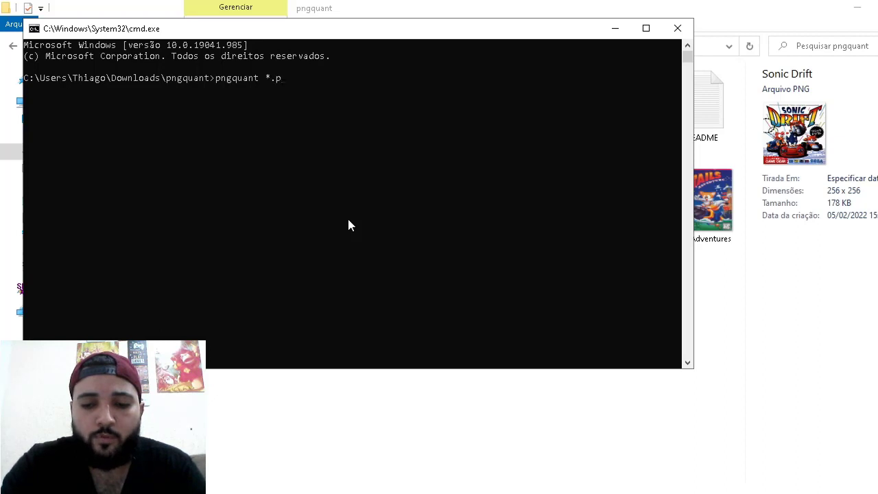
key(Return)
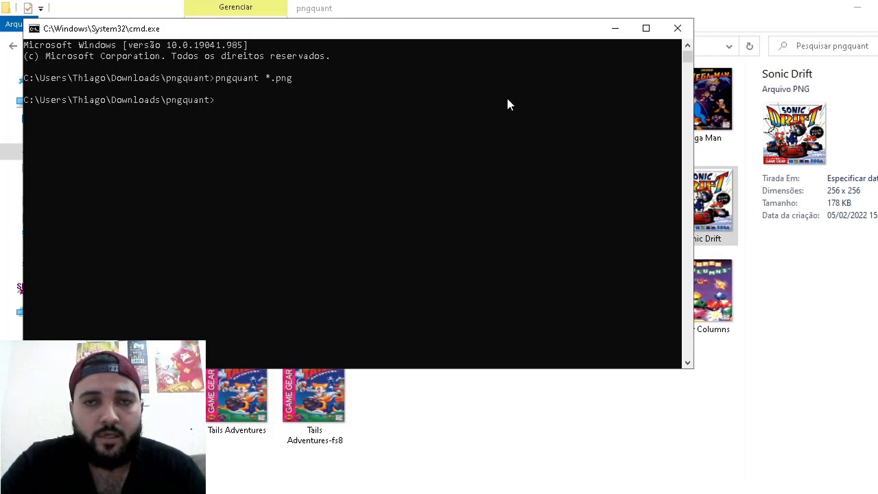
click(677, 29)
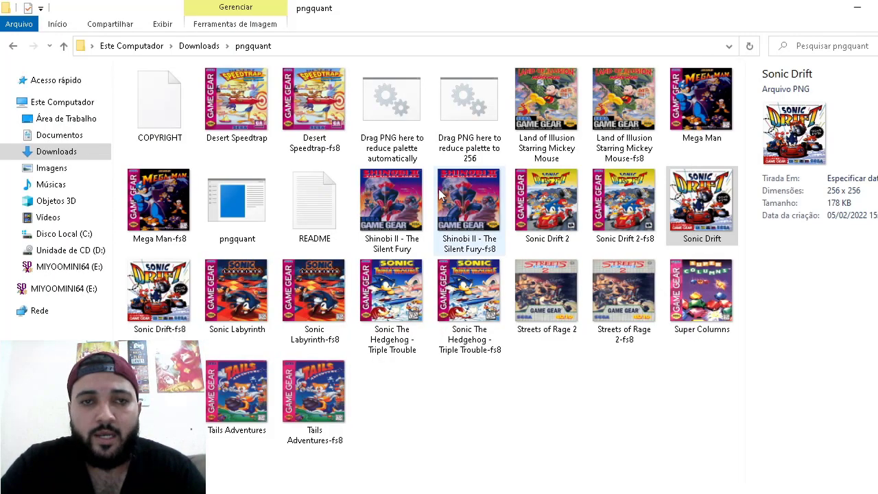
- Delete the uncompressed Desert Speedtrap, Land of Illusion Starring Mickey Mouse and Mega Man covers, keeping their -fs8 versions
click(253, 137)
key(Delete)
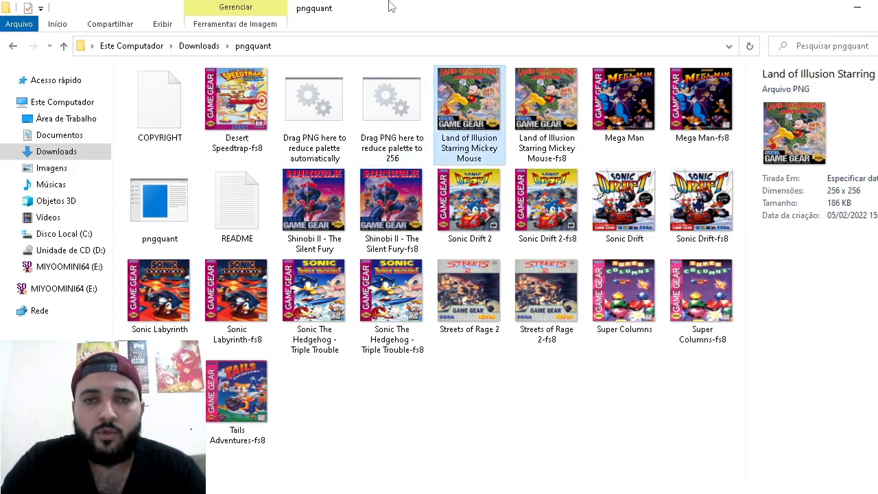
key(Delete)
key(Left)
key(Right)
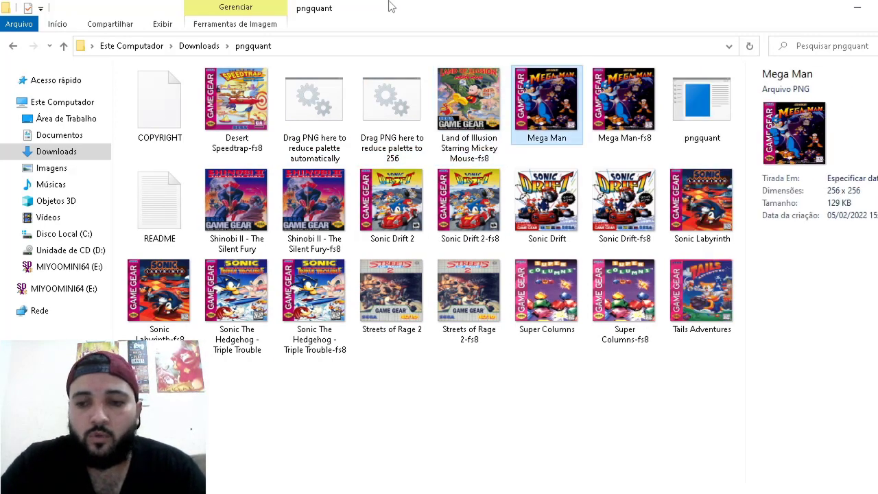
key(Delete)
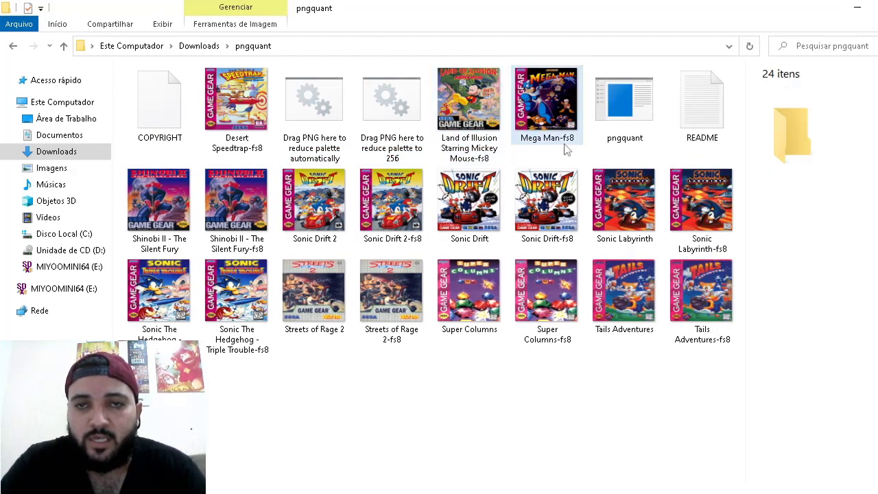
- Delete the uncompressed Shinobi II - The Silent Fury and Sonic Drift 2 covers, keeping their -fs8 versions
click(168, 244)
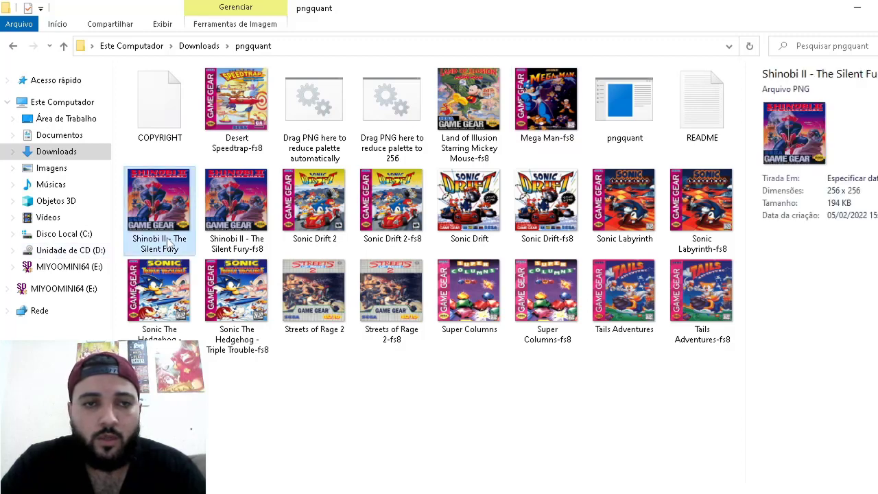
key(Delete)
key(Right)
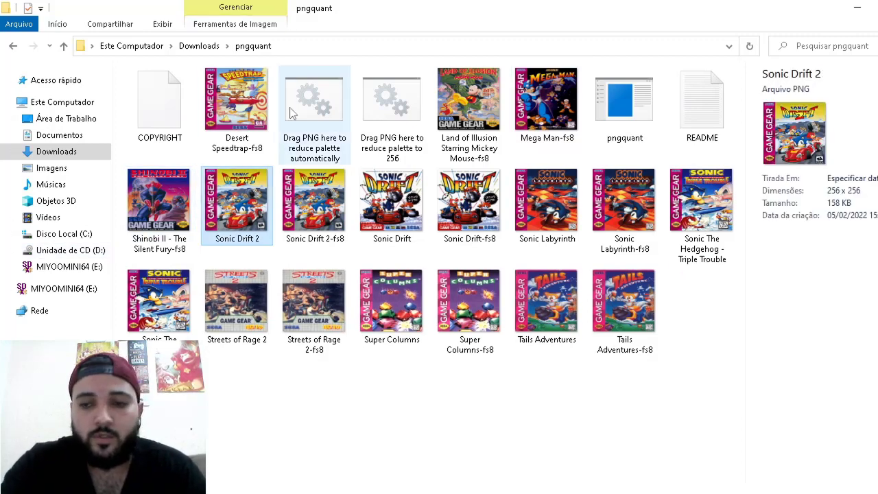
key(Delete)
- View Sonic Drift and Sonic Drift-fs8 in the photo viewer to compare their image quality, and close the viewer
key(Right)
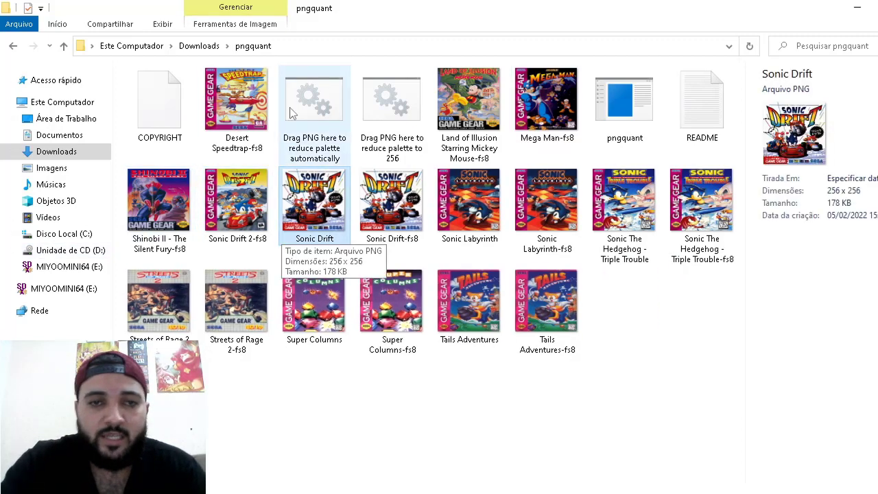
double_click(313, 204)
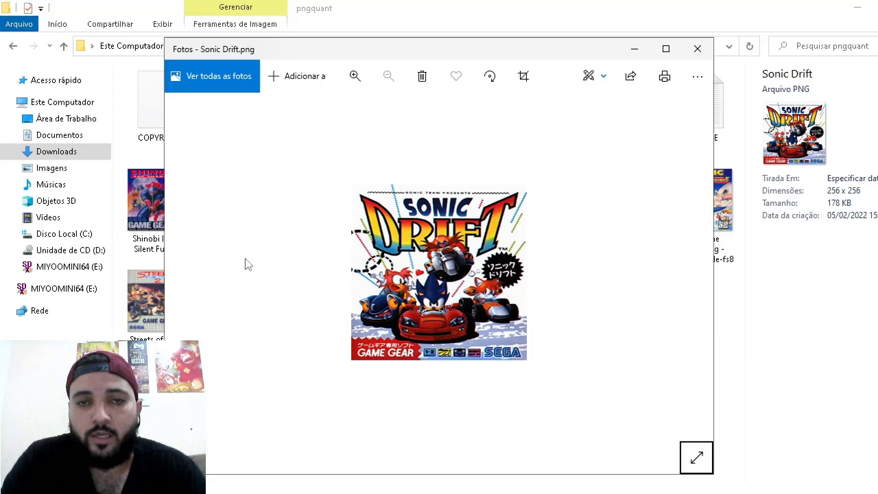
key(Right)
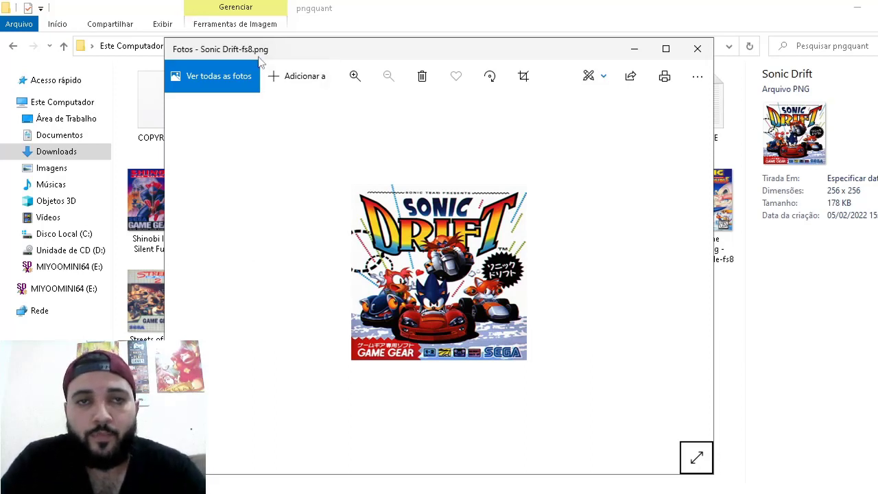
key(Left)
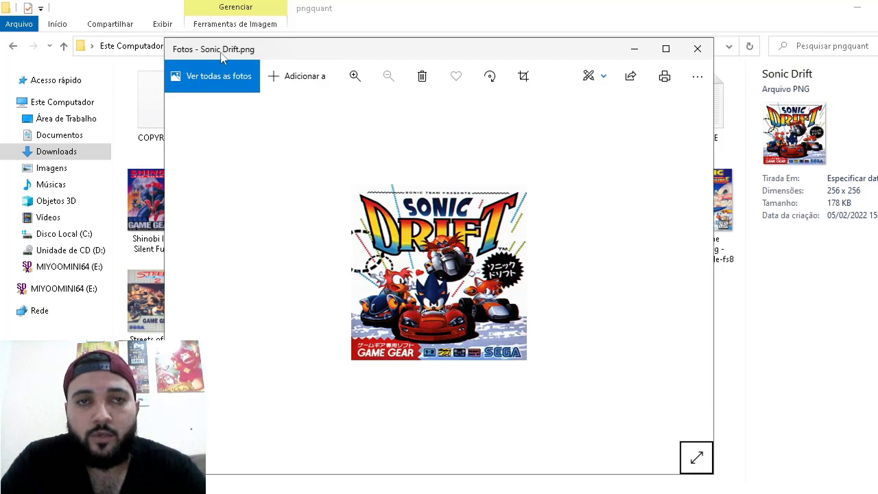
key(Right)
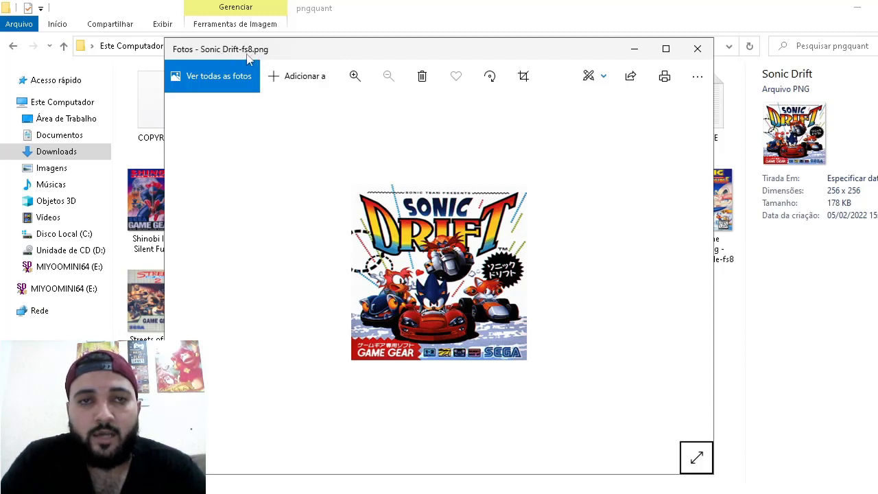
click(698, 49)
- Compare the file sizes of the Sonic Drift and Sonic Drift-fs8 covers in the file details
key(Left)
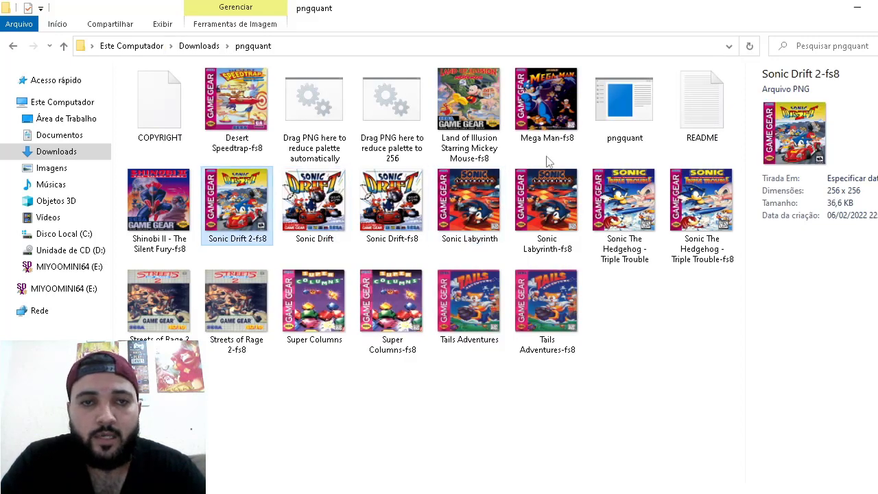
key(Right)
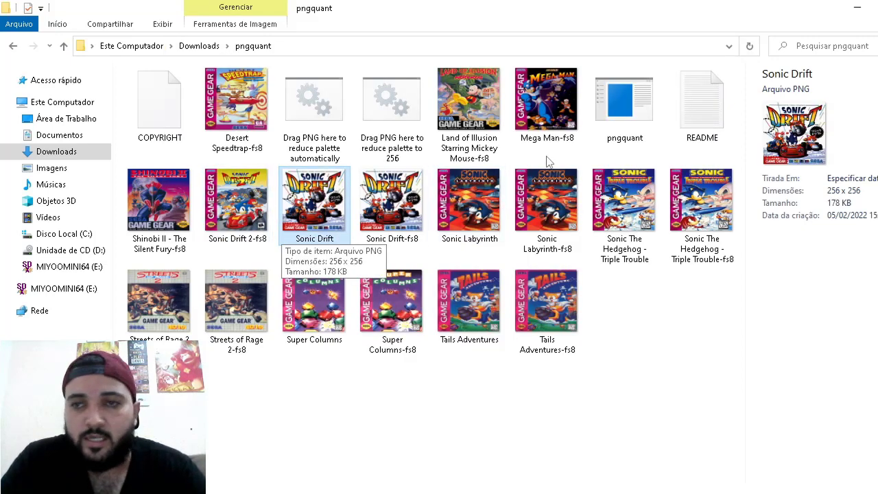
key(Right)
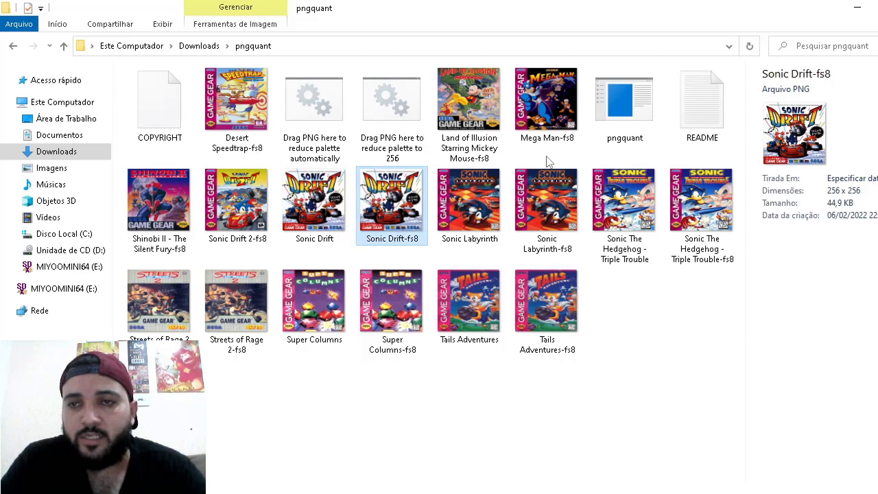
key(Left)
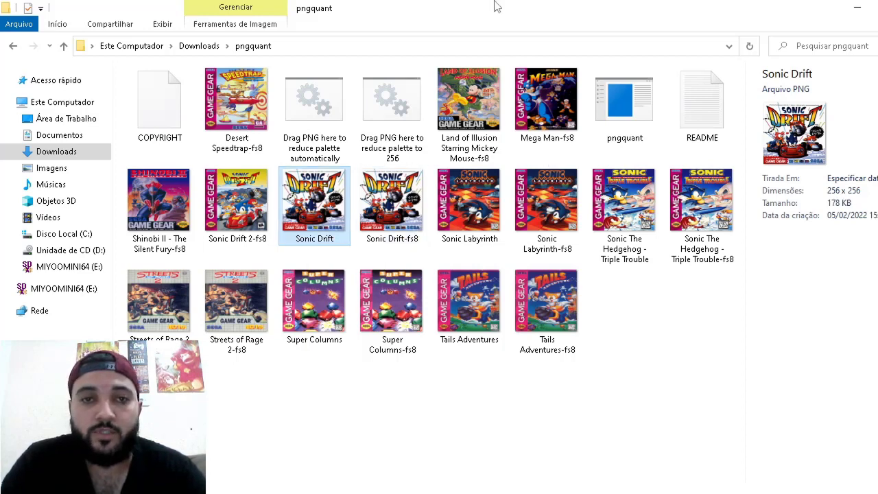
key(Right)
key(Left)
key(Right)
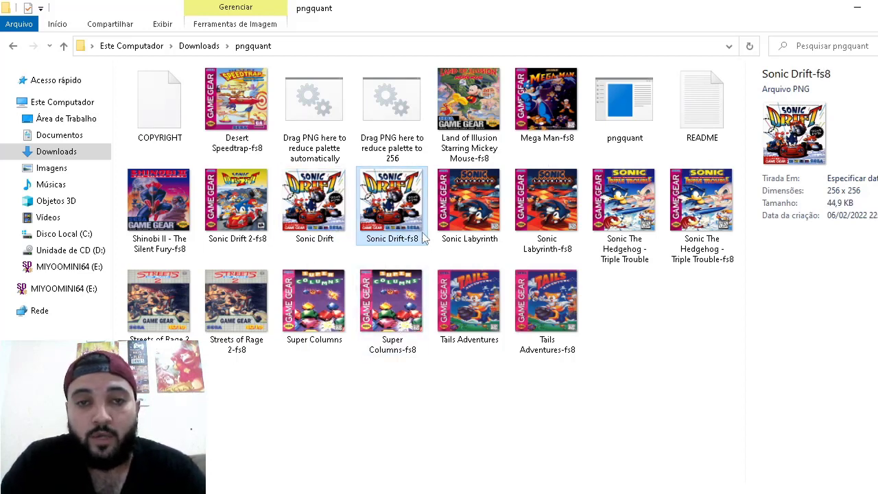
- Delete the uncompressed Sonic Drift, Sonic Labyrinth, Sonic The Hedgehog - Triple Trouble and Streets of Rage 2 covers
click(302, 237)
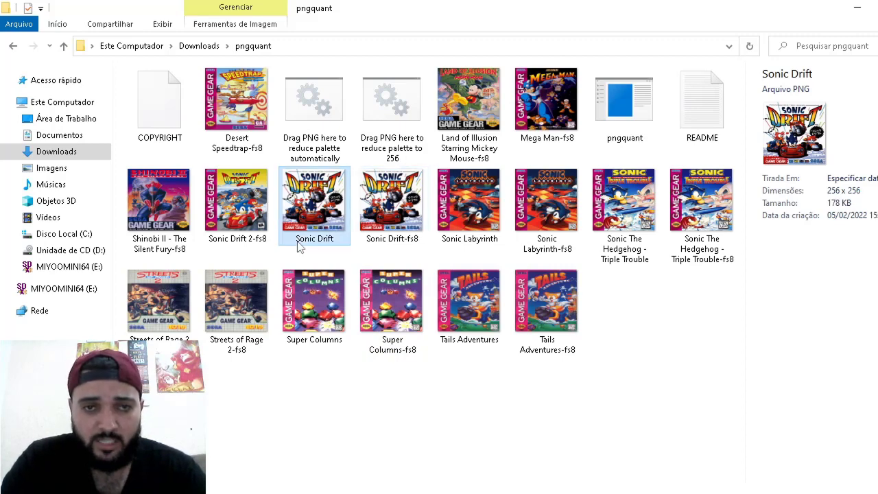
key(Delete)
key(Right)
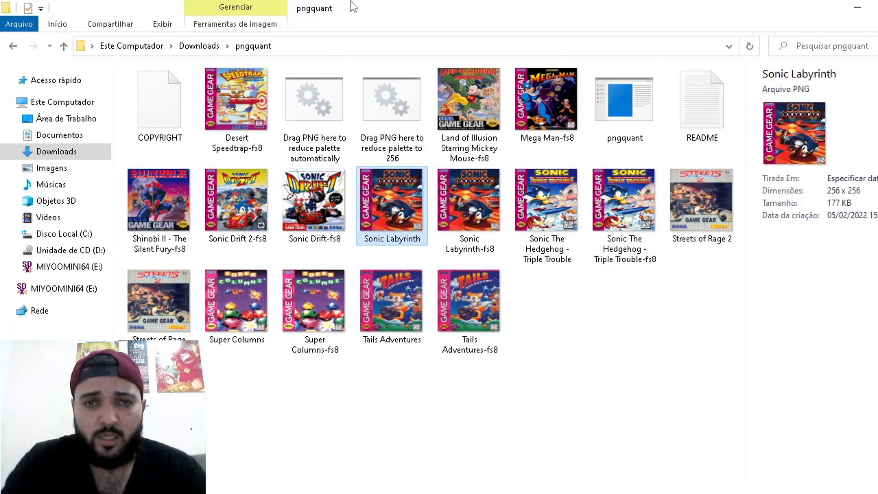
key(Delete)
key(Right)
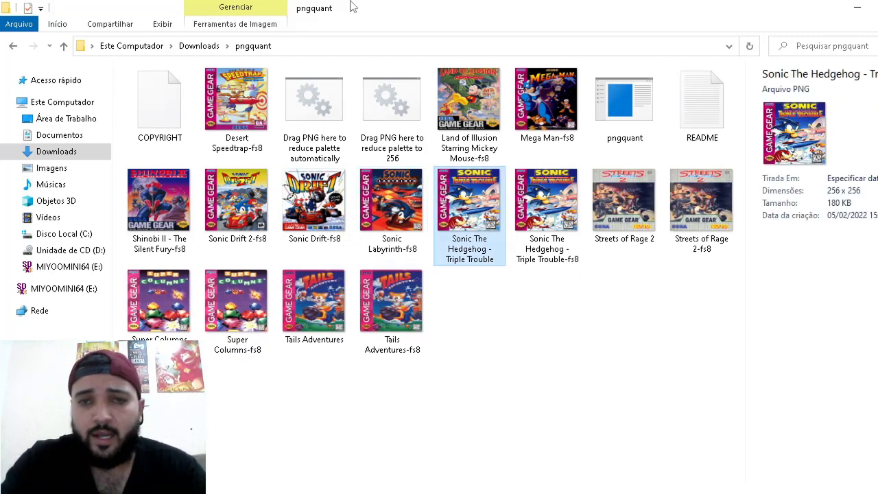
key(Delete)
key(Right)
key(Delete)
- Delete the uncompressed Super Columns and Tails Adventures covers, keeping their -fs8 versions
key(Right)
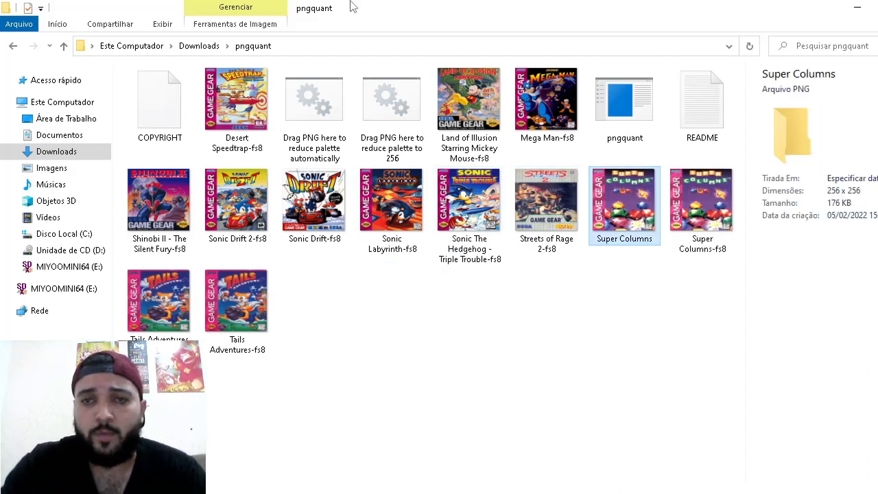
key(Delete)
key(Right)
key(Right)
key(Right)
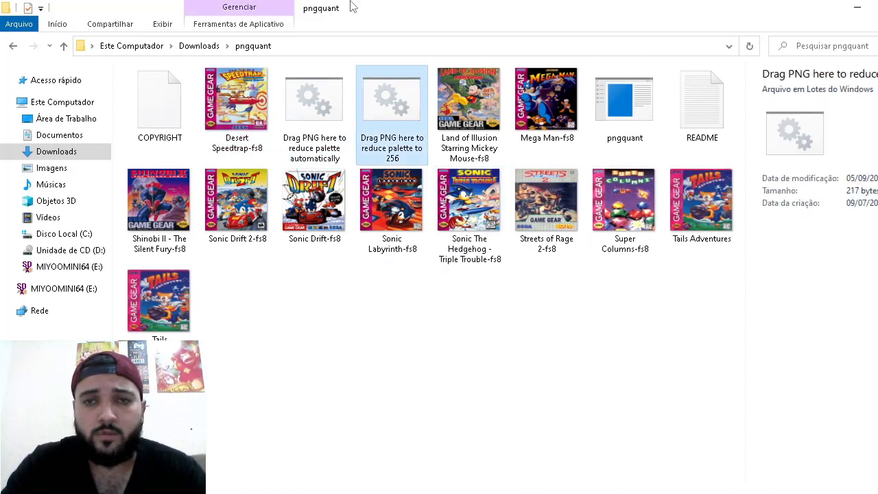
key(Right)
key(Down)
key(Right)
key(Right)
key(Right)
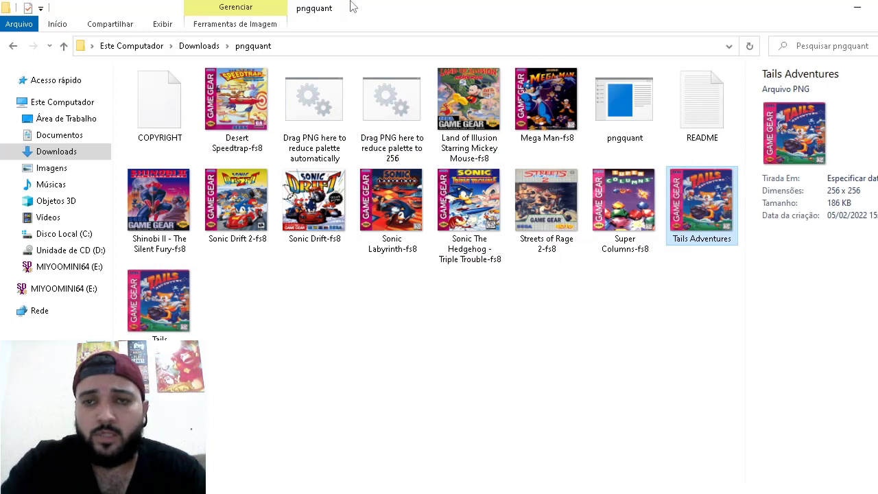
key(Delete)
- Rename Desert Speedtrap-fs8 as Desert Speedtrap by removing the -fs8 suffix
key(Left)
key(Up)
key(Left)
key(Left)
key(Left)
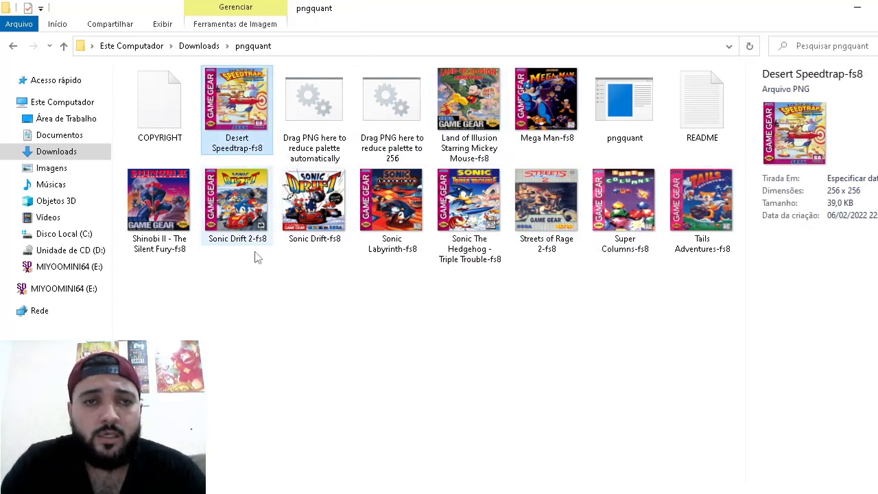
key(F2)
key(End)
key(BackSpace)
key(BackSpace)
key(BackSpace)
key(BackSpace)
key(Return)
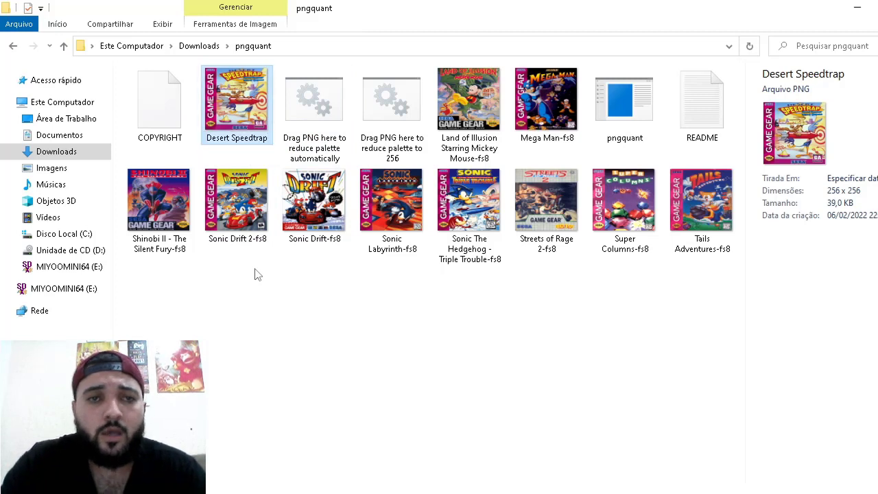
- Rename Land of Illusion Starring Mickey Mouse-fs8 as Land of Illusion Starring Mickey Mouse
key(Right)
key(Right)
key(Right)
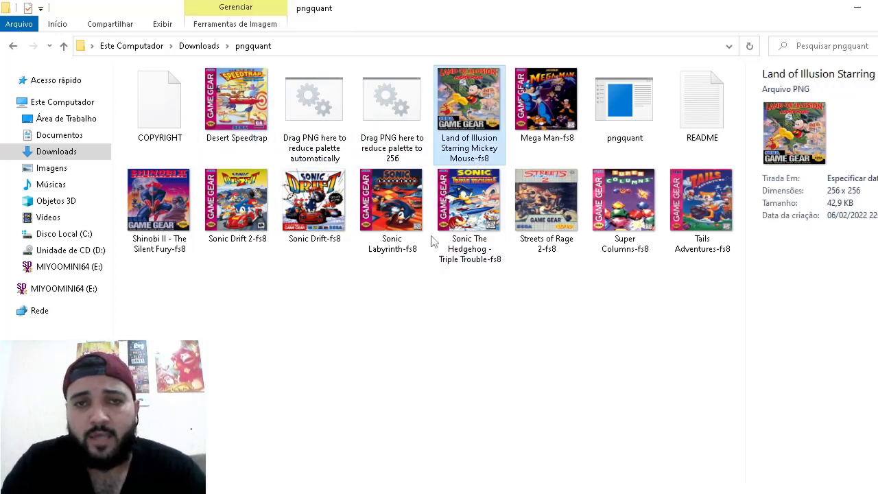
key(F2)
key(End)
key(BackSpace)
key(BackSpace)
key(BackSpace)
key(BackSpace)
key(Return)
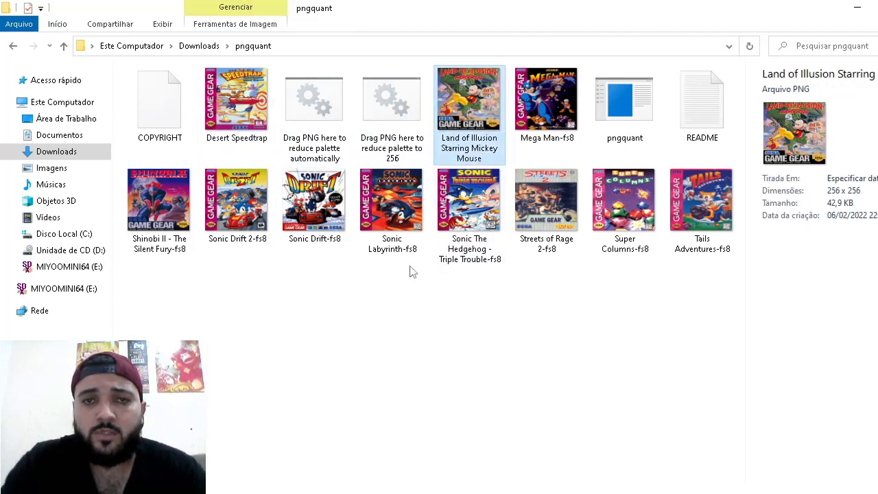
- Remove the -fs8 suffix from the Mega Man-fs8 cover so its name is Mega Man
key(Right)
key(F2)
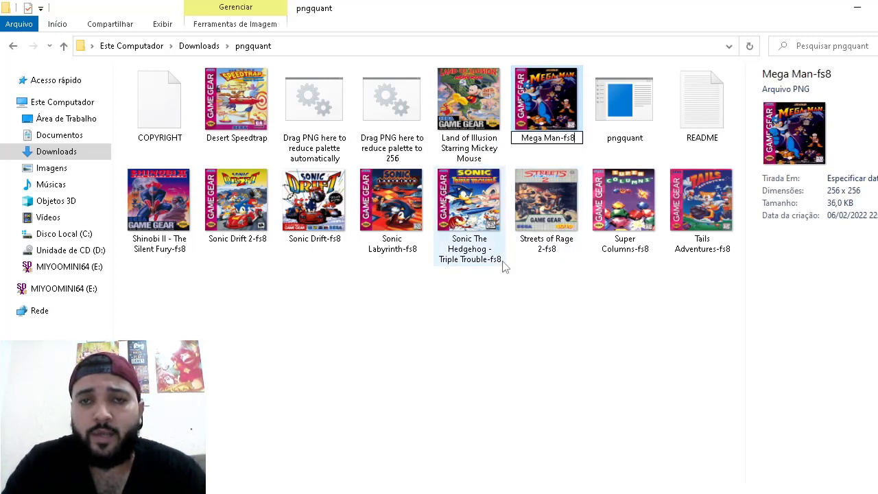
key(End)
key(BackSpace)
key(BackSpace)
key(BackSpace)
key(BackSpace)
key(Return)
- Rename Shinobi II - The Silent Fury-fs8 as Shinobi II - The Silent Fury
key(Right)
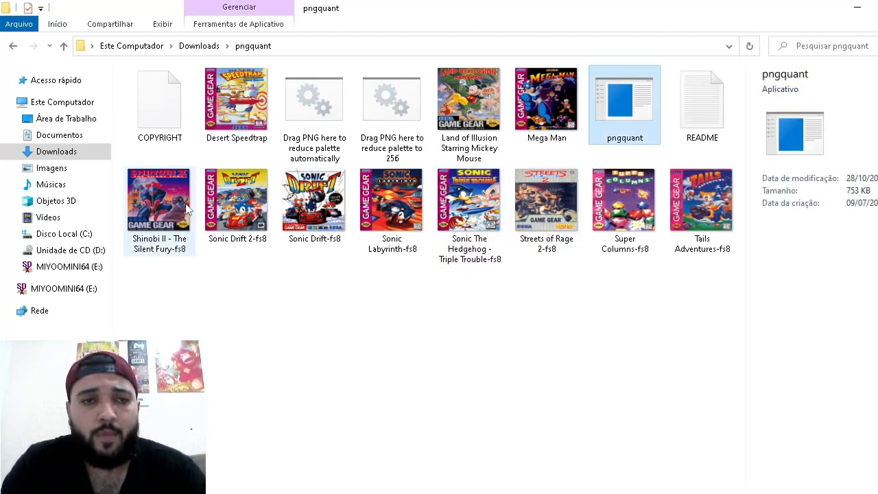
click(165, 238)
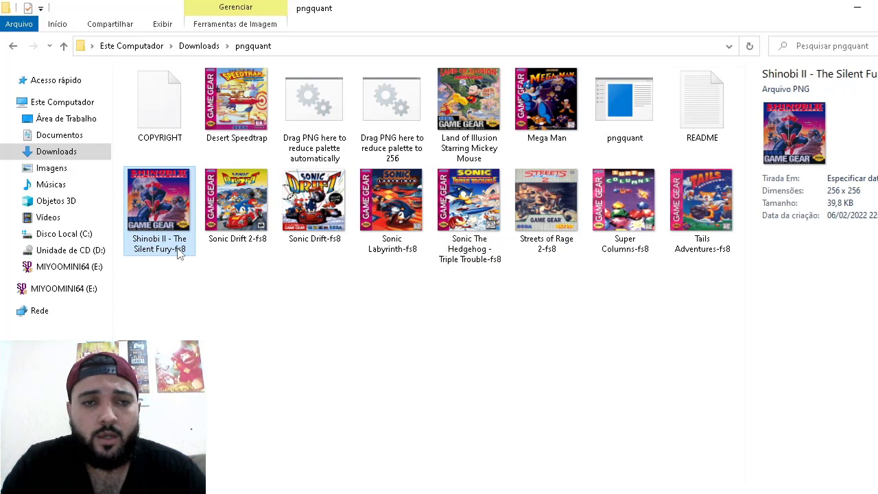
key(F2)
key(End)
key(BackSpace)
key(BackSpace)
key(BackSpace)
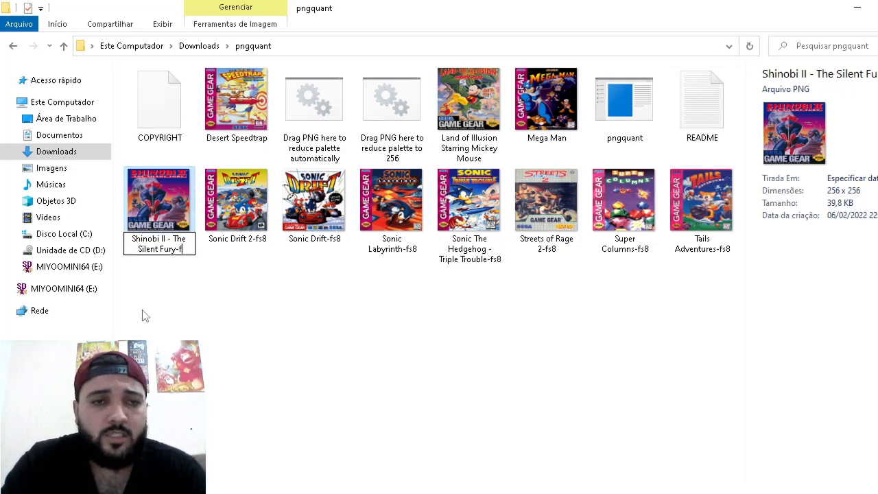
key(Return)
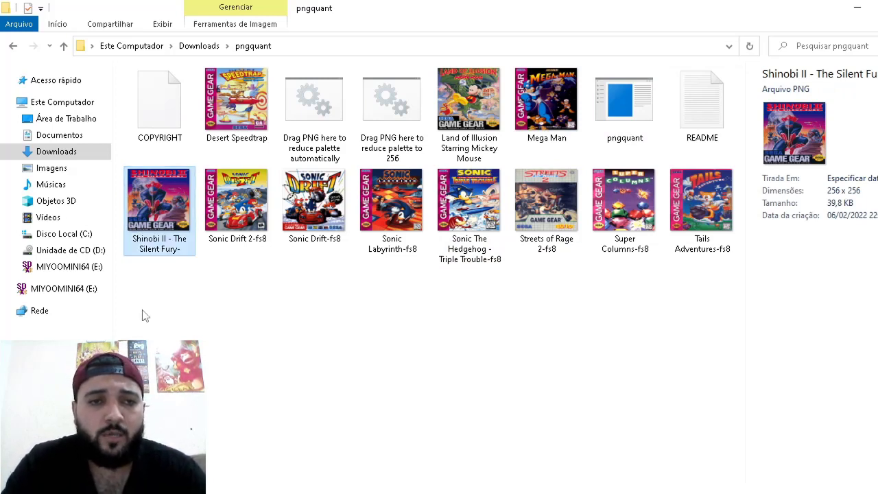
click(172, 251)
key(End)
key(BackSpace)
key(Return)
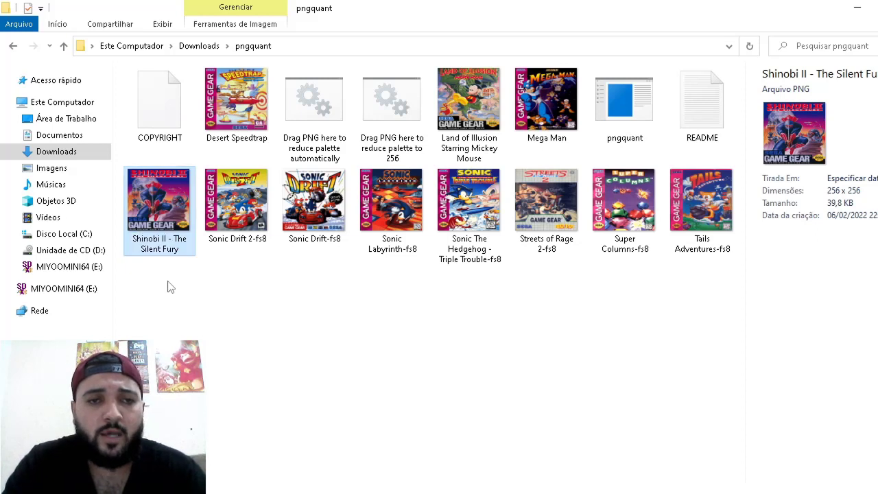
- Remove the -fs8 suffix from the Sonic Drift 2-fs8 cover so its name is Sonic Drift 2
click(259, 237)
click(260, 240)
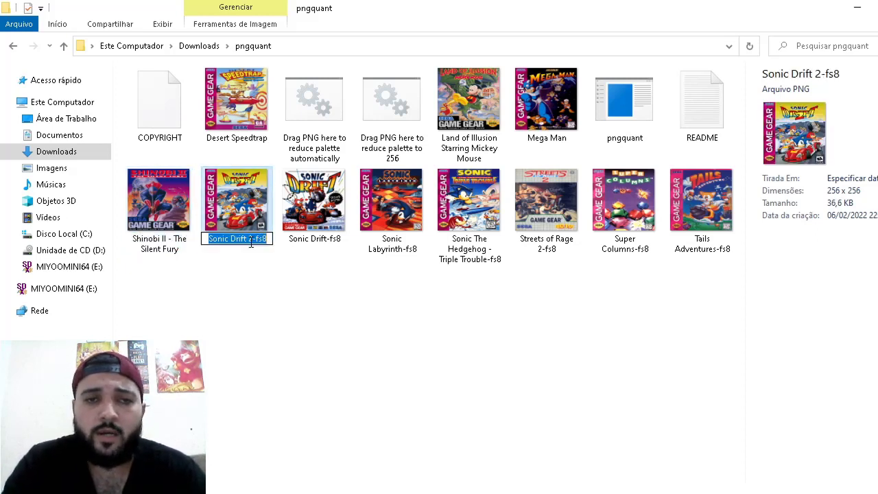
key(End)
key(BackSpace)
key(BackSpace)
key(BackSpace)
key(BackSpace)
key(Return)
- Rename Sonic Drift-fs8 as Sonic Drift by removing the -fs8 suffix
key(Right)
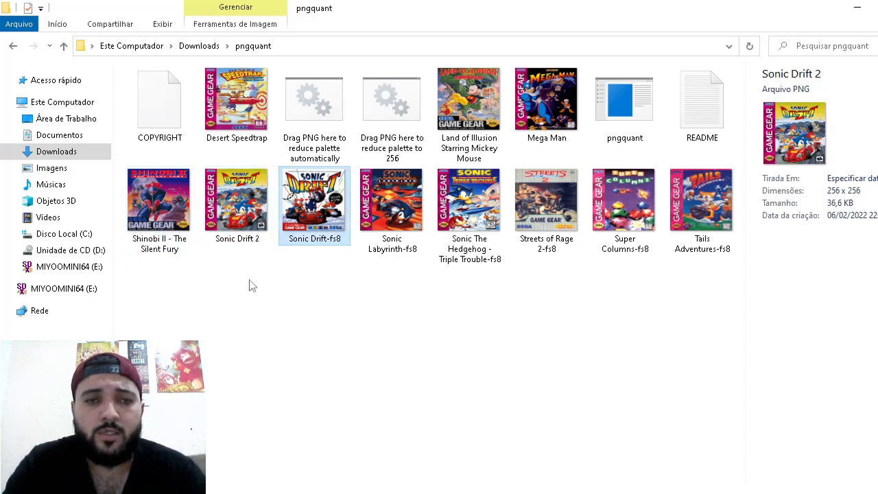
key(F2)
key(End)
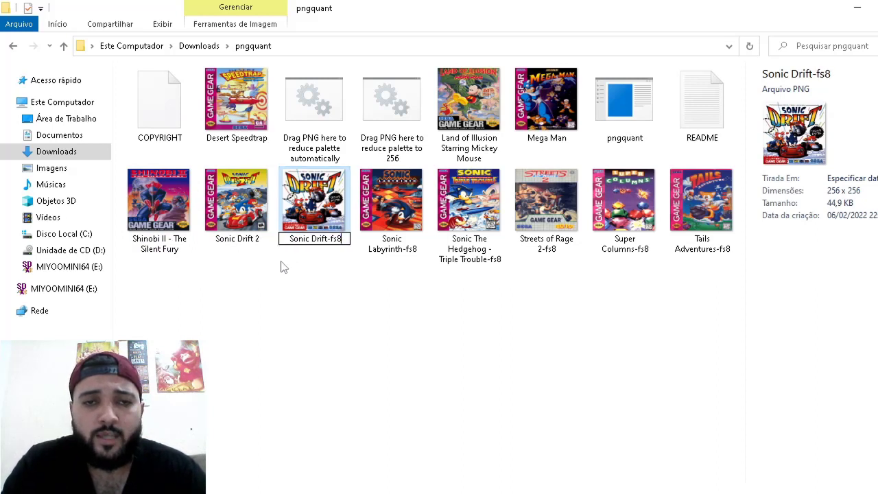
key(BackSpace)
key(BackSpace)
key(BackSpace)
key(BackSpace)
key(Return)
- Remove the -fs8 suffix from the Sonic Labyrinth-fs8 cover so its name is Sonic Labyrinth
click(366, 248)
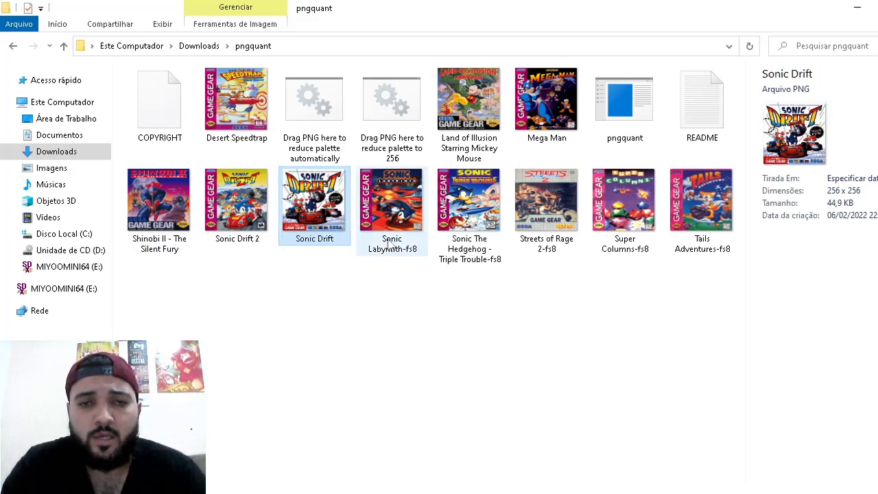
click(406, 250)
key(End)
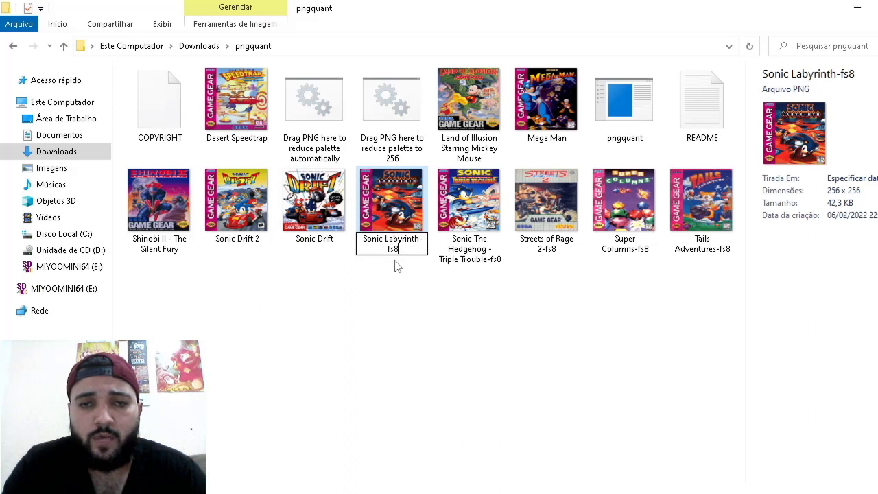
key(BackSpace)
key(BackSpace)
key(BackSpace)
key(BackSpace)
- Rename Sonic The Hedgehog - Triple Trouble-fs8 as Sonic The Hedgehog - Triple Trouble
click(463, 255)
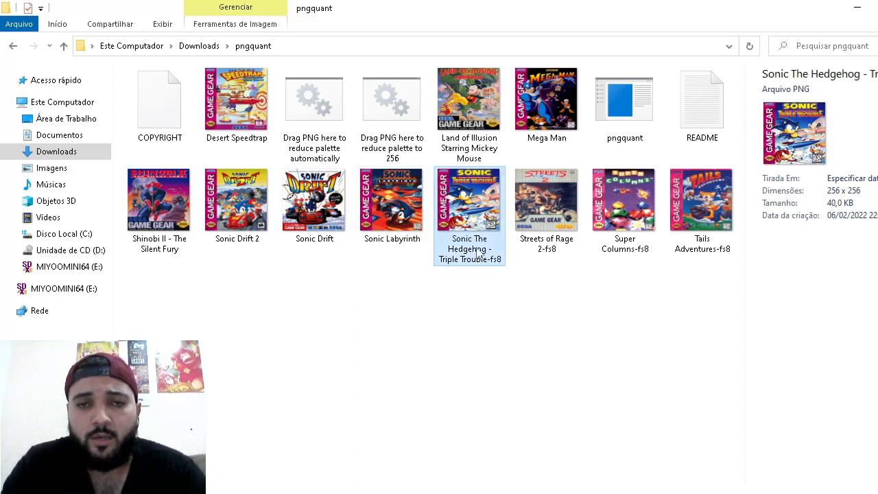
key(F2)
key(End)
key(BackSpace)
key(BackSpace)
key(BackSpace)
key(BackSpace)
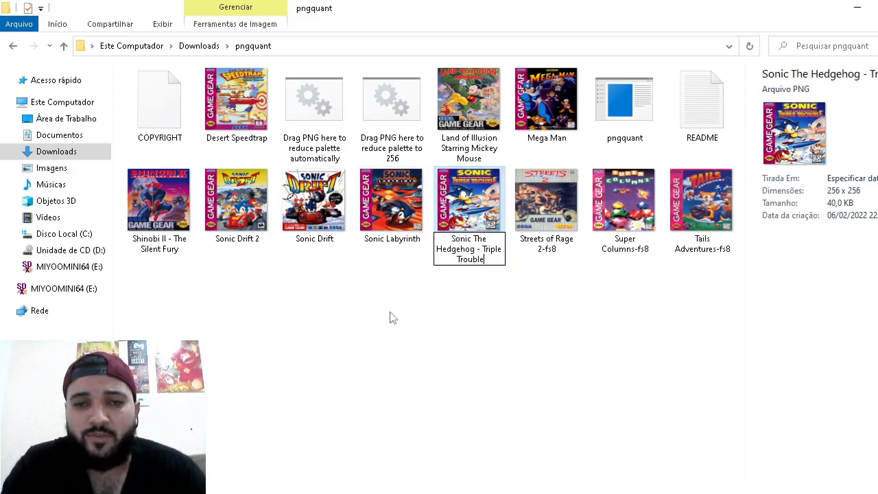
key(Return)
- Remove the -fs8 suffix from the Streets of Rage 2-fs8 cover so its name is Streets of Rage 2
key(Right)
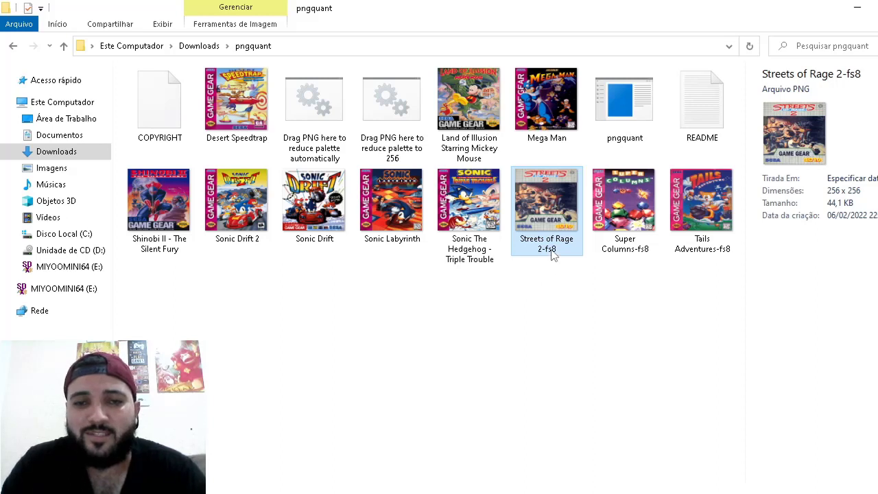
key(F2)
key(End)
key(BackSpace)
key(BackSpace)
key(BackSpace)
key(BackSpace)
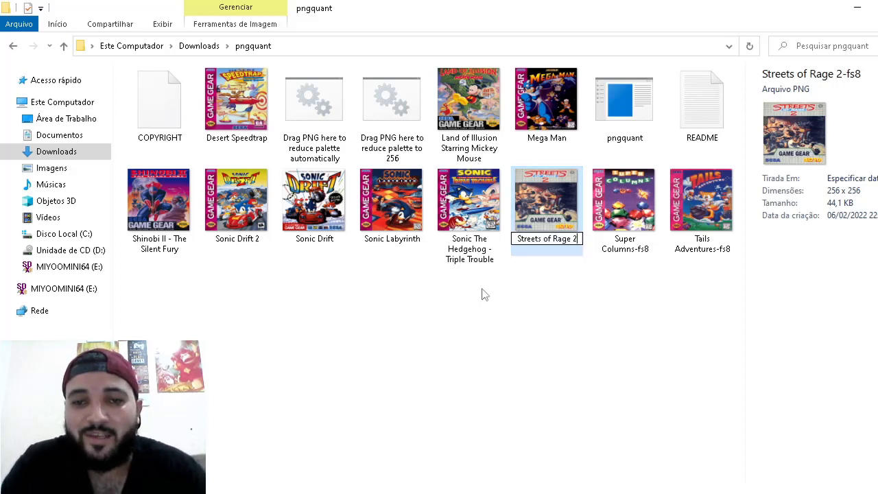
key(Return)
- Close the image preview and rename Super Columns-fs8 as Super Columns
key(Right)
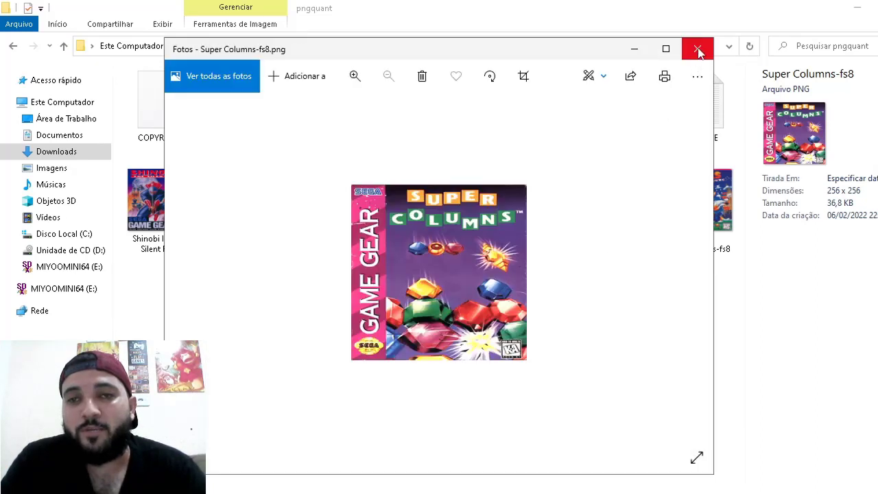
click(696, 47)
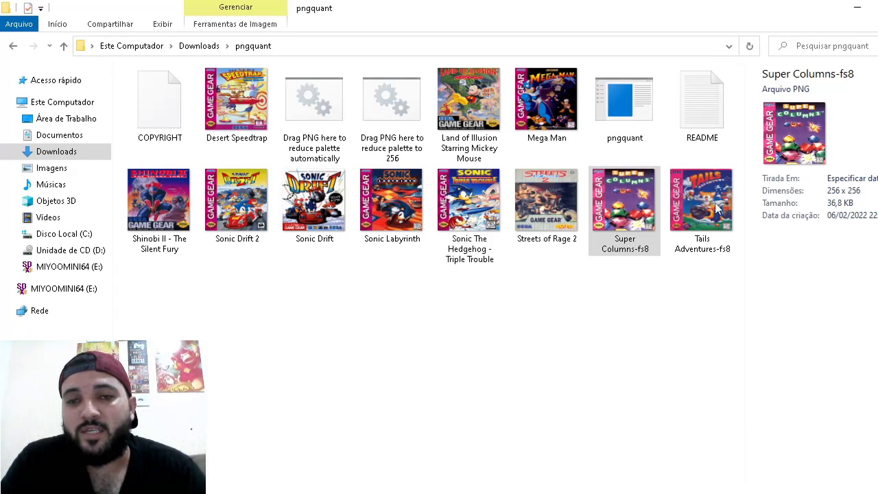
click(636, 251)
key(End)
key(BackSpace)
key(BackSpace)
key(BackSpace)
key(BackSpace)
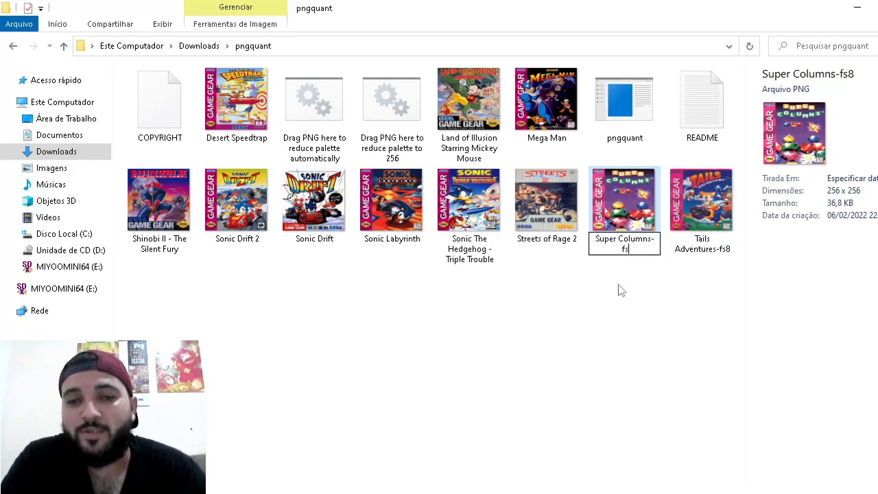
- Rename Tails Adventures-fs8 as Tails Adventures by removing the -fs8 suffix
click(709, 251)
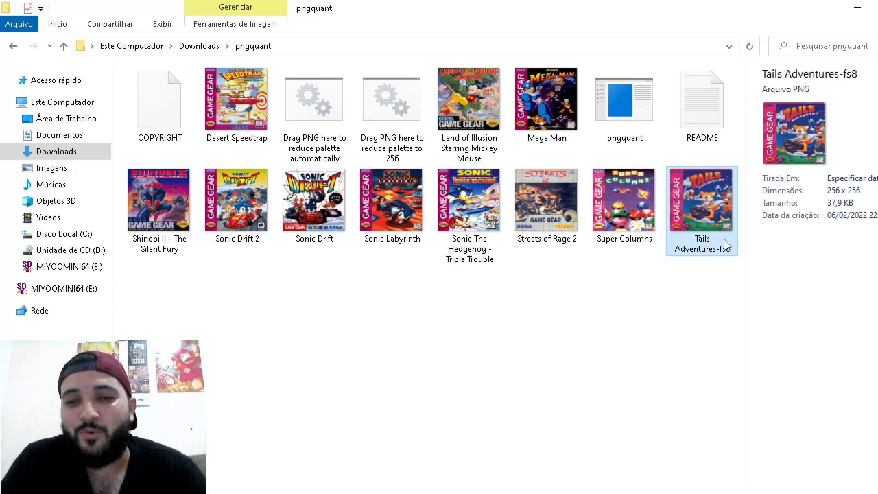
key(F2)
key(End)
key(BackSpace)
key(BackSpace)
key(BackSpace)
key(BackSpace)
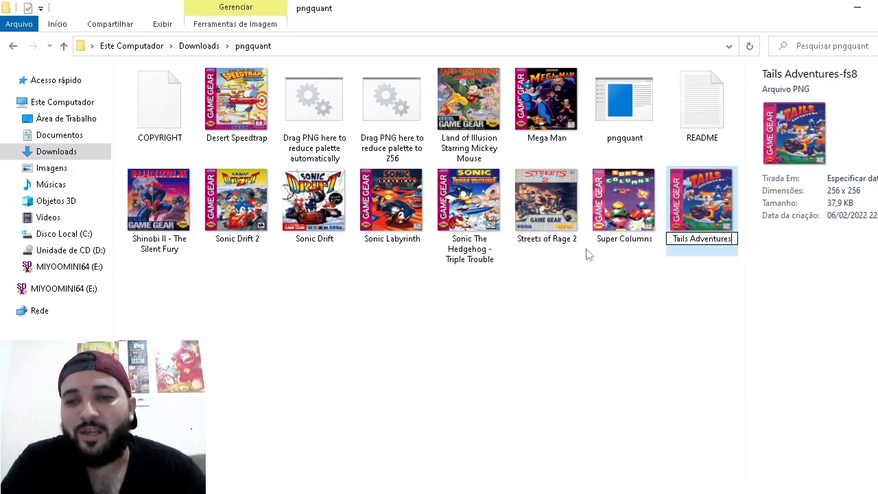
key(Return)
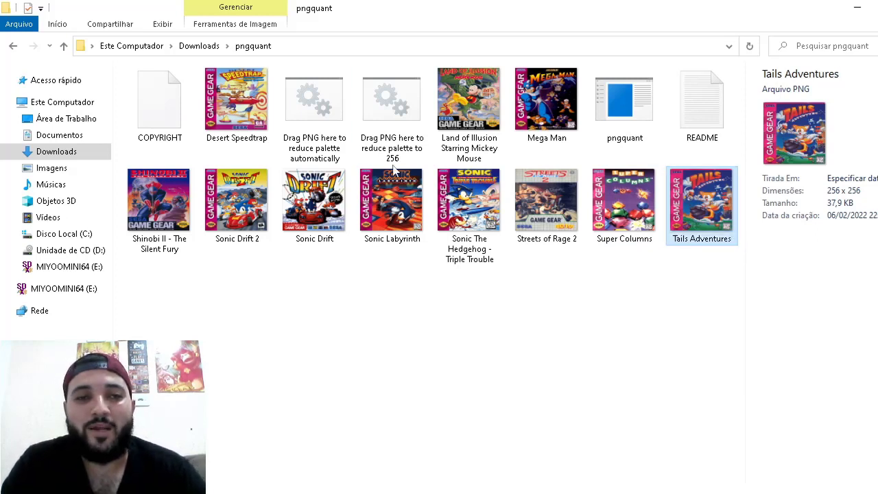
- Move all eleven renamed covers from the pngquant folder into the GG folder of covers miyoo mini
click(263, 108)
ctrl+click(490, 113)
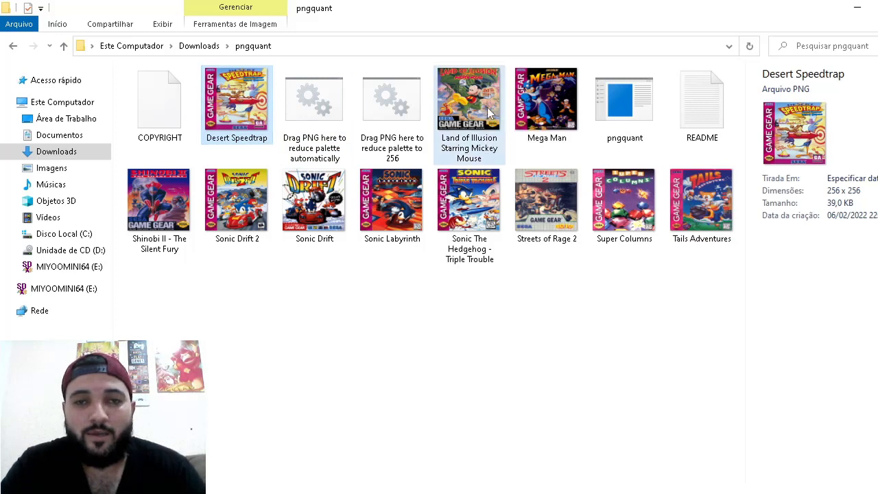
ctrl+click(536, 112)
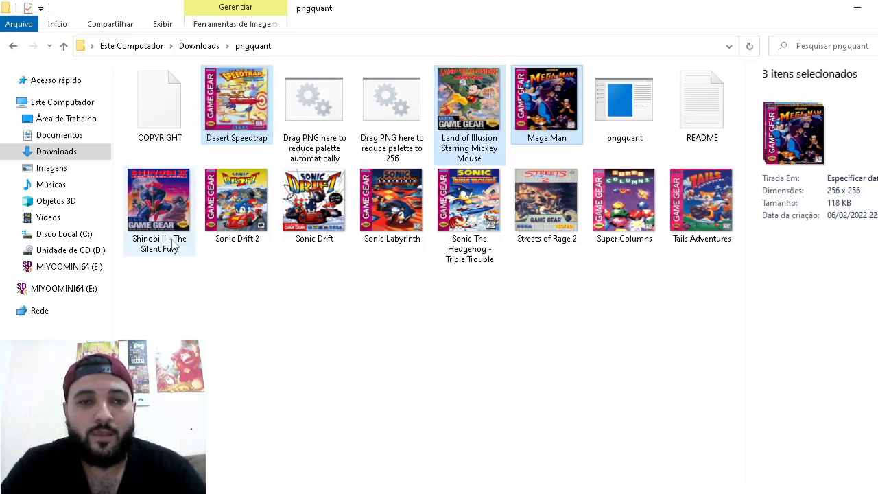
ctrl+click(160, 206)
ctrl+click(236, 202)
ctrl+click(314, 202)
ctrl+click(392, 202)
ctrl+click(469, 202)
ctrl+click(547, 202)
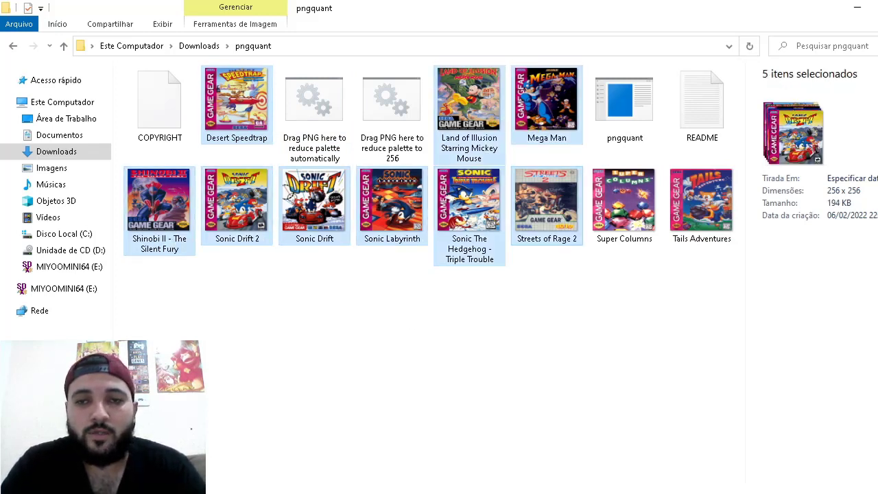
ctrl+click(624, 202)
ctrl+click(701, 202)
key(alt+Tab)
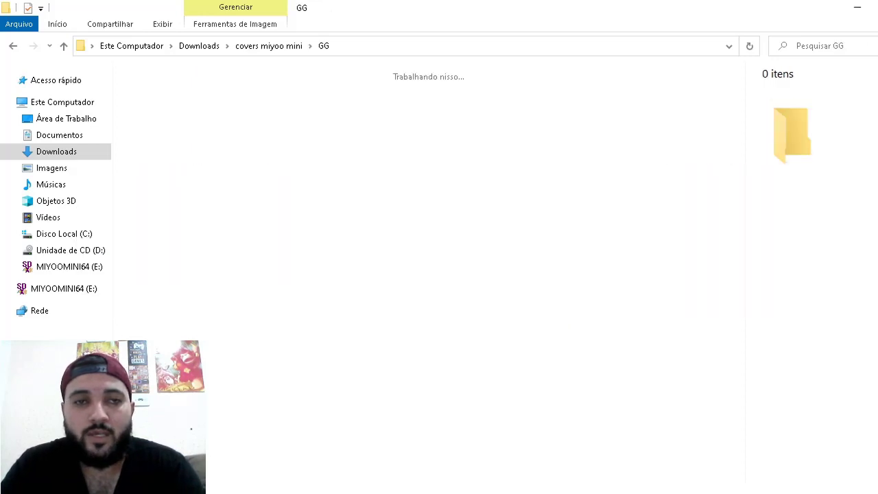
key(alt+Tab)
key(alt+Tab)
drag(217, 102, 219, 144)
key(alt+Tab)
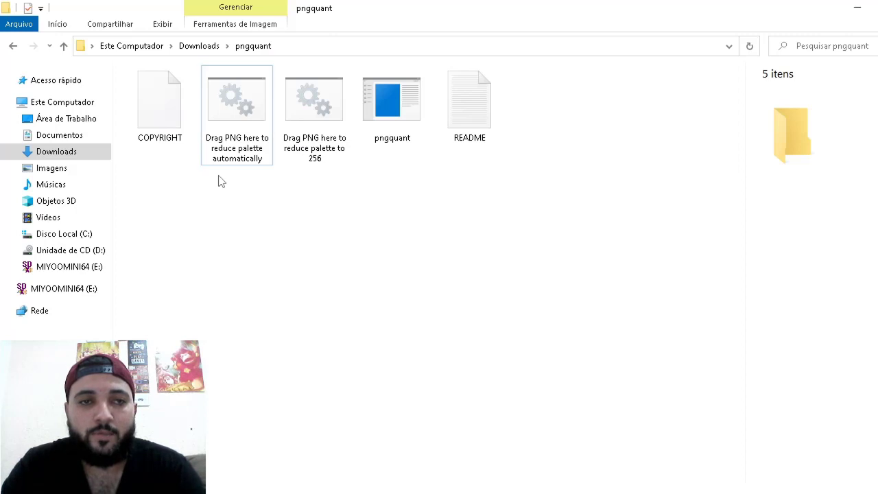
- Open the GG folder inside Imgs on the MIYOOMINI64 (E:) card
click(61, 273)
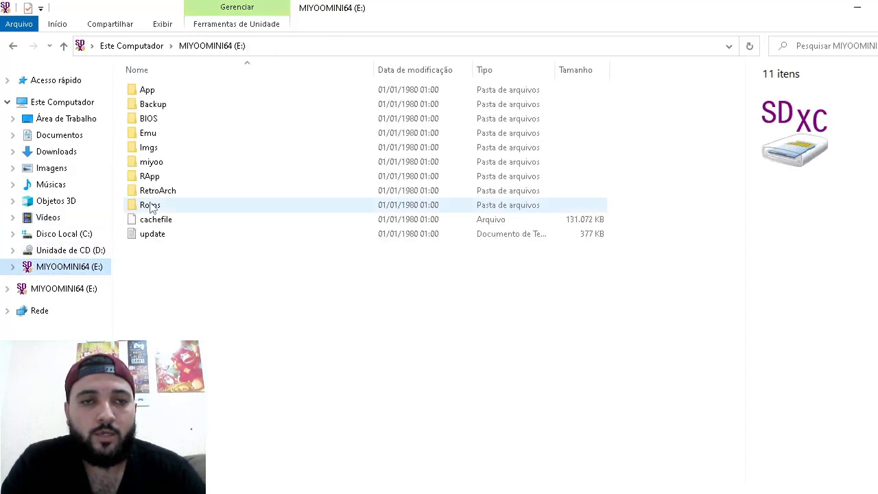
double_click(150, 148)
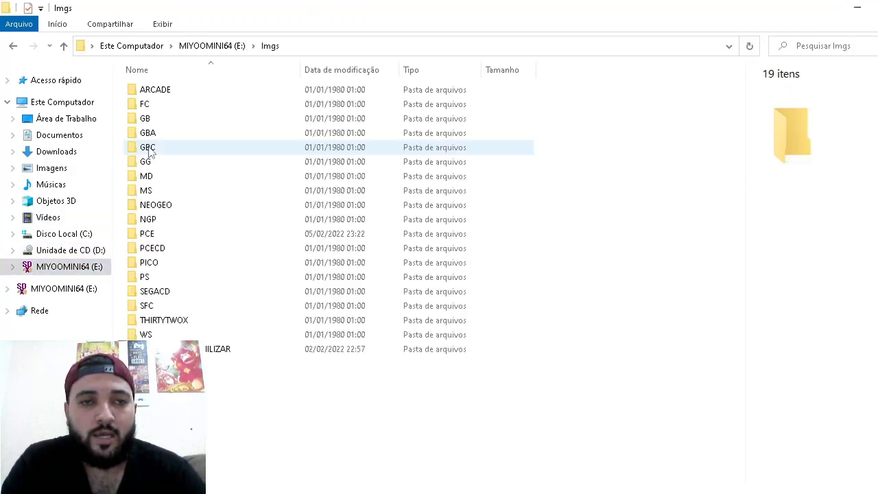
click(169, 134)
key(Down)
key(Down)
key(Down)
key(Down)
key(Down)
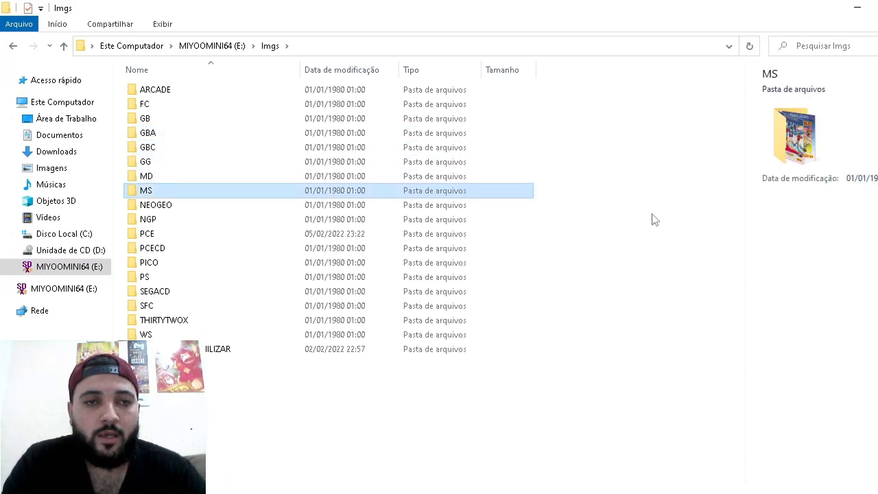
key(Up)
key(Up)
key(Up)
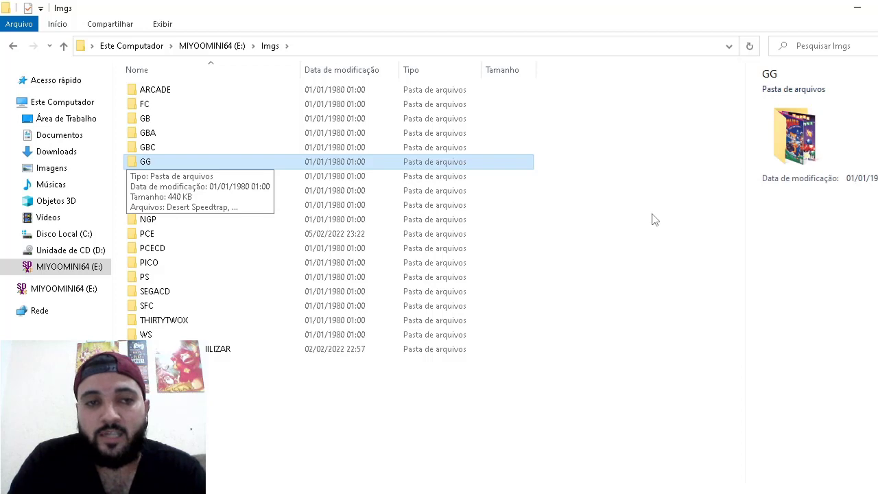
key(Return)
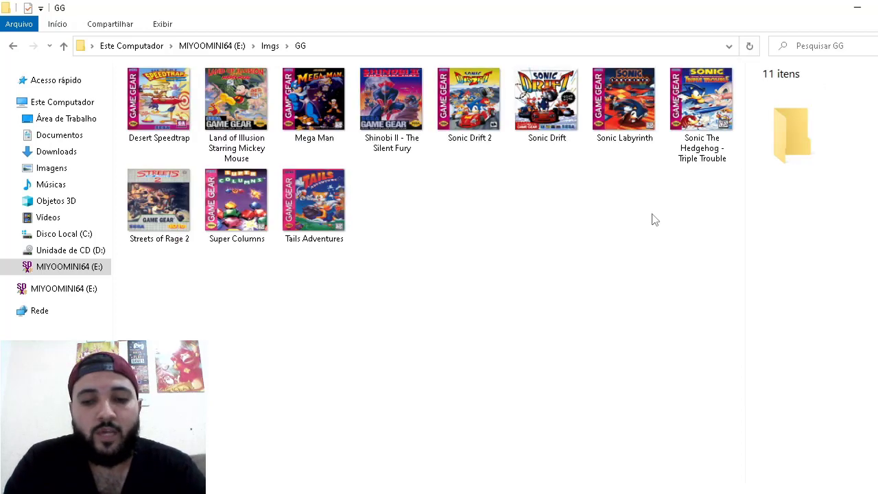
- Copy all the covers from the covers miyoo mini GG folder into the Imgs GG folder on the MIYOOMINI64 card
key(ctrl+a)
key(Delete)
key(Escape)
key(alt+Tab)
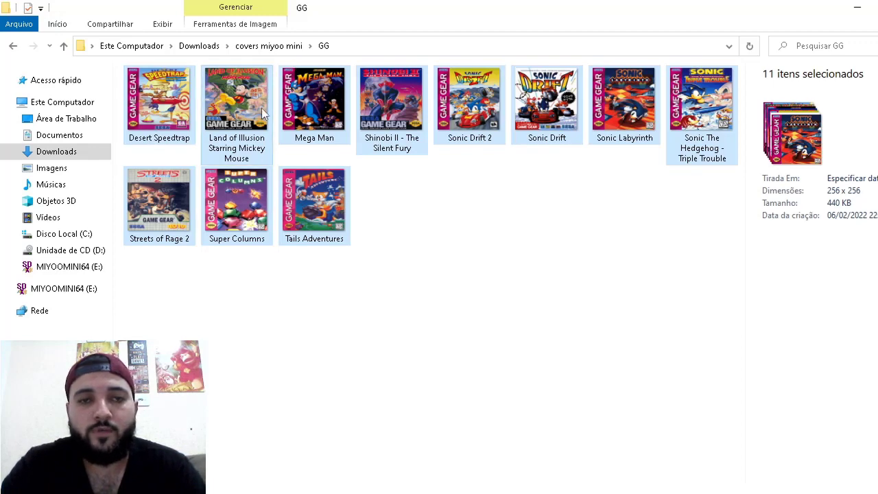
key(alt+Tab)
drag(261, 108, 281, 158)
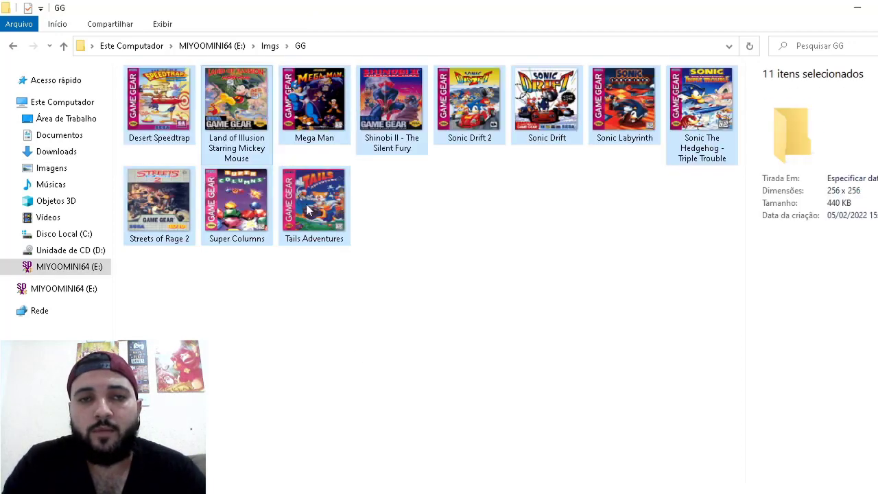
- Deselect the covers and return to the card's Imgs folder with its GG folder highlighted
click(357, 359)
key(alt+Up)
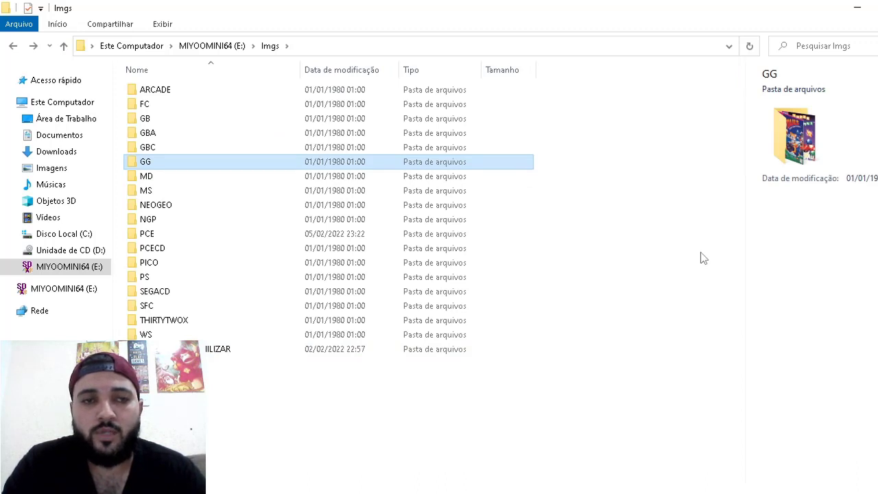
key(Down)
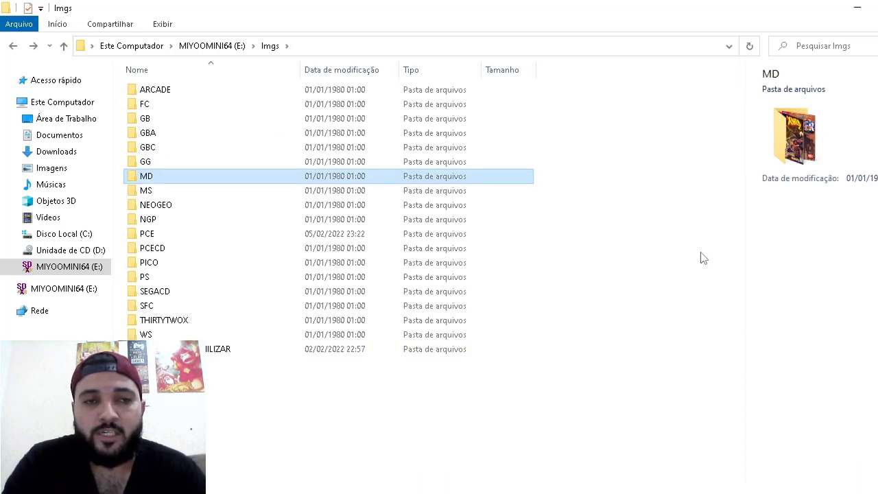
key(Up)
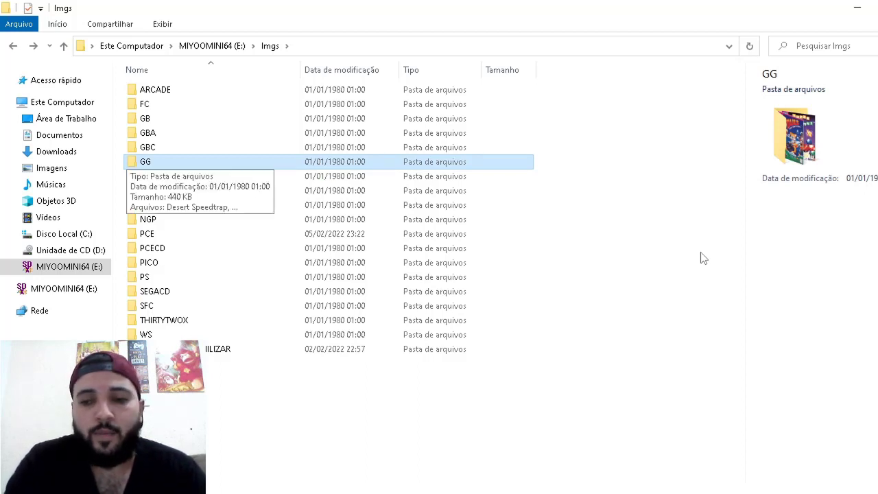
- Return to the root of the MIYOOMINI64 (E:) card and open its miyoo folder
key(BackSpace)
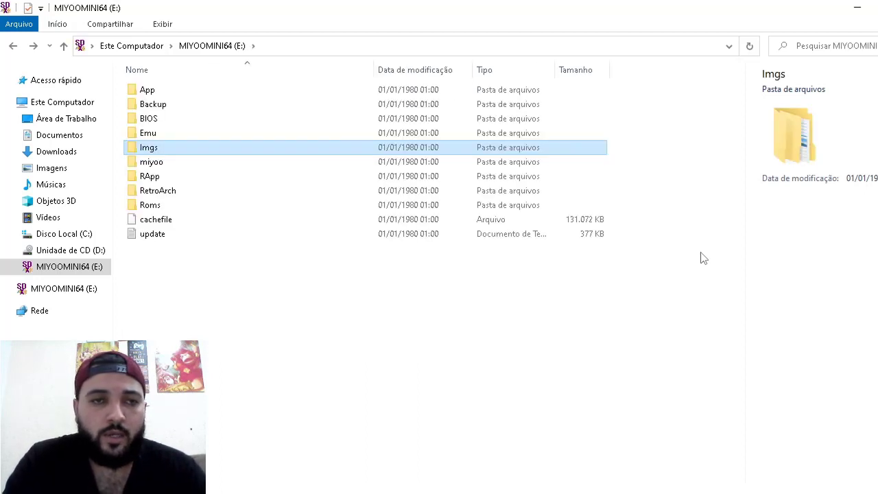
key(Down)
key(Up)
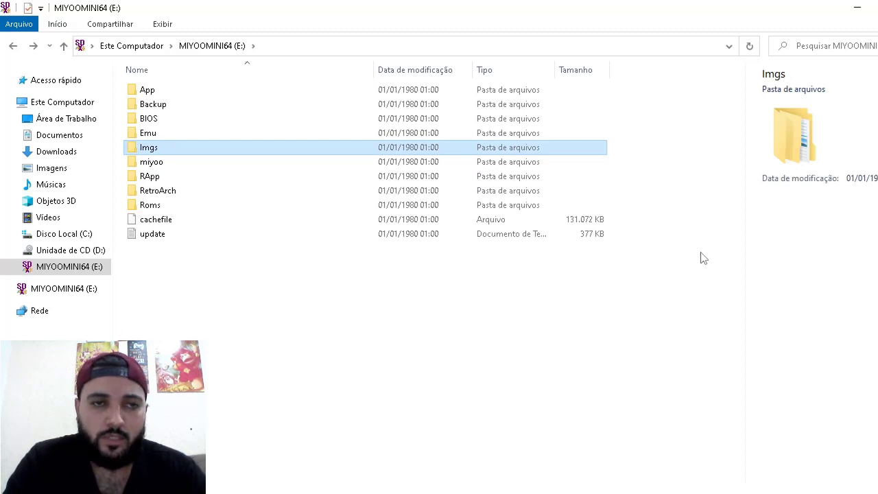
key(Down)
key(Up)
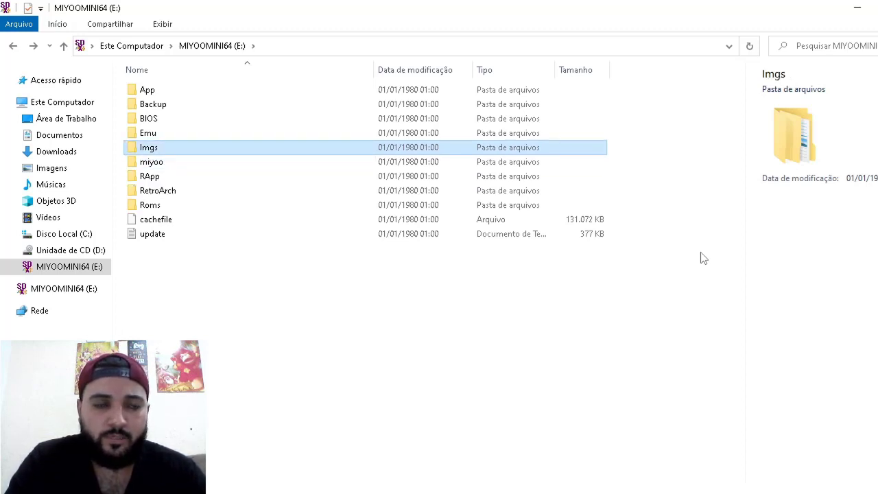
key(Down)
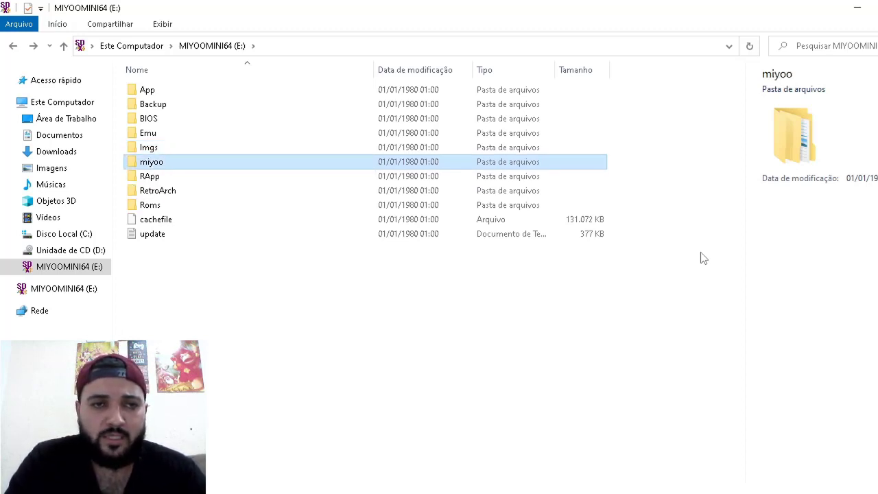
key(Return)
- Open the sound folder inside the miyoo folder's app subfolder
key(Down)
key(Up)
key(Down)
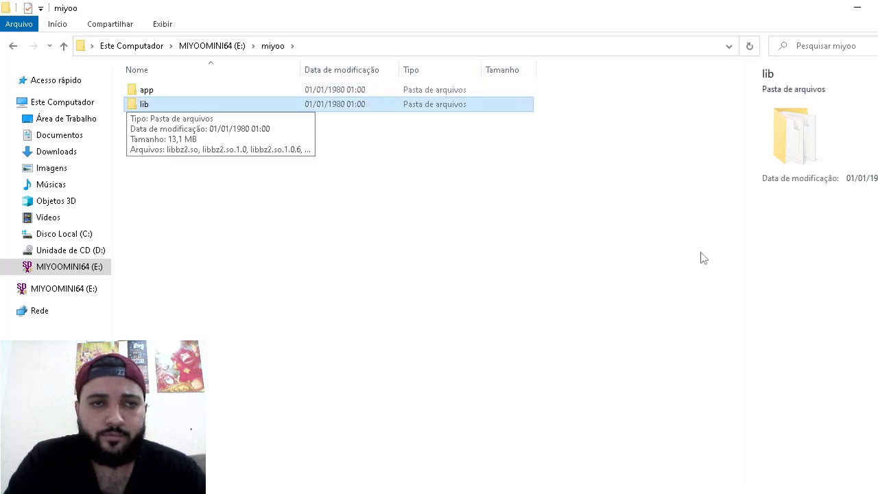
key(Up)
key(Return)
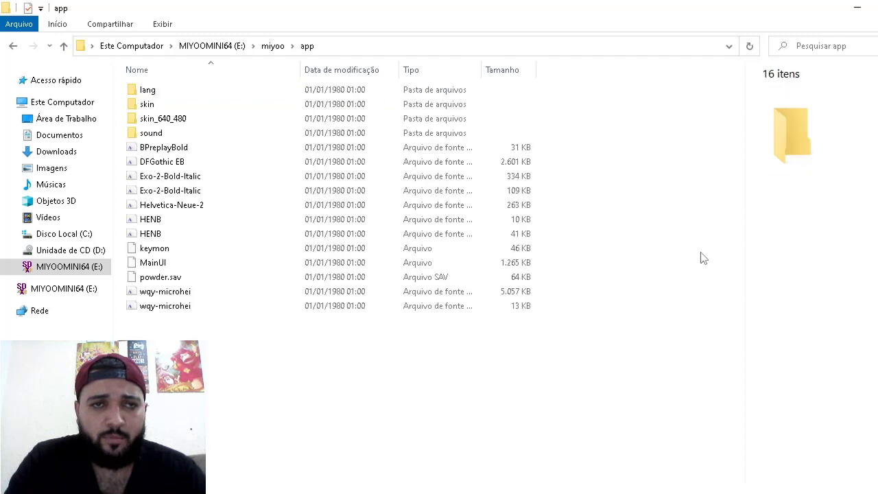
key(Down)
key(Down)
key(Down)
key(Down)
key(Up)
key(Return)
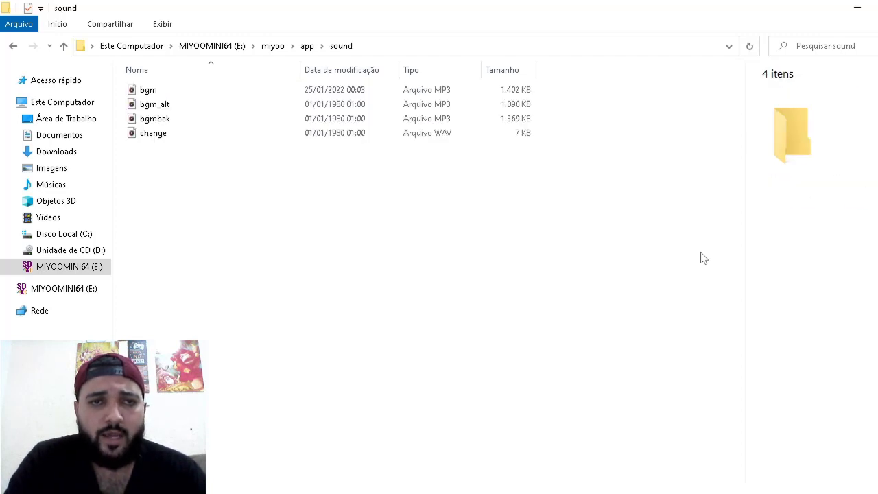
- Examine the detailed properties of the bgm MP3 file, including its media and audio information, and close them
click(172, 93)
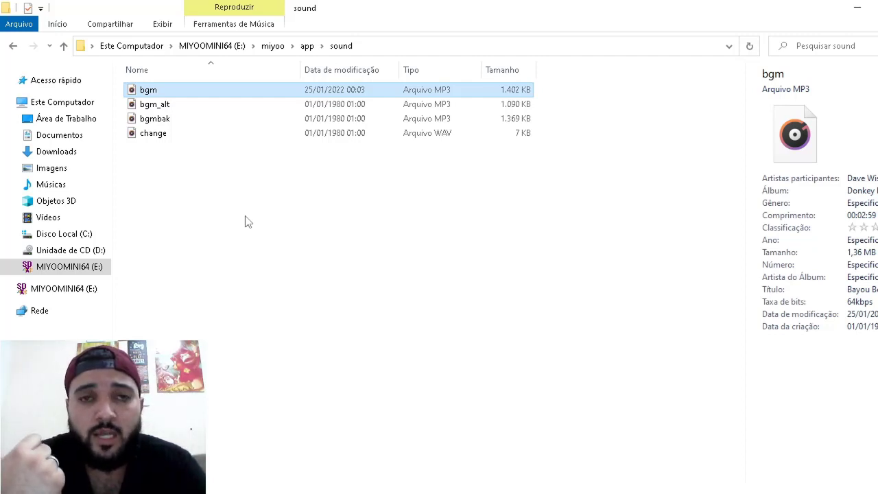
right_click(235, 90)
click(286, 465)
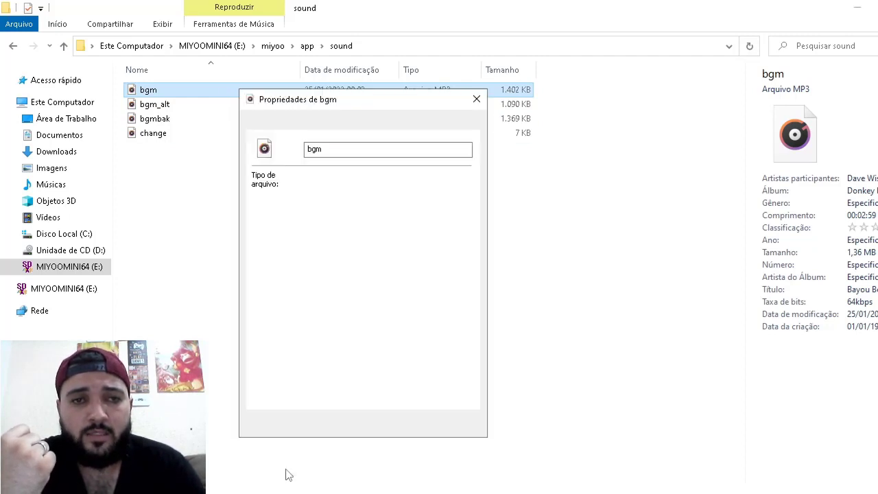
click(289, 123)
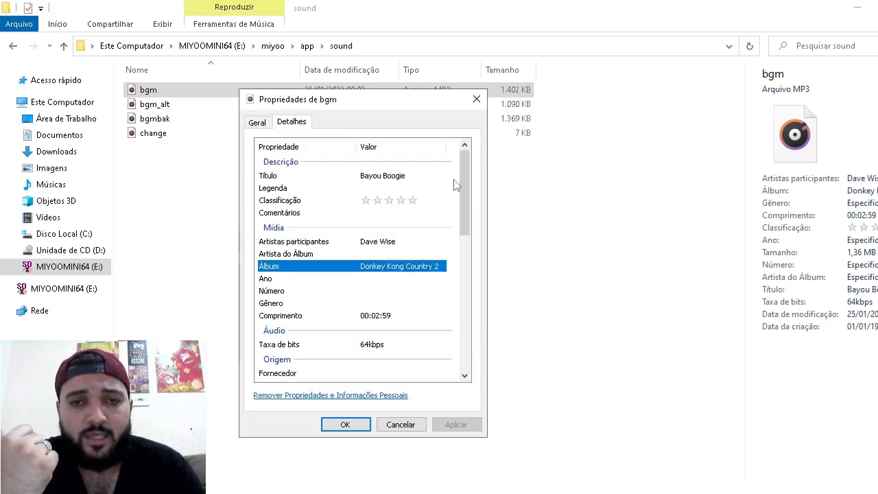
drag(464, 178, 463, 204)
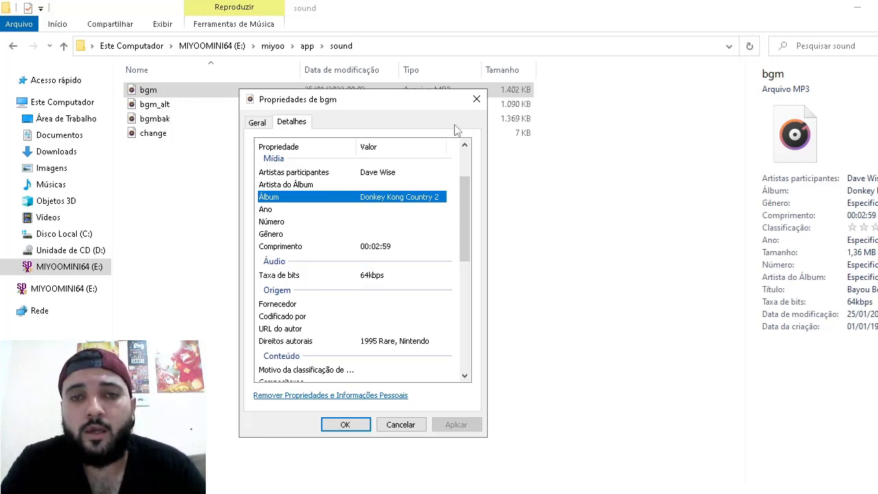
click(477, 101)
click(348, 251)
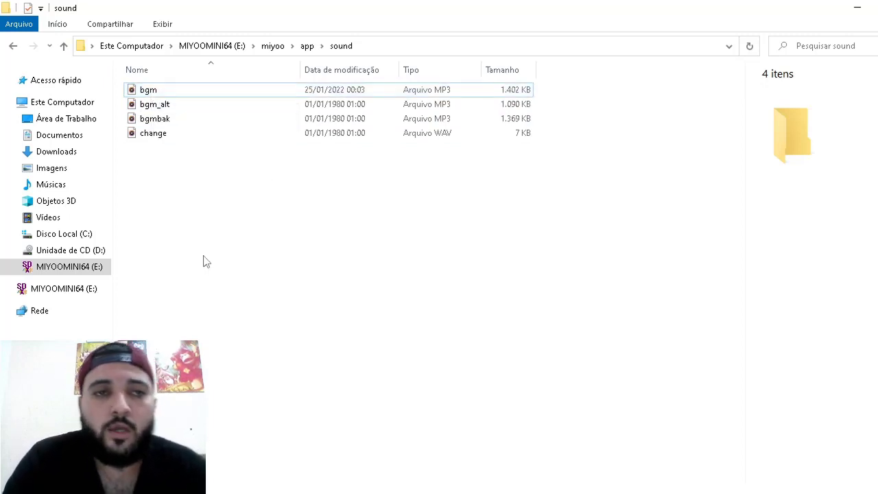
- Go back up to the card's root and open the RApp folder
key(BackSpace)
key(BackSpace)
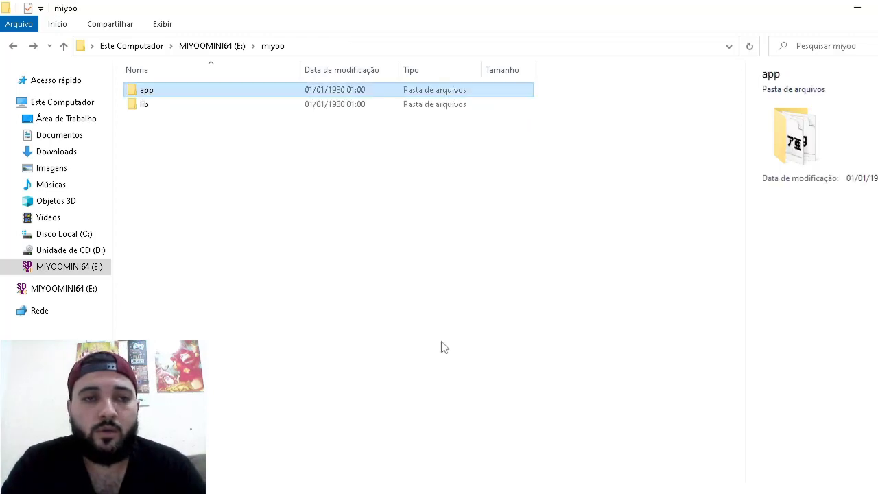
key(BackSpace)
key(Down)
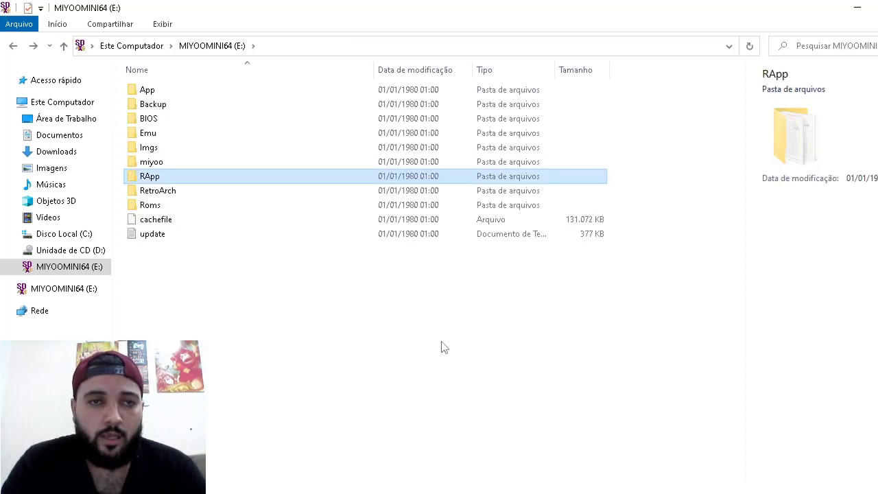
key(Return)
- Find the openbor folder among the RApp subfolders and open it
key(Down)
key(Down)
key(Down)
key(Down)
key(Down)
key(Down)
key(Down)
key(Down)
key(Down)
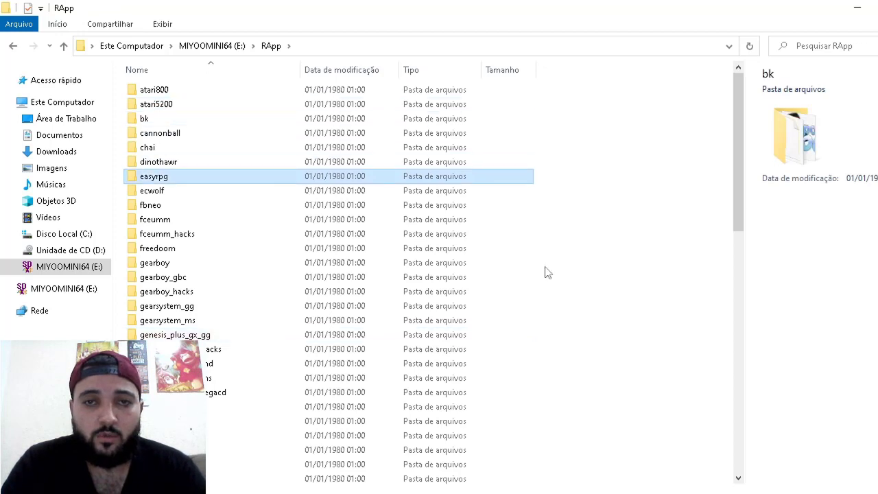
key(Down)
key(Down)
key(Down)
key(Down)
key(Down)
key(Down)
key(Down)
key(Down)
key(Down)
key(Down)
key(Down)
key(Down)
key(Down)
key(Down)
key(Down)
key(Down)
key(Down)
key(Down)
key(Down)
key(Down)
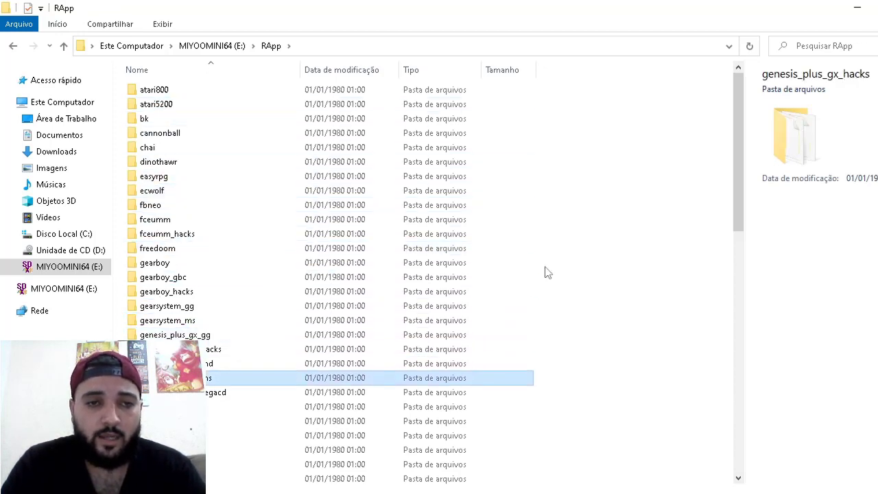
key(Down)
key(Down)
key(Down)
key(Down)
key(Down)
key(Up)
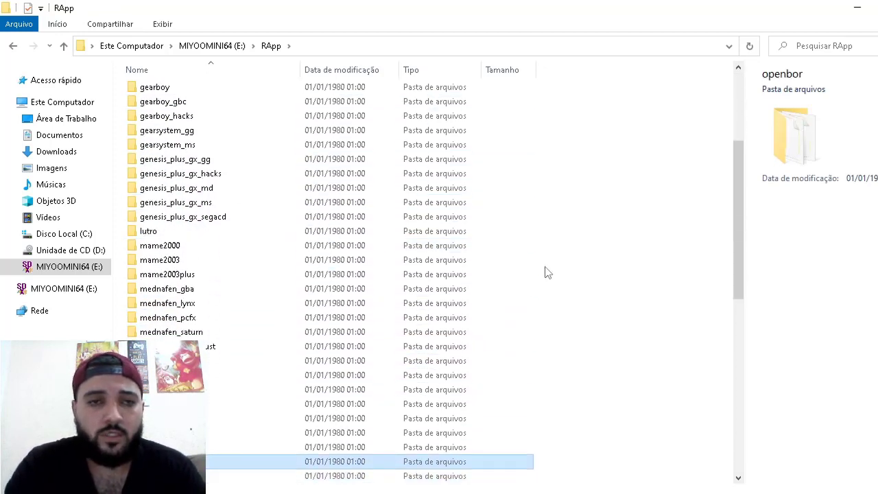
key(Down)
key(Down)
key(Up)
key(Up)
key(Return)
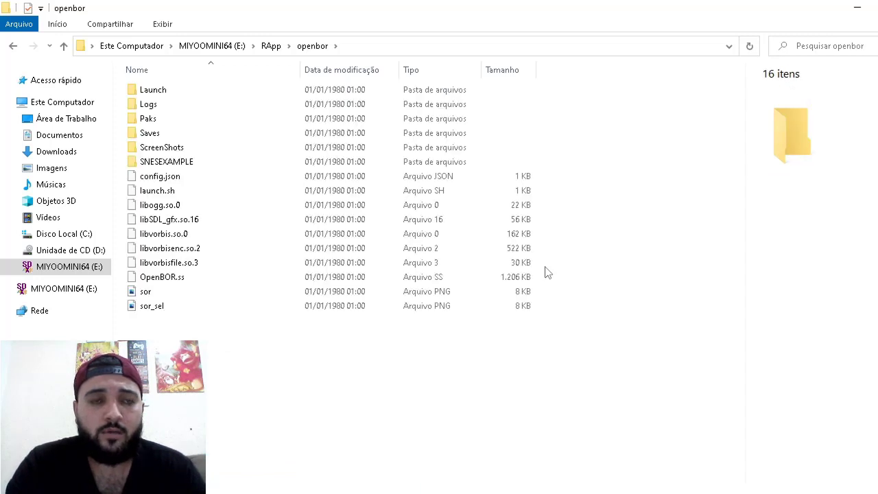
- Look through the openbor subfolders and open the Paks folder
key(Down)
key(Down)
key(Down)
key(Up)
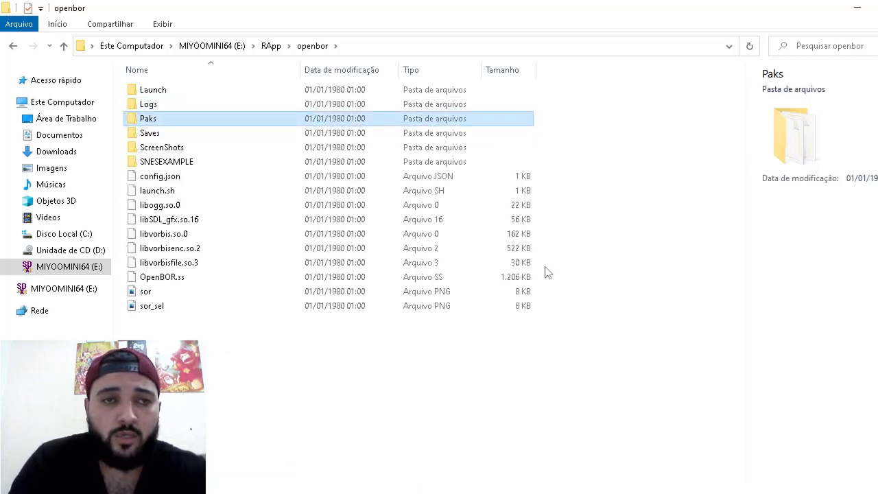
key(Down)
key(Down)
key(Up)
key(Down)
key(Down)
key(Up)
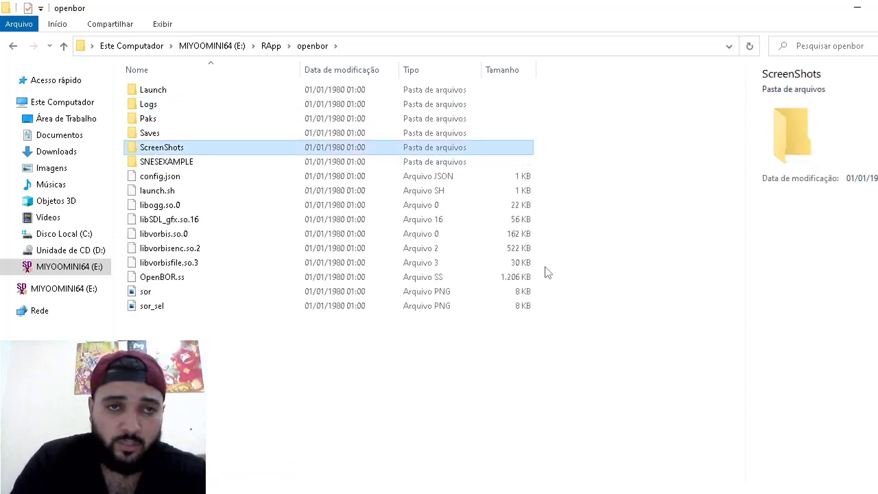
key(Up)
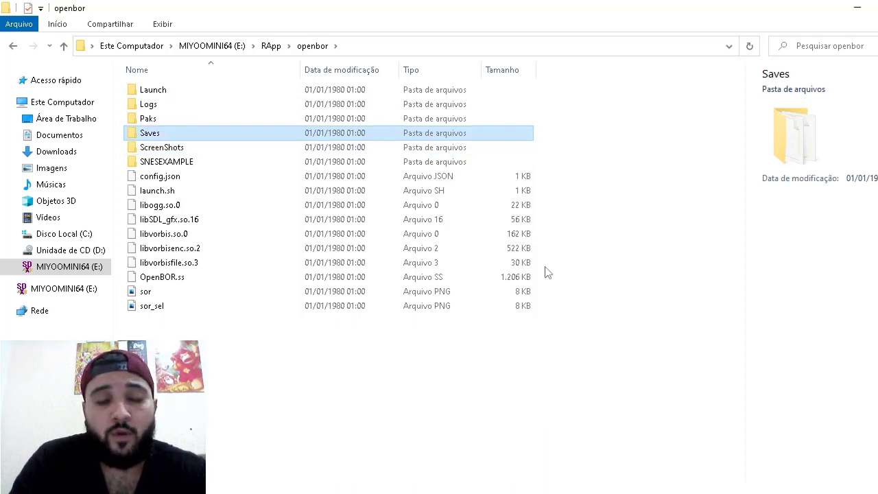
key(Up)
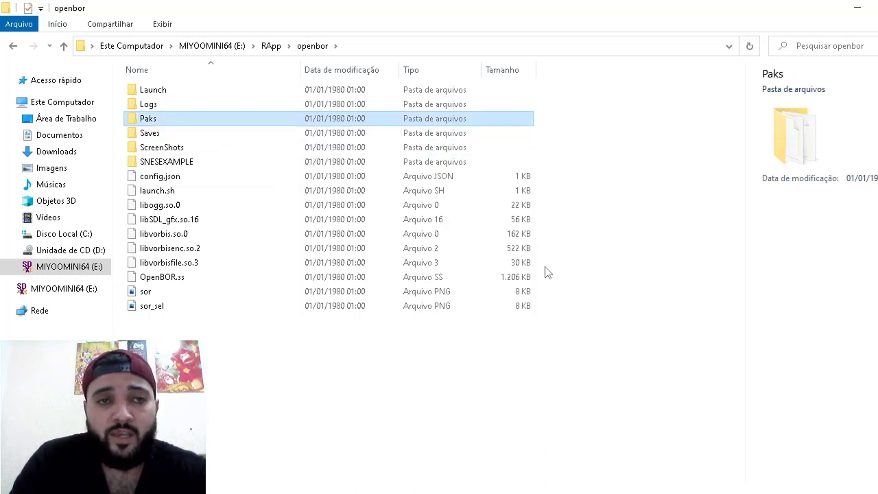
key(Return)
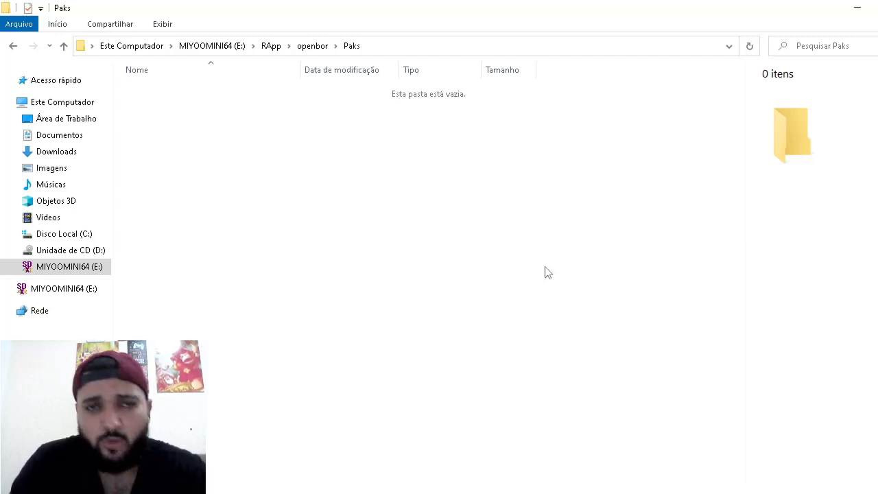
- Return to the card's root and open the .retroarch folder inside RetroArch
key(alt+Up)
key(alt+Up)
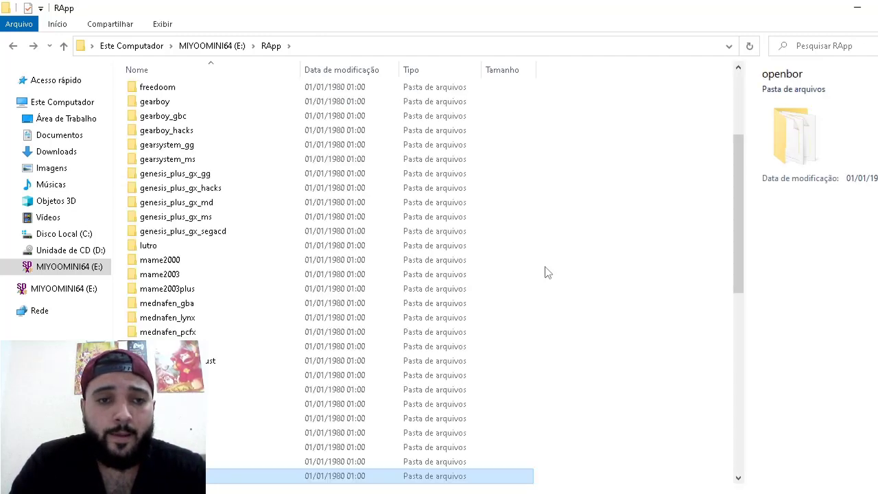
key(alt+Up)
key(Down)
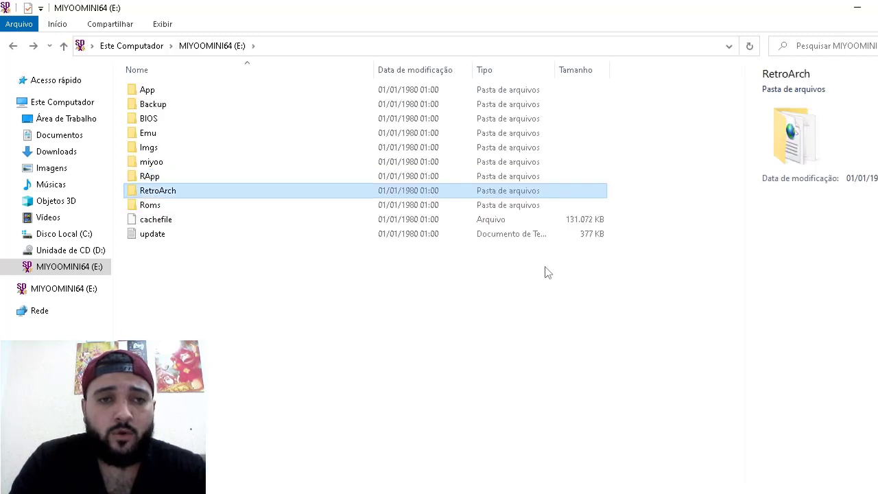
key(Return)
key(Down)
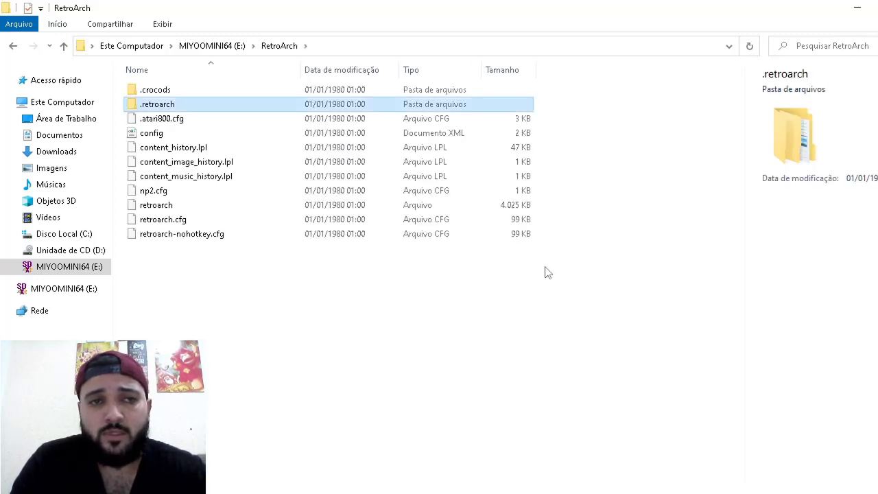
key(Up)
key(Up)
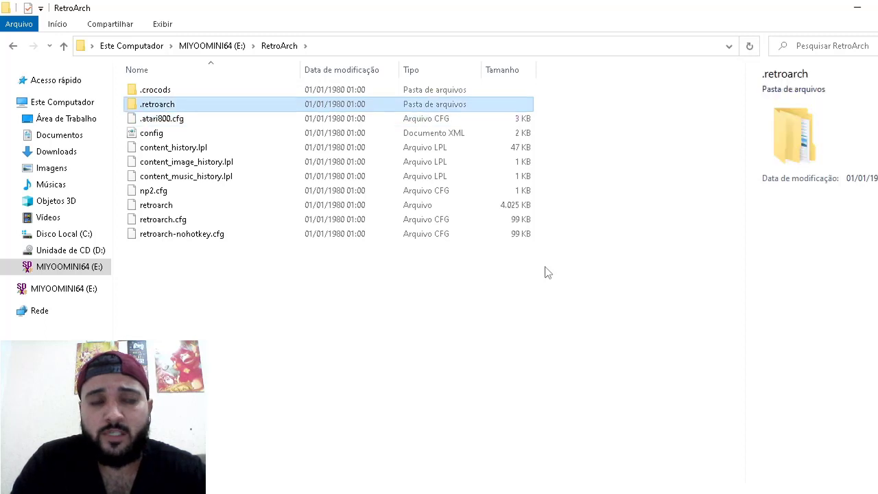
key(Return)
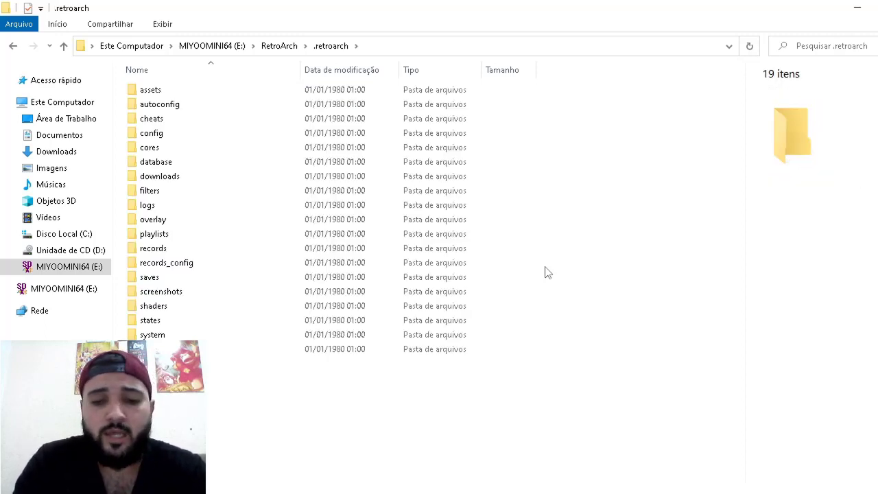
- Open the overlay folder inside .retroarch
key(o)
key(Down)
key(Up)
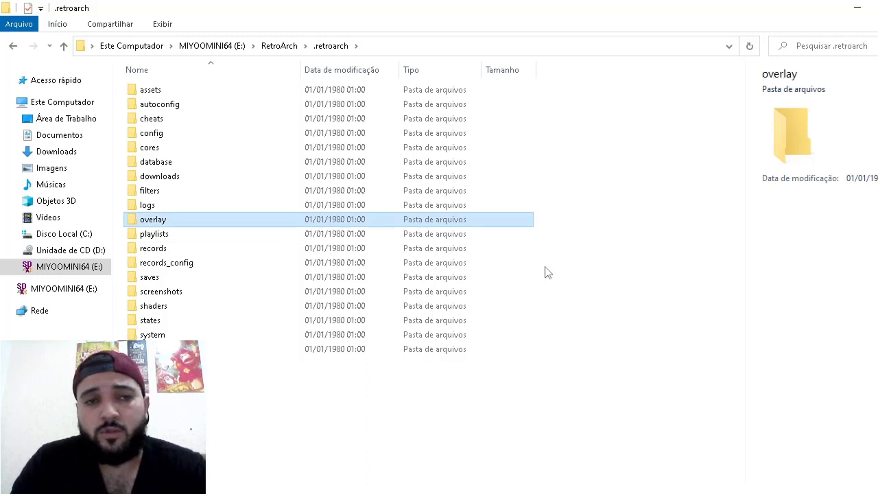
key(Return)
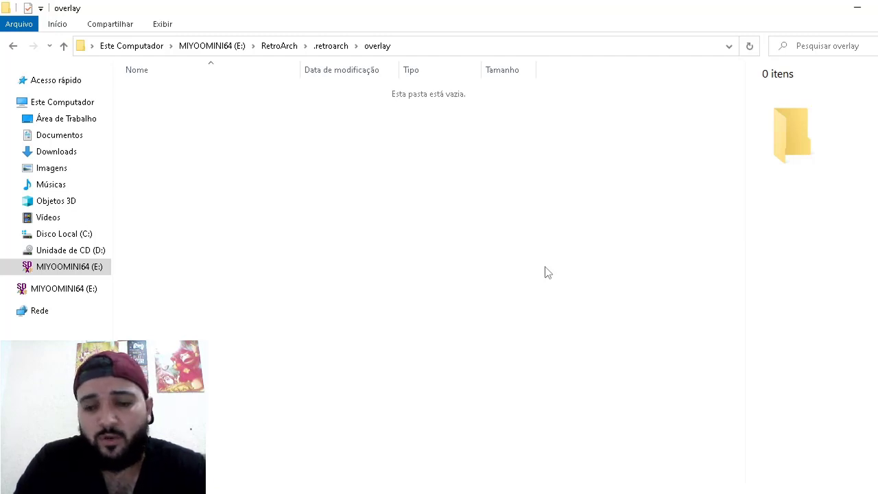
- Go back to the card's root and open the Roms folder
key(alt+Left)
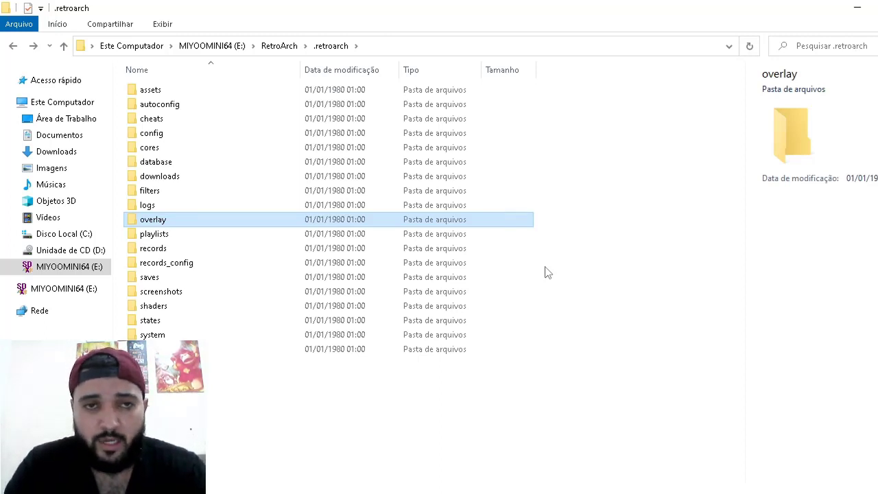
key(alt+Left)
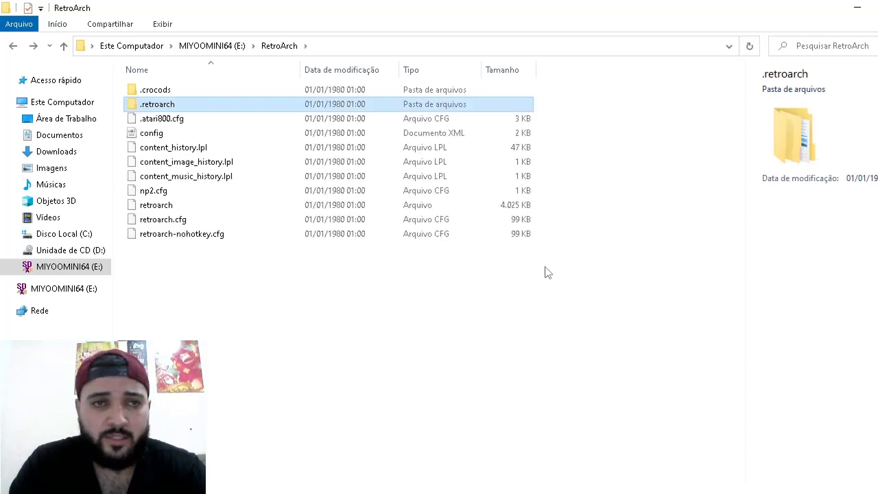
key(alt+Left)
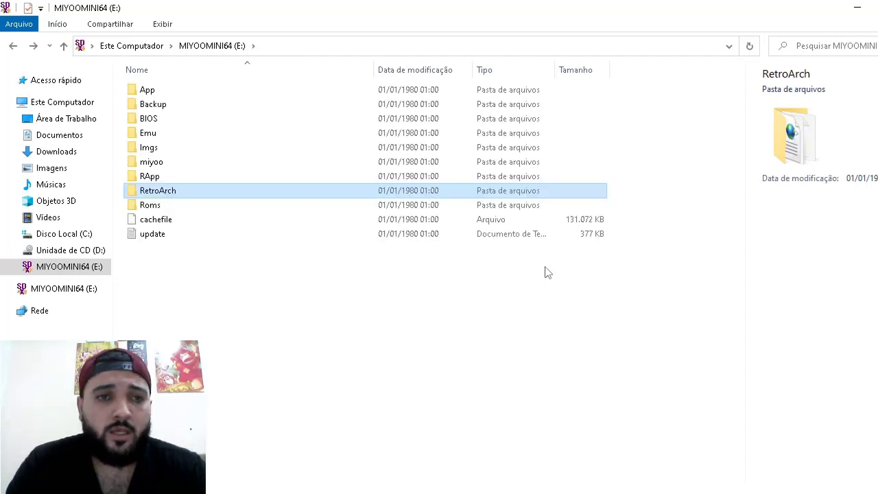
key(Down)
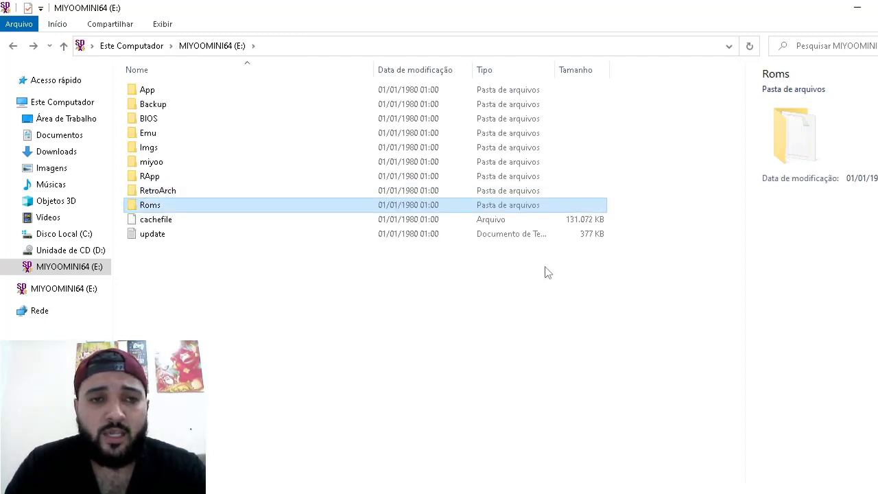
key(Return)
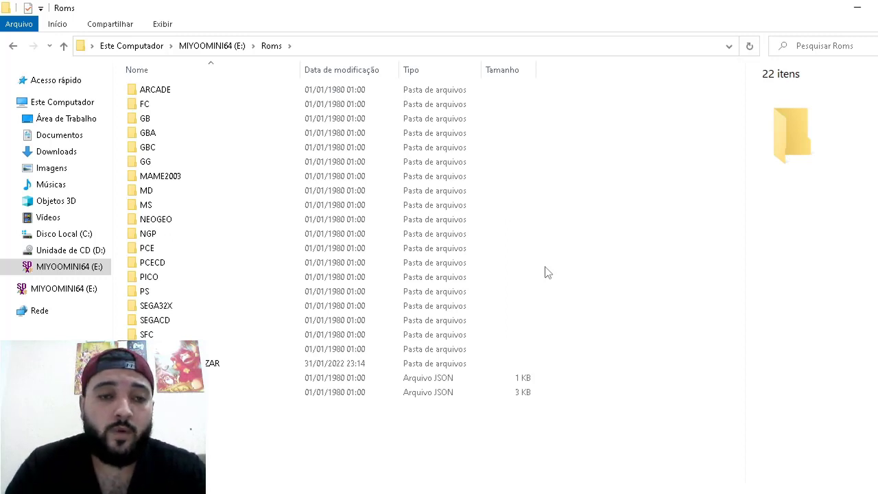
- Look over the console folders inside the Roms folder
key(f)
key(g)
key(g)
key(n)
key(s)
key(s)
key(s)
key(s)
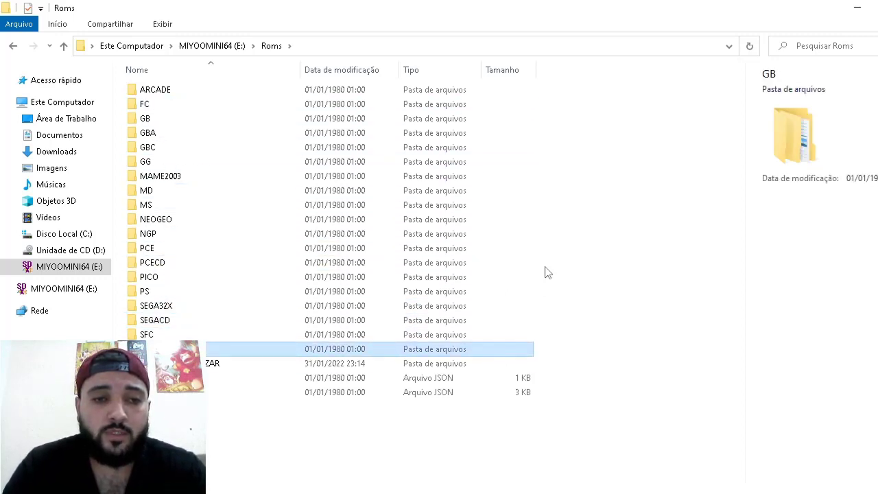
- Permanently delete the favourite.json file from the Roms folder
key(Down)
key(Down)
key(Down)
key(Up)
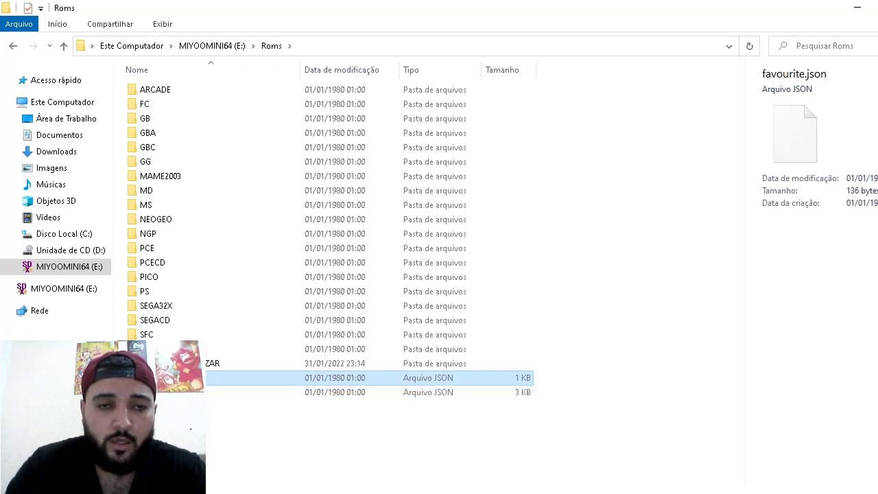
click(254, 391)
click(253, 377)
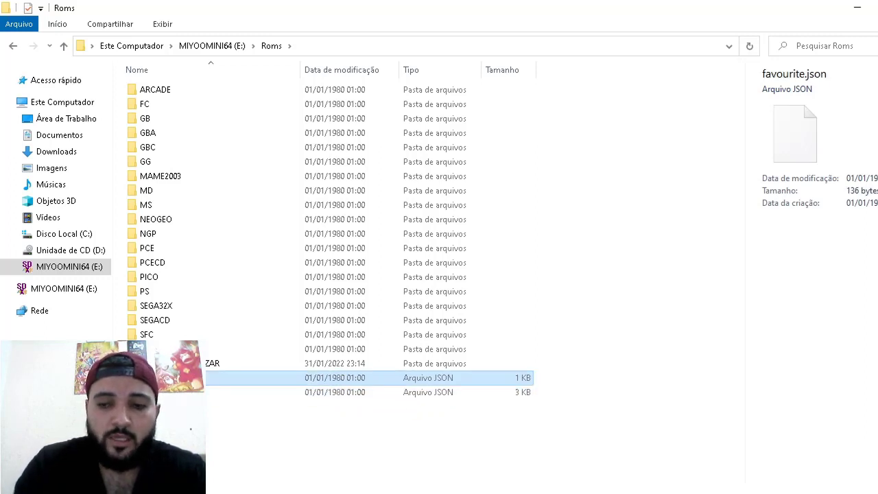
key(shift+Delete)
key(Return)
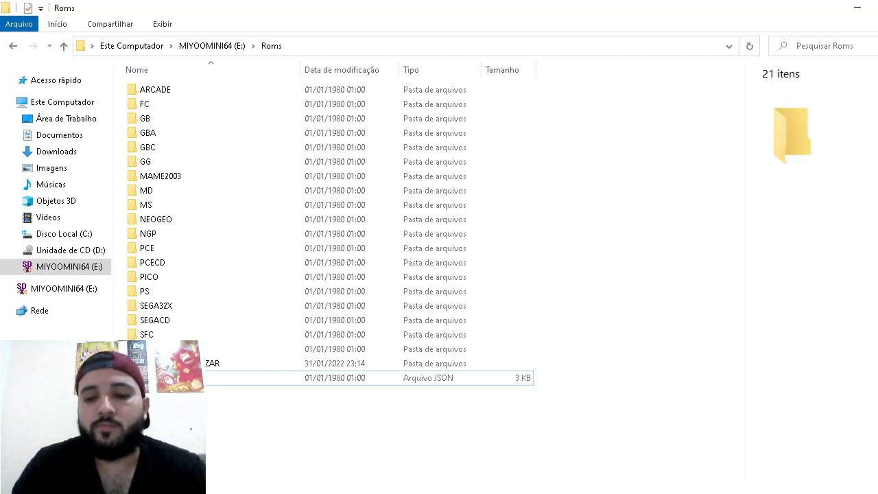
- Go through the list of console folders in Roms, up from zzzZZZ NÃO UTILIZAR and back down
key(Up)
key(Up)
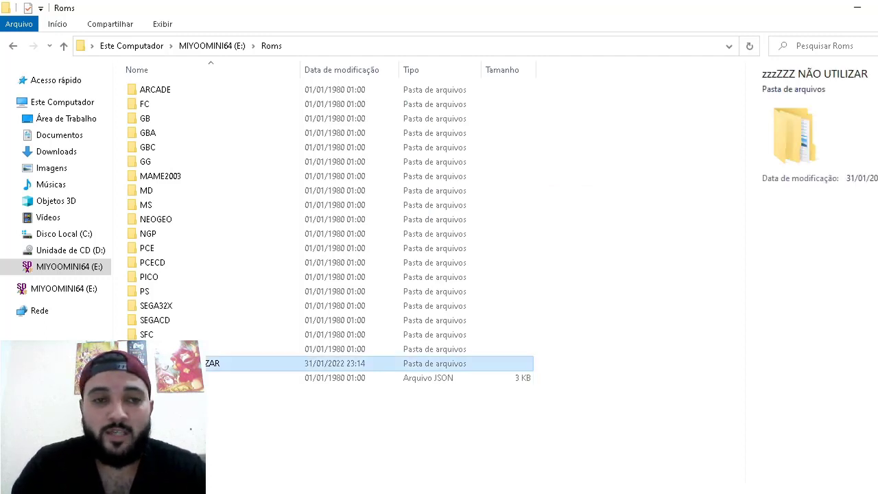
key(Up)
key(Up)
key(Up)
key(Up)
key(Up)
key(Up)
key(Up)
key(Up)
key(Up)
key(Up)
key(Up)
key(Up)
key(Up)
key(Up)
key(Up)
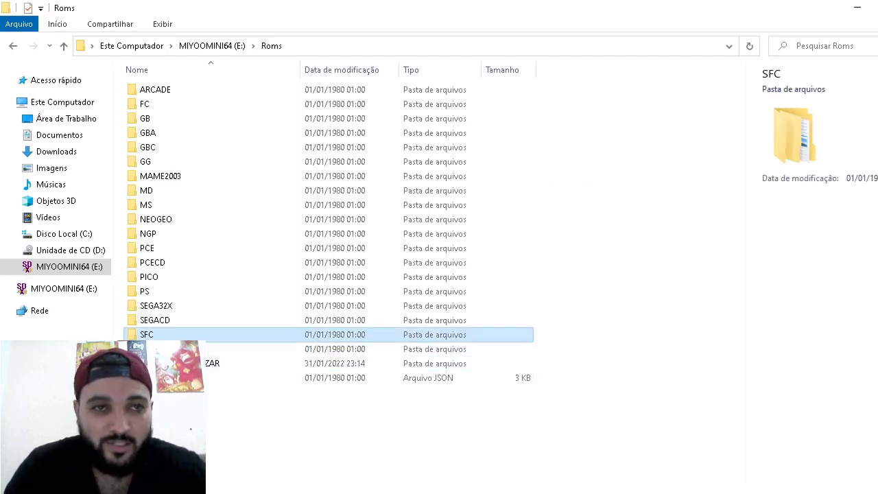
key(Down)
key(Down)
key(Down)
key(Down)
key(Down)
key(Down)
key(Down)
key(Down)
key(Down)
key(Down)
key(Down)
key(Down)
key(Down)
key(Down)
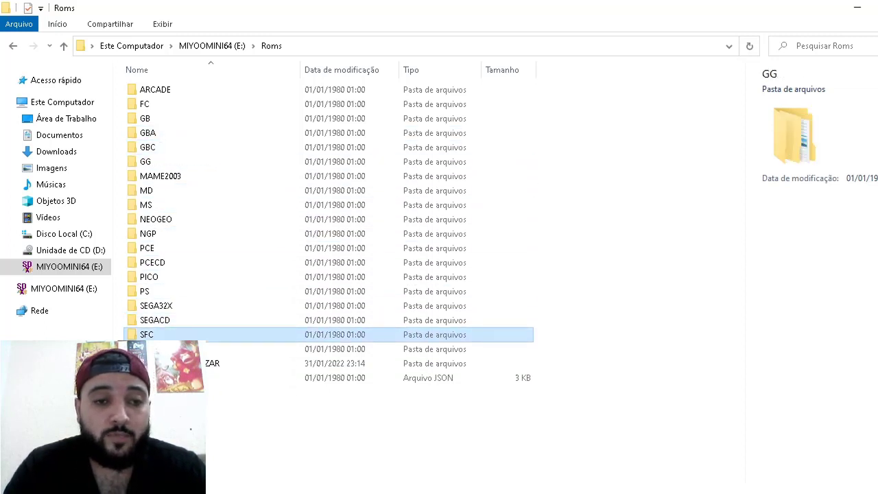
- Open the zzzZZZ NÃO UTILIZAR folder in Roms
click(233, 436)
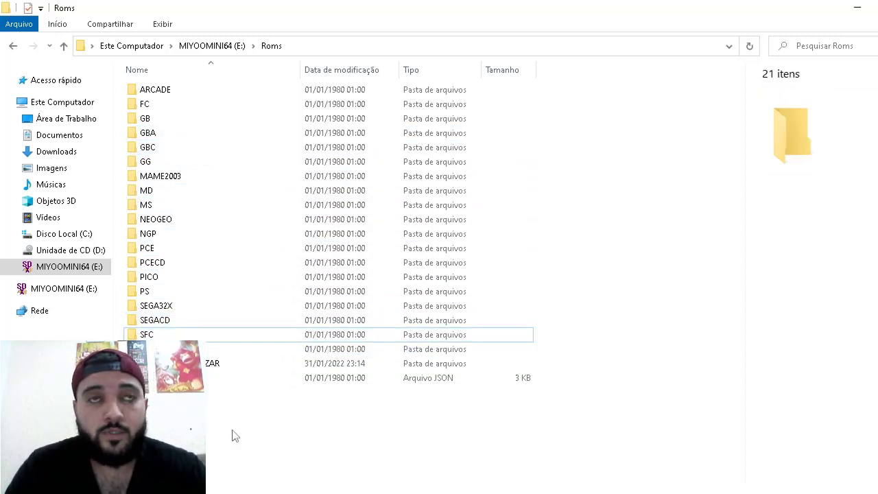
key(Down)
key(Down)
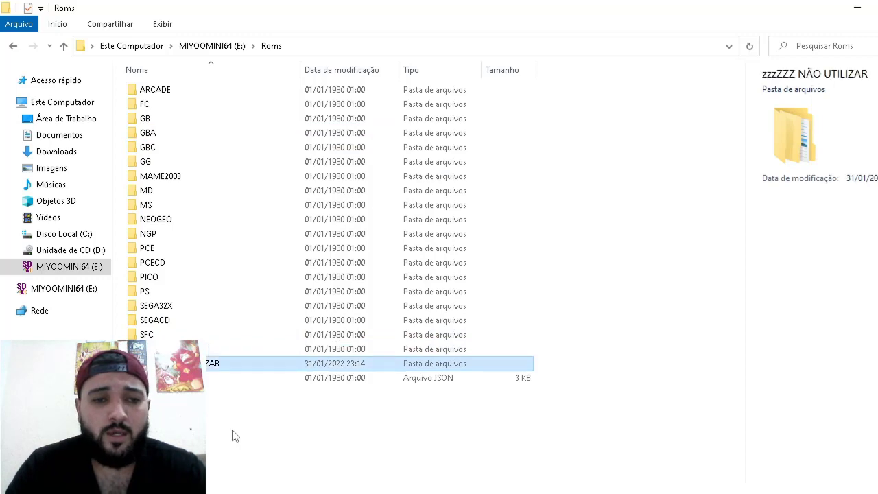
key(Return)
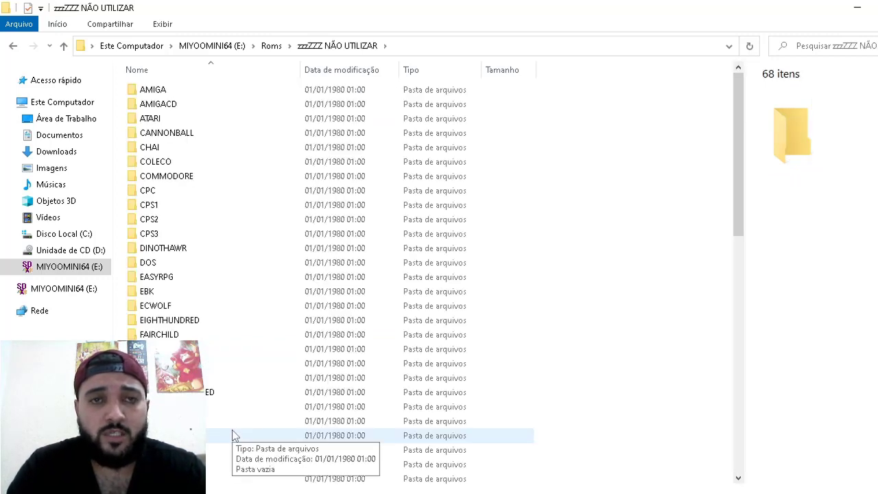
key(BackSpace)
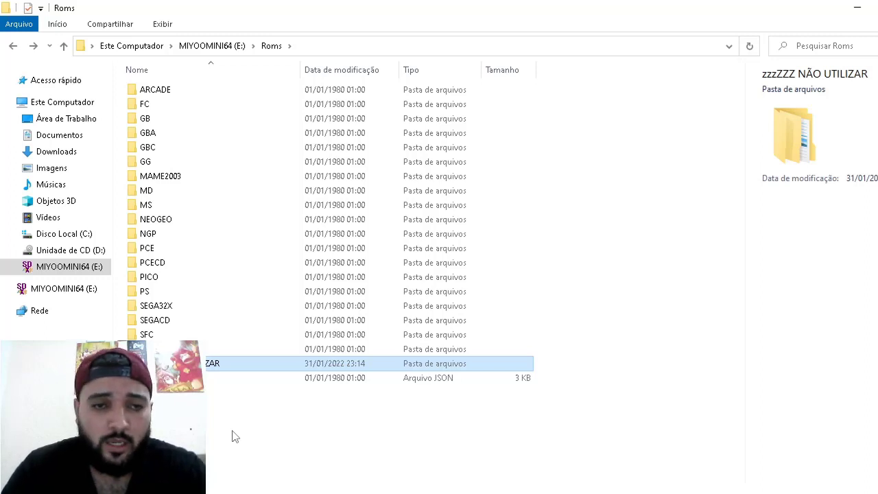
key(Down)
key(Up)
key(Return)
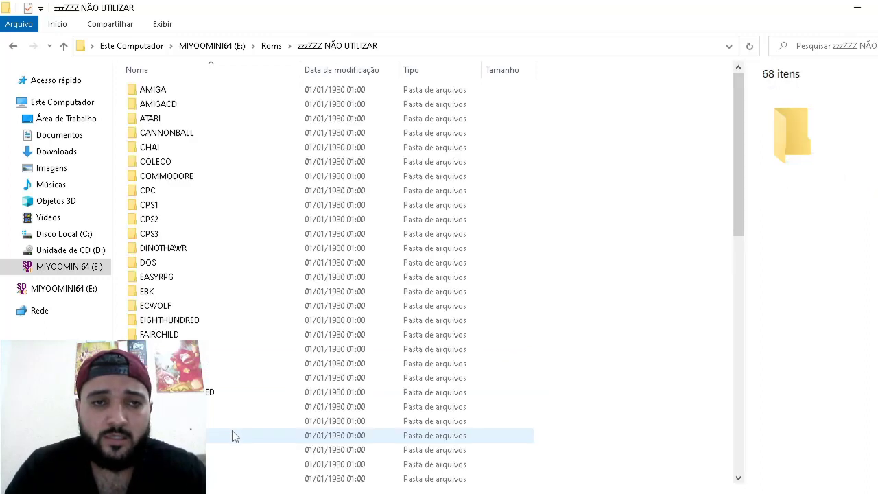
- Look over the unused system folders in zzzZZZ NÃO UTILIZAR, such as ATARI, CPC, CPS1, CPS2 and CPS3
key(Down)
key(Down)
key(Down)
key(Down)
key(Down)
key(Down)
key(Down)
key(Down)
key(Down)
key(Up)
key(Up)
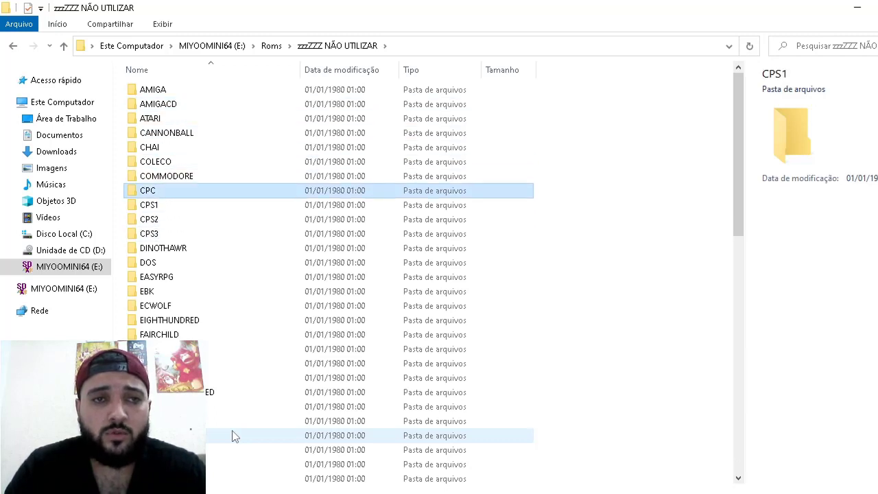
key(Home)
key(Down)
key(Down)
key(Down)
key(Up)
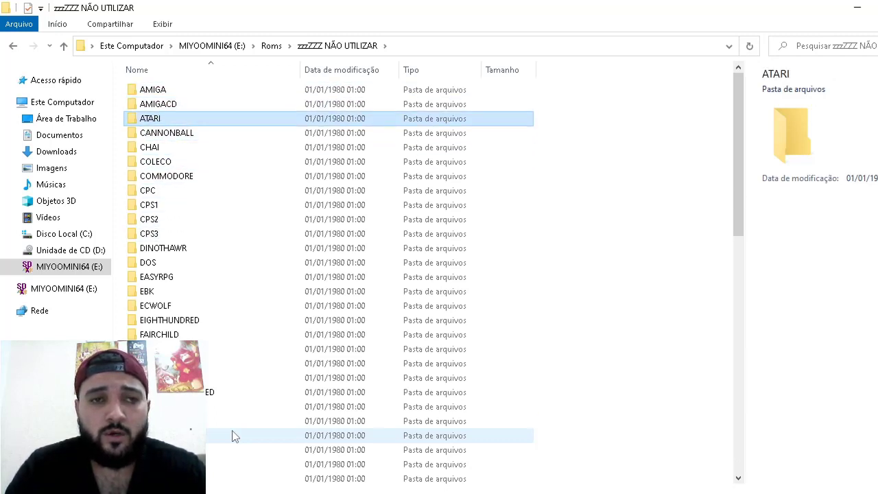
key(Down)
key(Down)
key(Down)
key(Down)
key(Down)
key(Down)
key(Down)
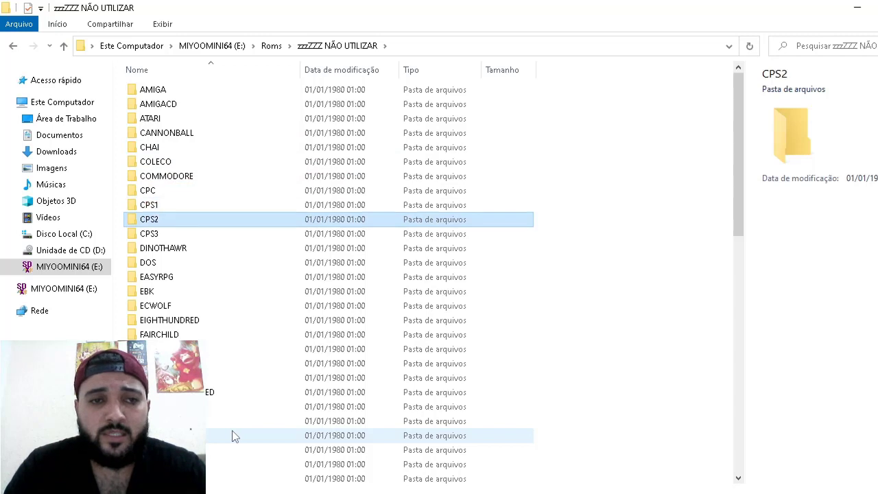
key(Down)
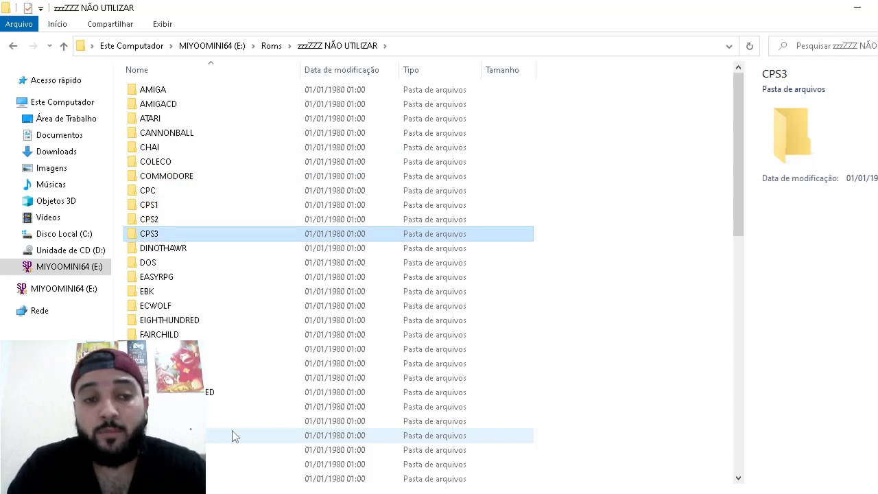
- Go back to the Roms folder and open the ARCADE folder
key(BackSpace)
key(Up)
key(Up)
key(Up)
key(Up)
key(Up)
key(Up)
key(Up)
key(Up)
key(Up)
key(Up)
key(Up)
key(Up)
key(Up)
key(Up)
key(Up)
key(Up)
key(Up)
key(Up)
key(Up)
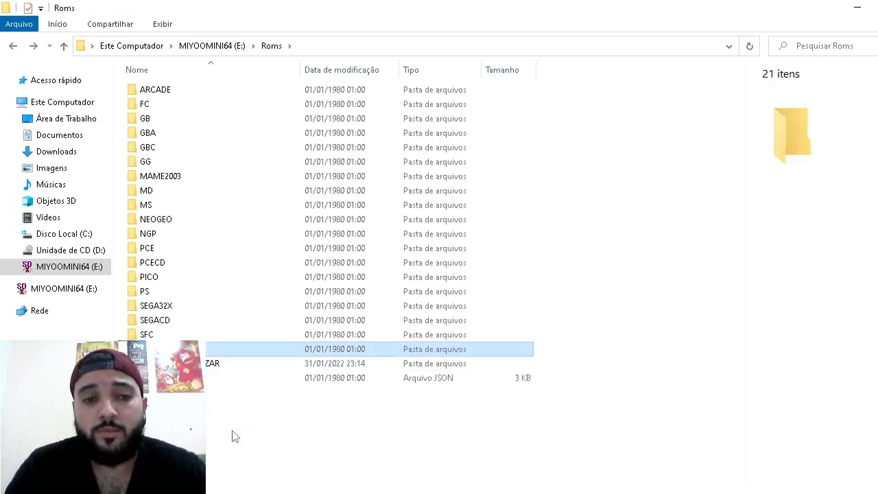
key(Return)
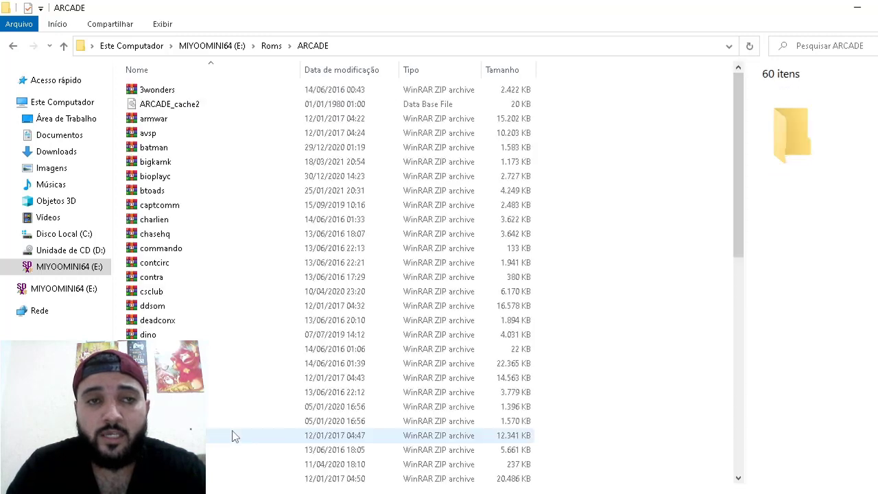
- Look through the zipped arcade games in the ARCADE folder, down to captcomm
key(Down)
key(Down)
key(Down)
key(Down)
key(Down)
key(Down)
key(Down)
key(Down)
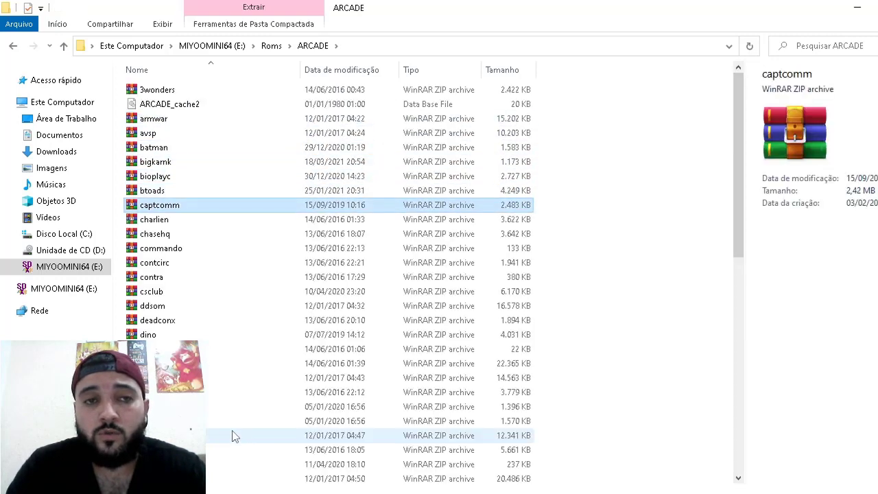
key(Down)
key(Up)
key(Up)
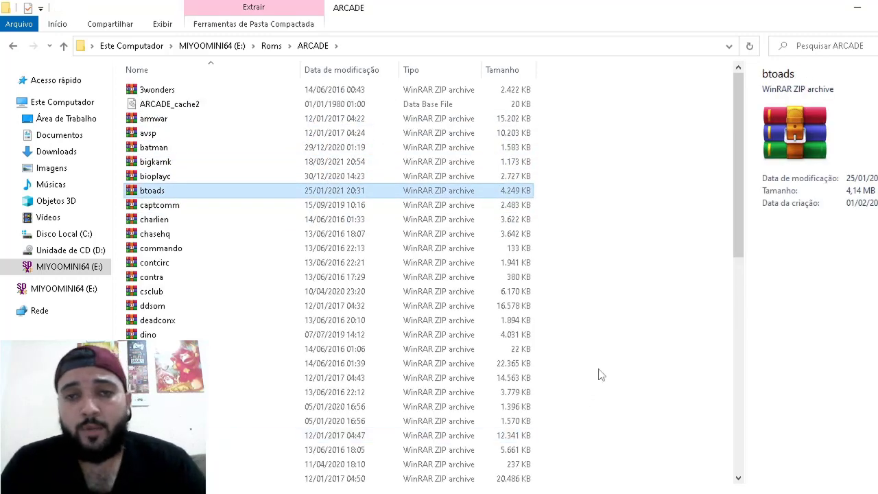
click(636, 239)
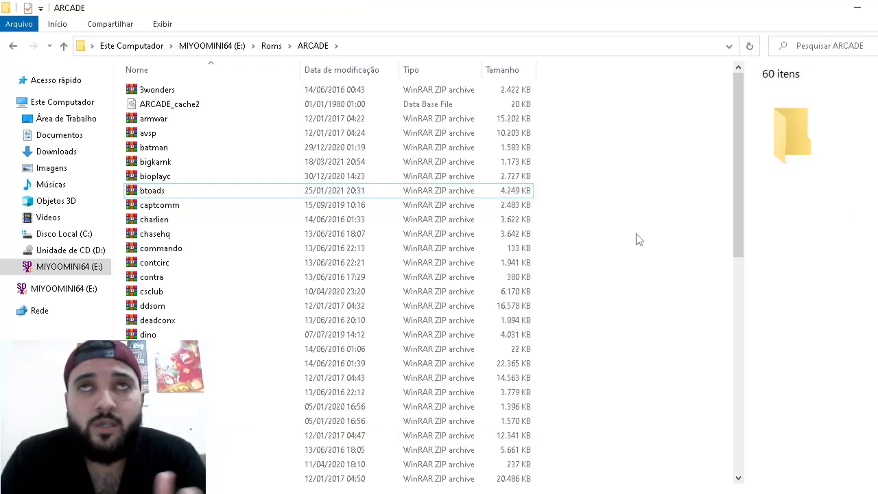
- Return to Roms and check the contents of the ARCADE and FC folders
key(BackSpace)
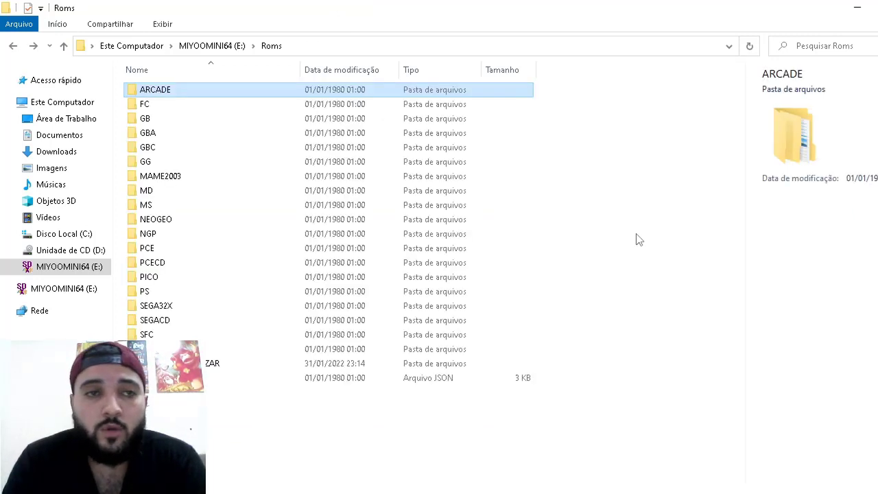
click(636, 239)
key(Down)
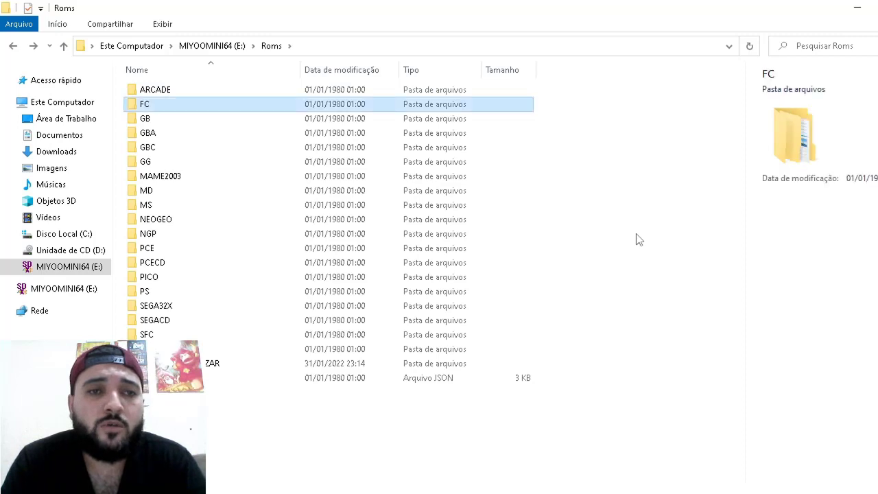
key(Up)
key(Return)
key(BackSpace)
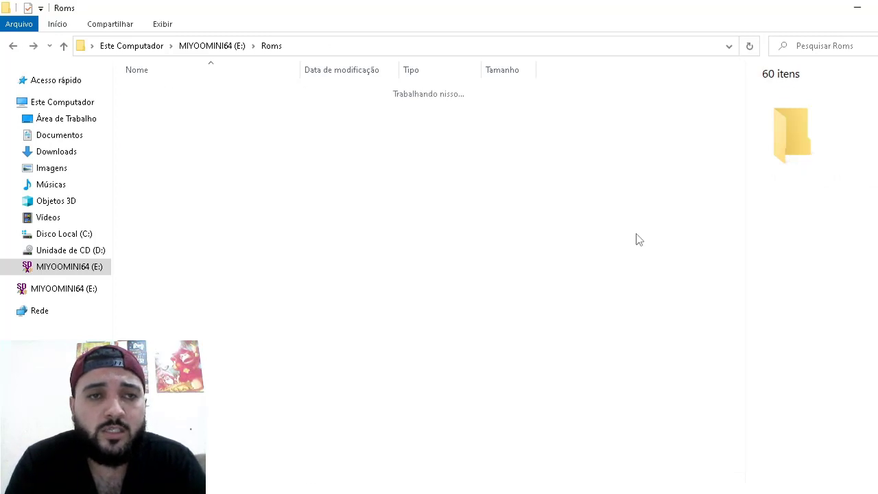
key(Down)
key(Return)
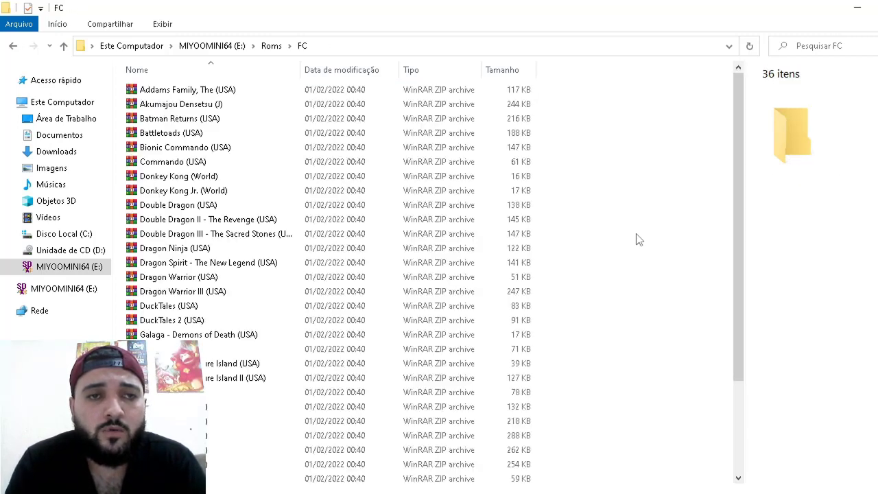
key(BackSpace)
key(Down)
key(Return)
key(BackSpace)
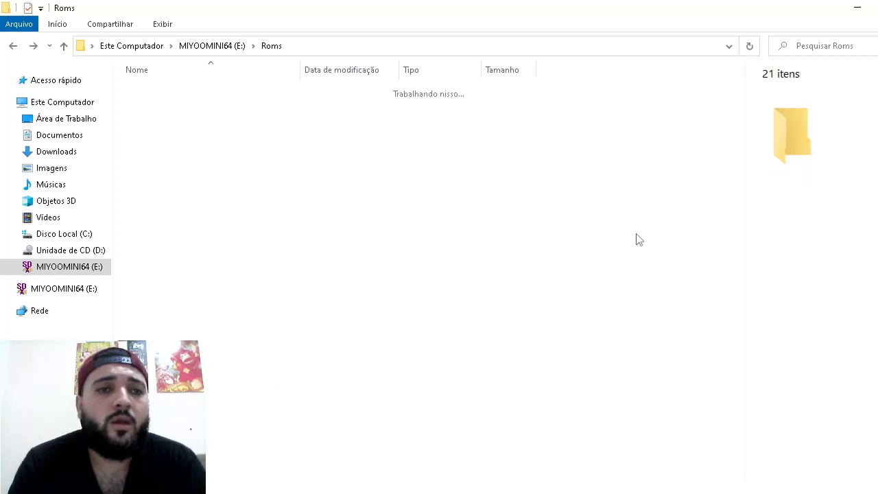
- Go down the console folders in Roms and open the SFC folder
click(638, 240)
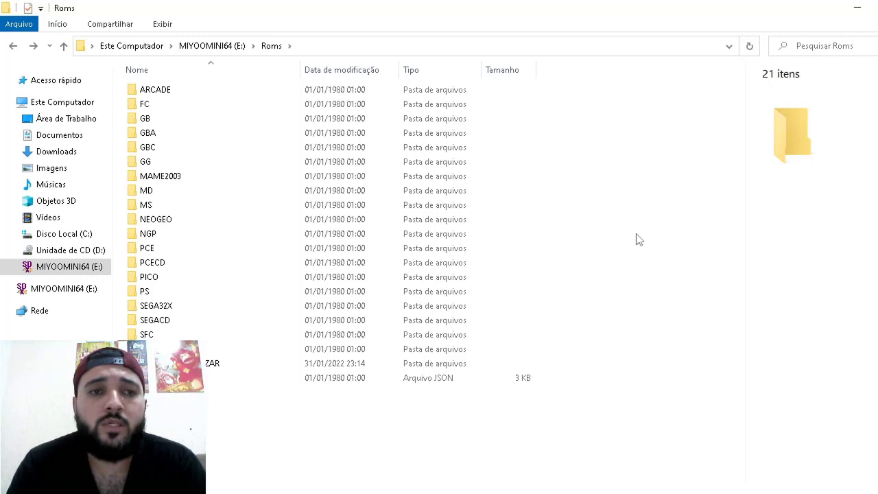
key(Down)
key(Down)
key(Down)
key(Down)
key(Down)
key(Down)
key(Down)
key(Down)
key(Down)
key(Down)
key(Down)
key(Down)
key(Down)
key(Down)
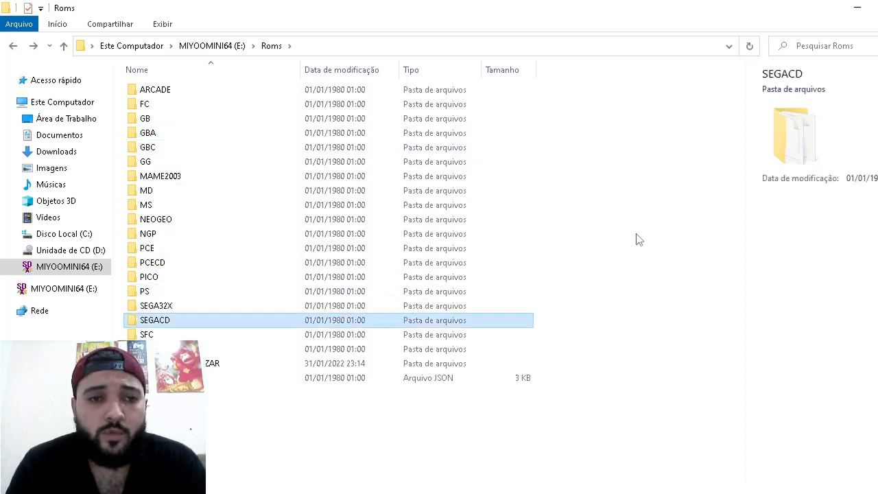
key(Up)
key(Down)
key(Down)
key(Return)
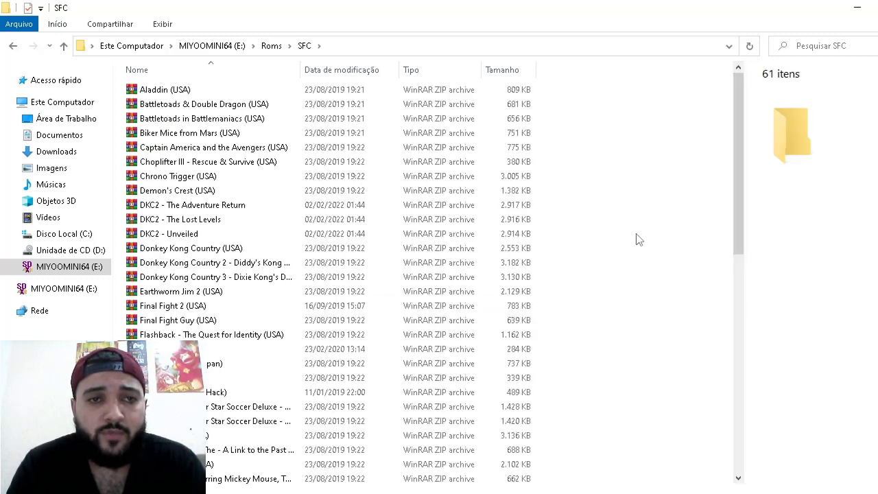
- Look through the zipped games in the SFC folder down to the end of the list and back to Aladdin (USA)
key(Down)
key(Down)
key(Down)
key(Down)
key(Down)
key(Down)
key(Down)
key(Down)
key(Down)
key(Down)
key(Down)
key(Down)
key(Down)
key(Down)
key(Down)
key(Down)
key(Down)
key(Down)
key(Down)
key(Down)
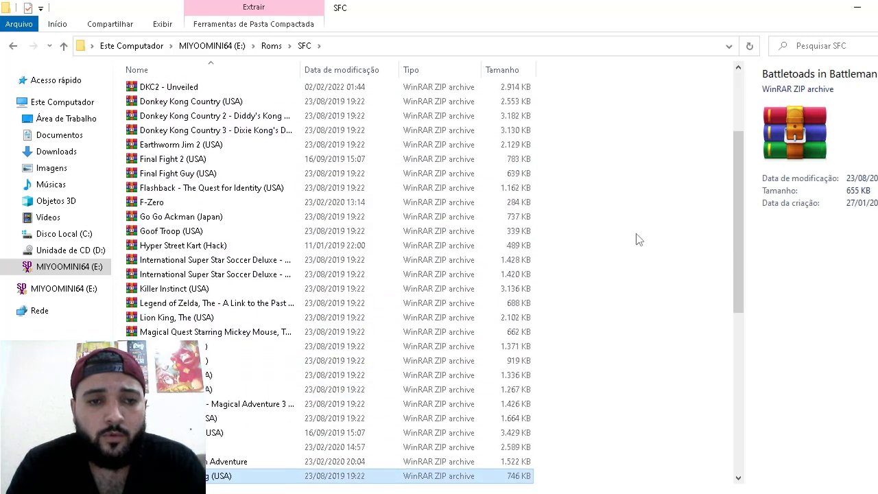
key(Down)
key(Down)
key(Down)
key(Down)
key(Down)
key(Down)
key(Down)
key(Down)
key(Down)
key(Down)
key(Down)
key(Down)
key(Down)
key(Down)
key(Down)
key(Down)
key(Down)
key(Down)
key(Down)
key(Down)
key(Up)
key(Up)
key(Up)
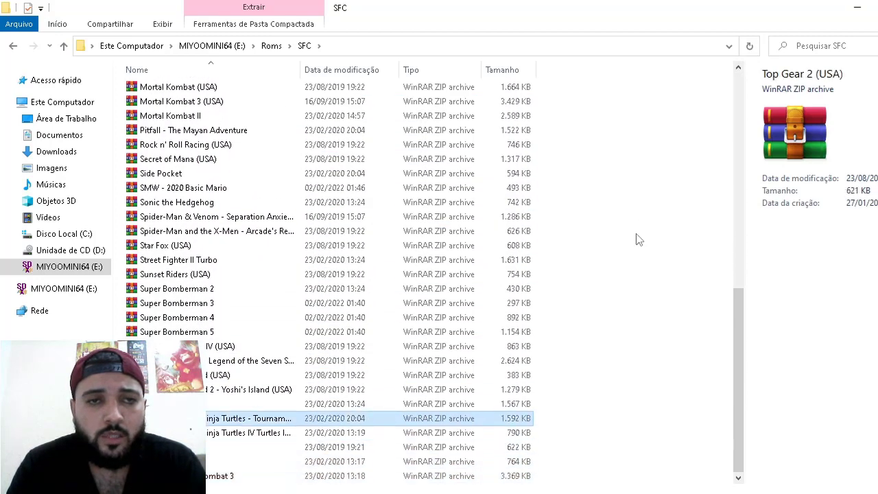
key(Up)
key(Up)
key(Up)
key(Up)
key(Up)
key(Up)
key(Up)
key(Up)
key(Up)
key(Up)
key(Up)
key(Up)
key(Up)
key(Up)
key(Up)
key(Up)
key(Up)
key(Up)
key(Up)
key(Up)
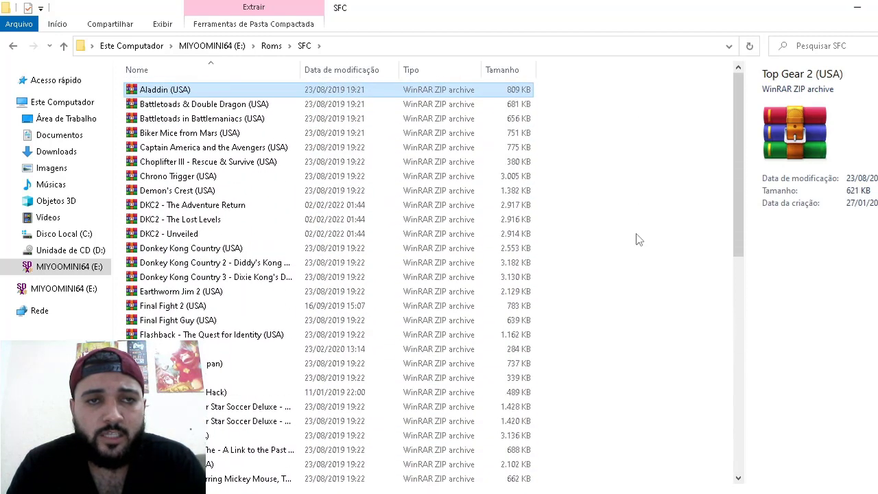
- Go back to the Roms folder and open the ARCADE folder at the start of the list
key(BackSpace)
key(Up)
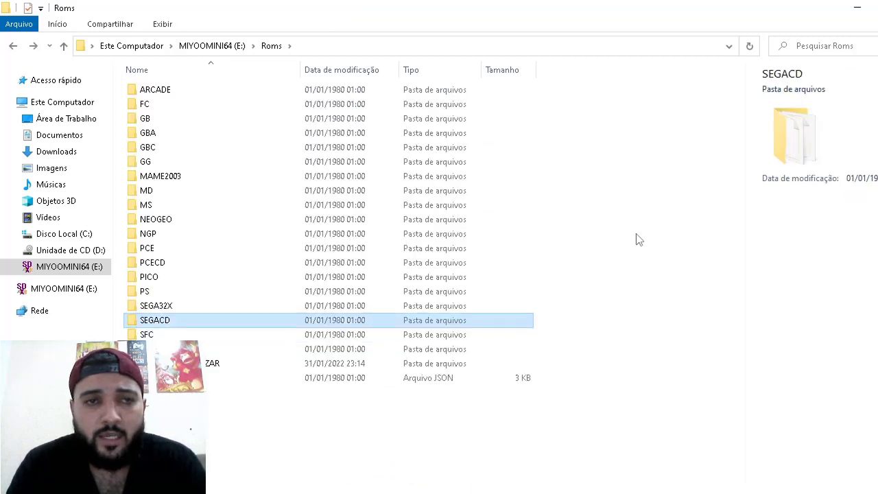
key(Up)
key(Up)
key(Up)
key(Up)
key(Up)
key(Up)
key(Up)
key(Up)
key(Up)
key(Up)
key(Up)
key(Up)
key(Up)
key(Up)
key(Up)
key(Up)
key(Return)
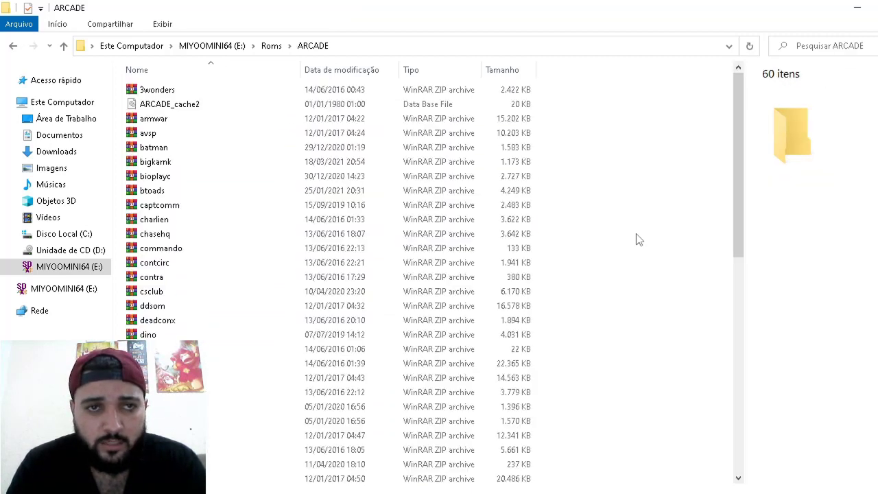
- Select the ARCADE_cache2 database file in the ARCADE folder to check its details
key(Down)
key(Down)
key(Down)
key(Up)
key(Up)
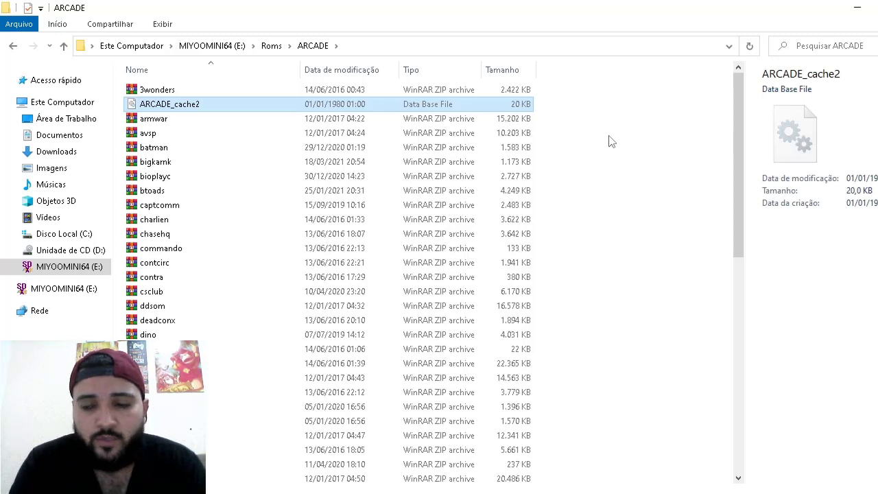
- Return to Roms and check the contents of the MAME2003 folder
key(BackSpace)
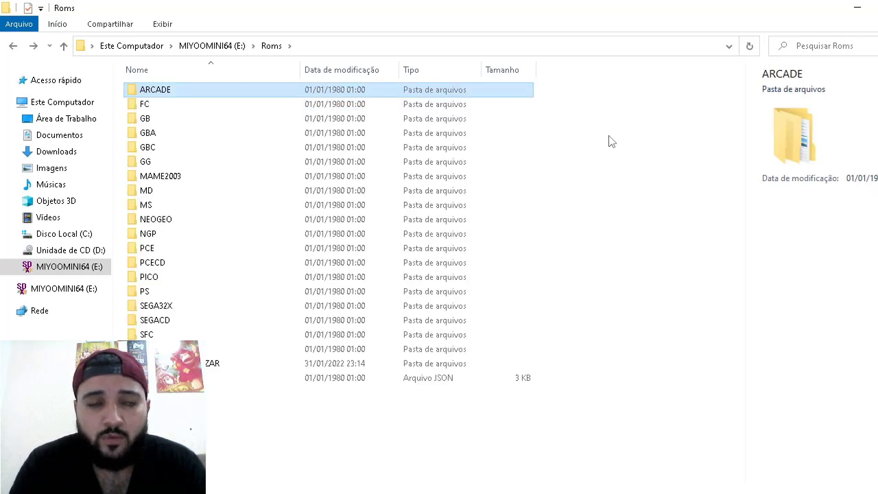
key(Down)
key(Down)
key(Down)
key(Down)
key(Down)
key(Down)
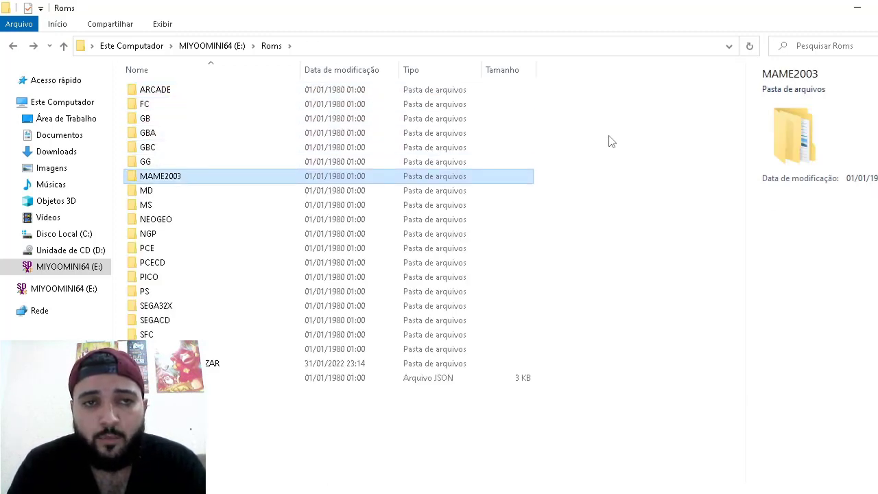
key(Return)
key(BackSpace)
key(Up)
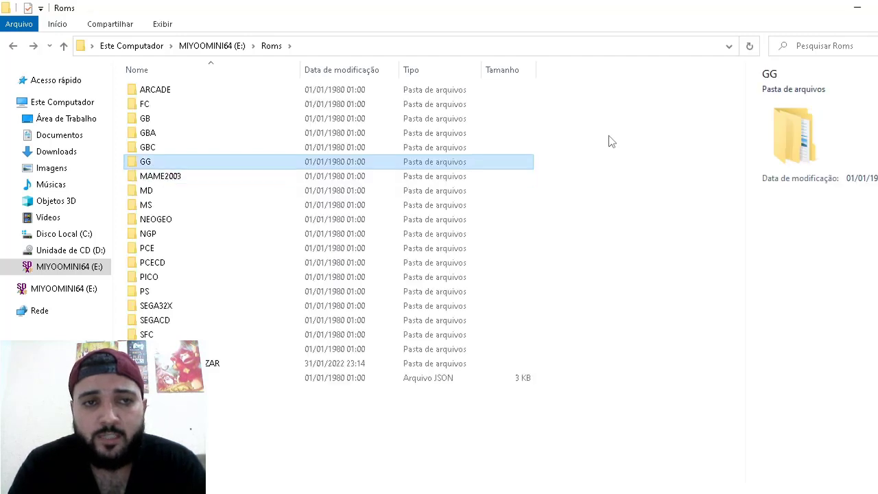
- Open the GG folder and check what its media folder contains
key(Return)
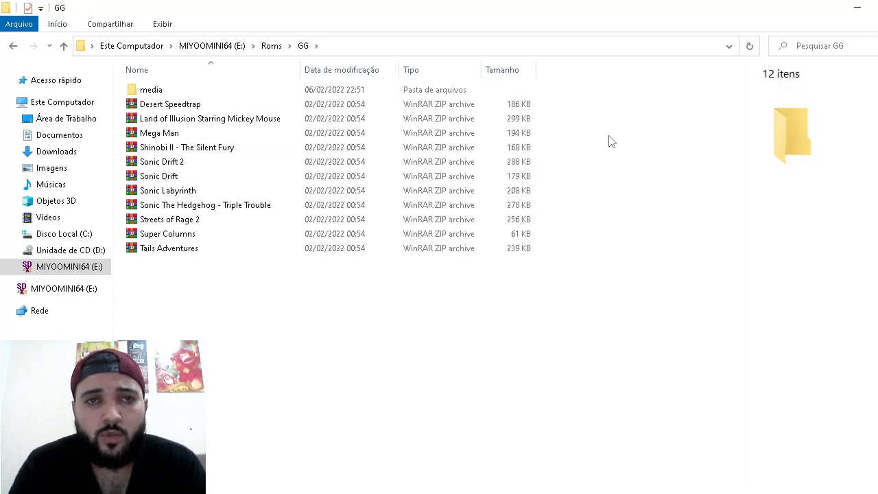
key(Down)
key(Up)
key(Return)
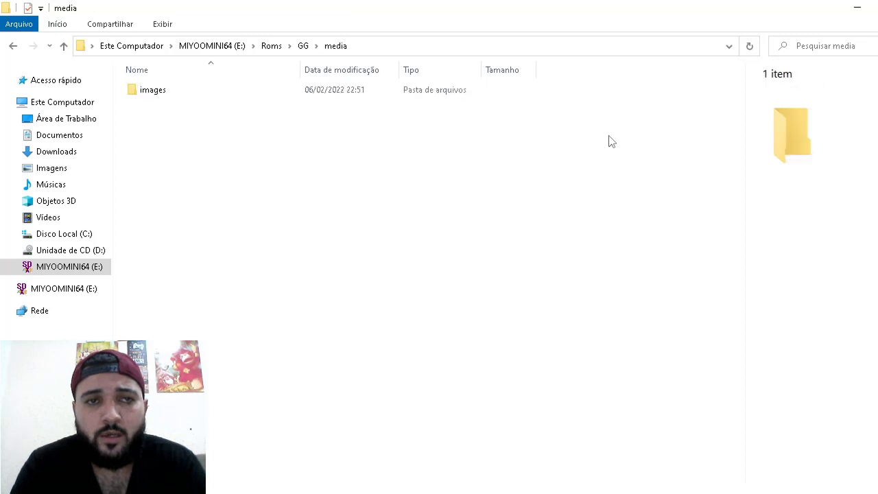
key(BackSpace)
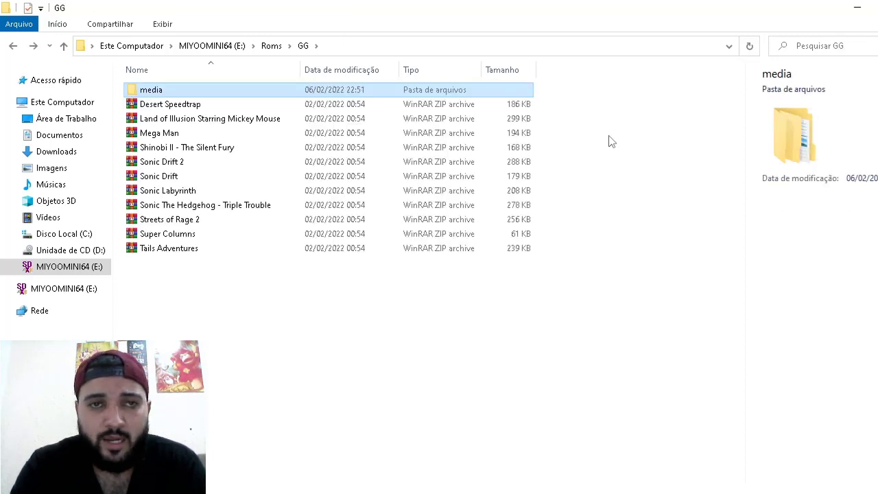
- Permanently delete the media folder from the GG folder and return to Roms
key(shift+Delete)
key(Escape)
key(shift+Delete)
key(Return)
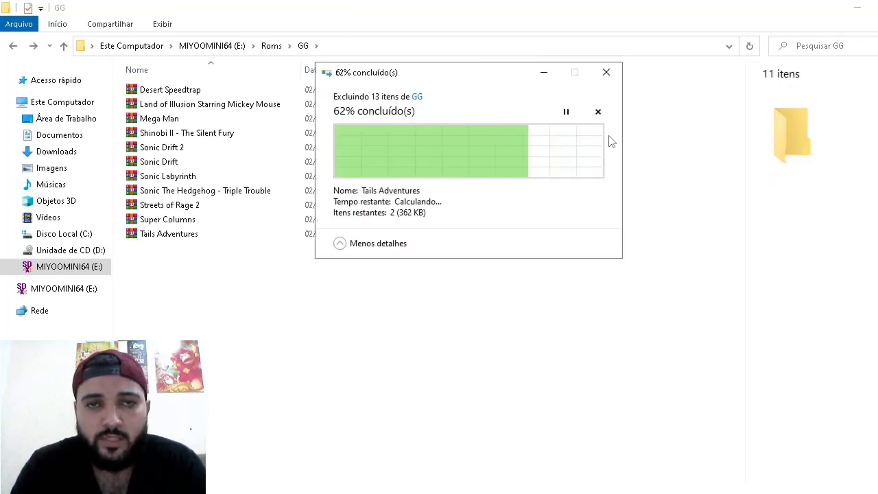
key(BackSpace)
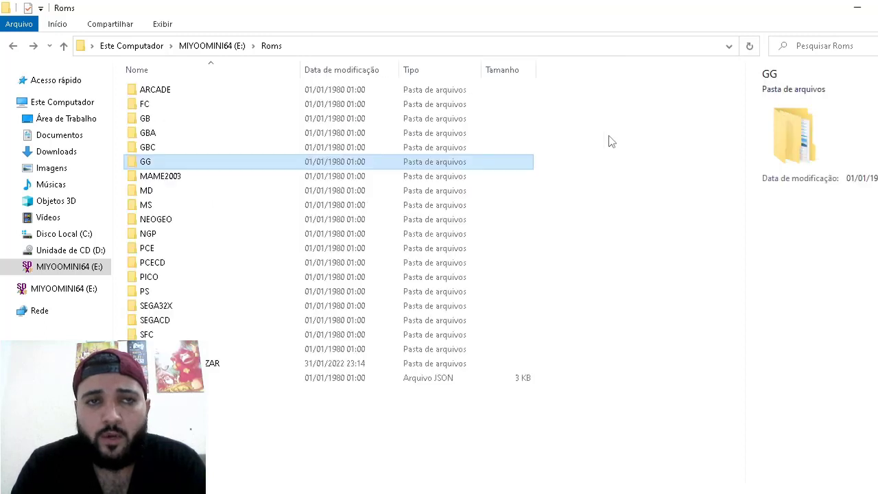
- Permanently delete the ARCADE_cache2 database file from the ARCADE folder
key(Down)
key(Down)
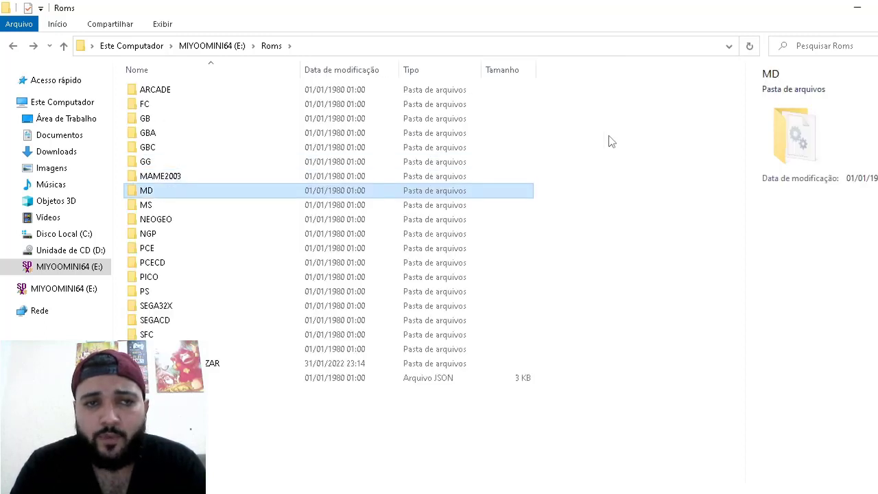
key(Up)
key(Up)
key(Up)
key(Up)
key(Up)
key(Up)
key(Up)
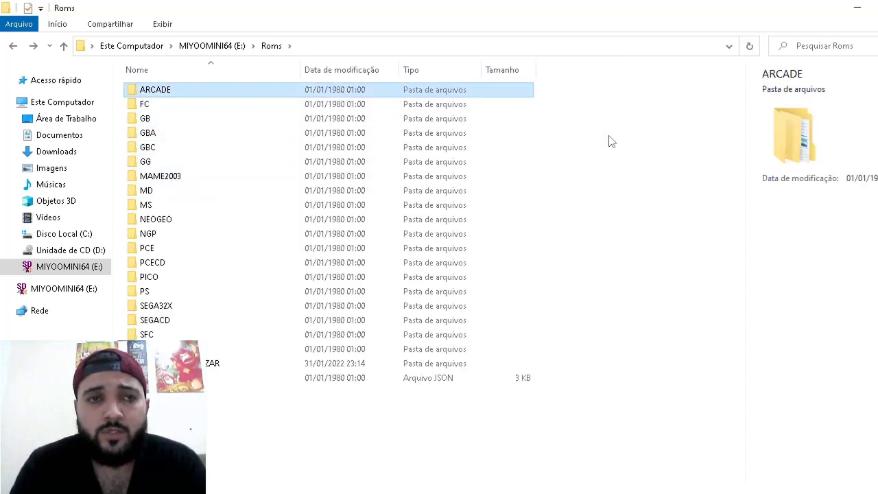
key(Return)
key(Down)
key(Down)
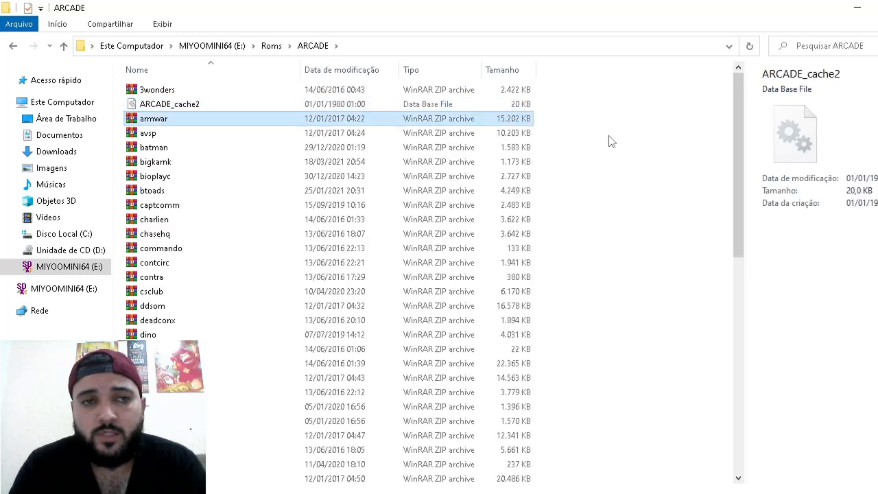
key(Up)
key(shift+Delete)
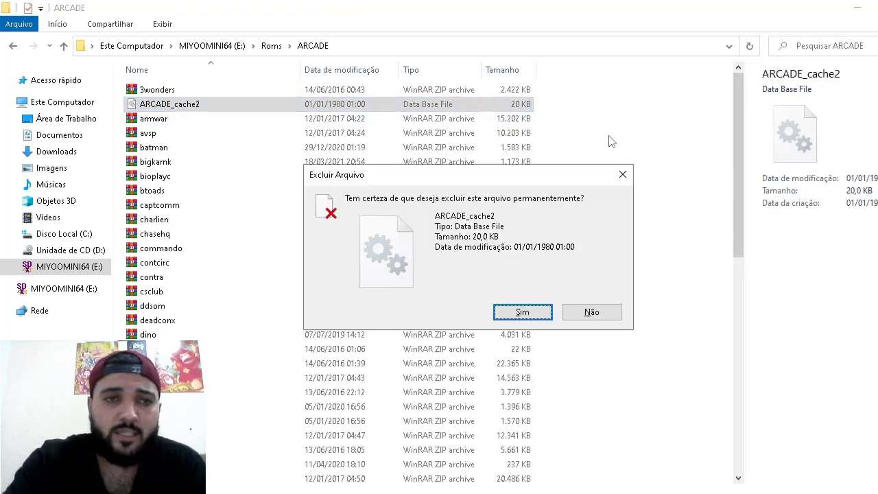
key(Return)
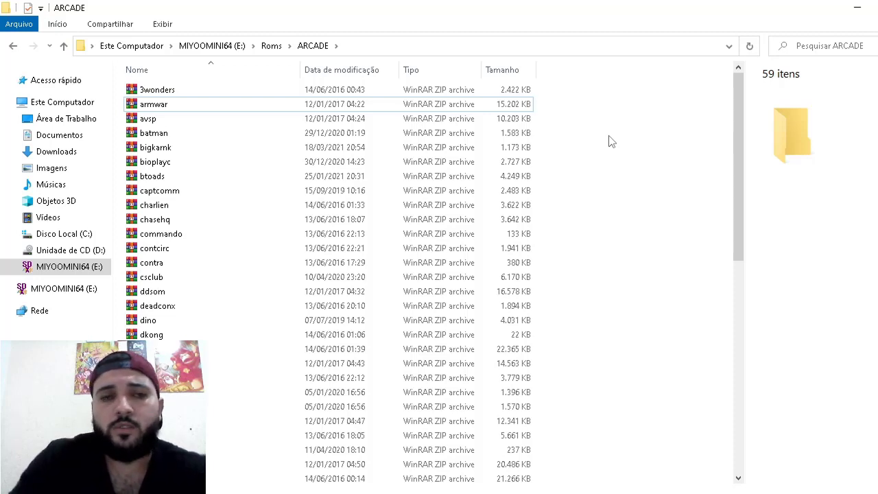
- Return to Roms and review the console folders from ARCADE down past SFC
key(BackSpace)
key(Down)
key(Down)
key(Down)
key(Down)
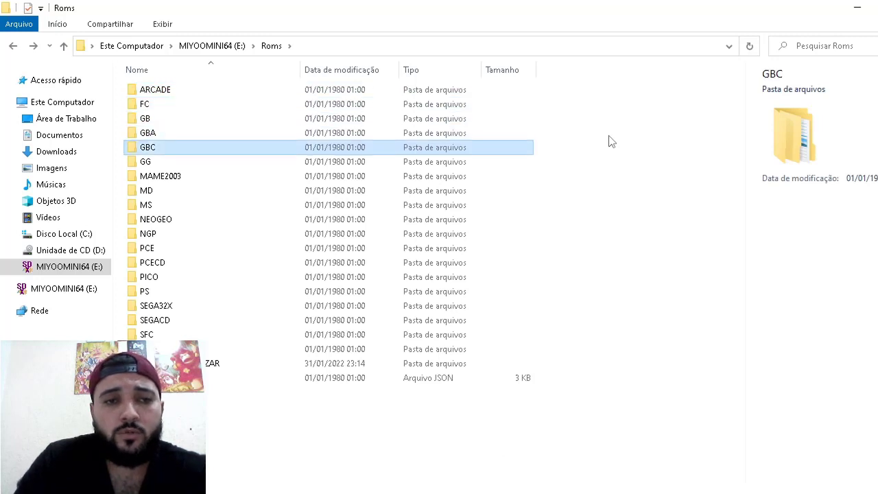
key(Down)
key(Down)
key(Down)
key(Down)
key(Down)
key(Down)
key(Down)
key(Down)
key(Down)
key(Down)
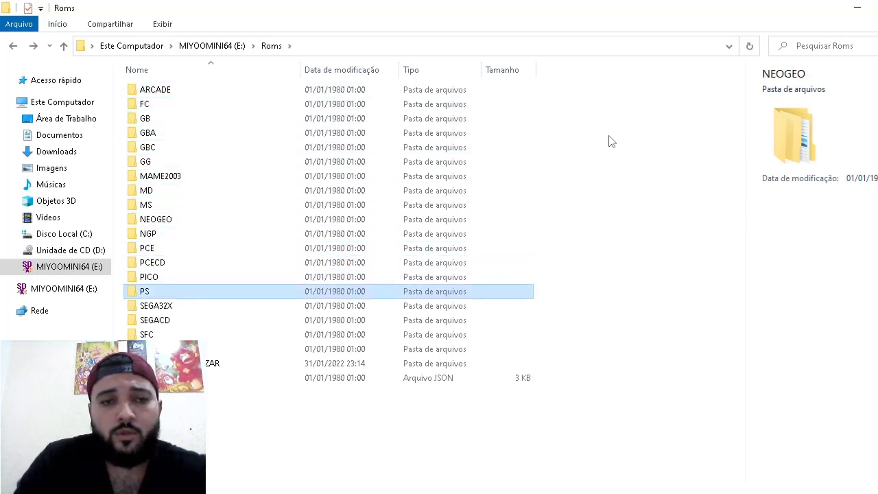
key(Down)
key(Down)
key(Down)
key(Down)
key(Up)
key(Up)
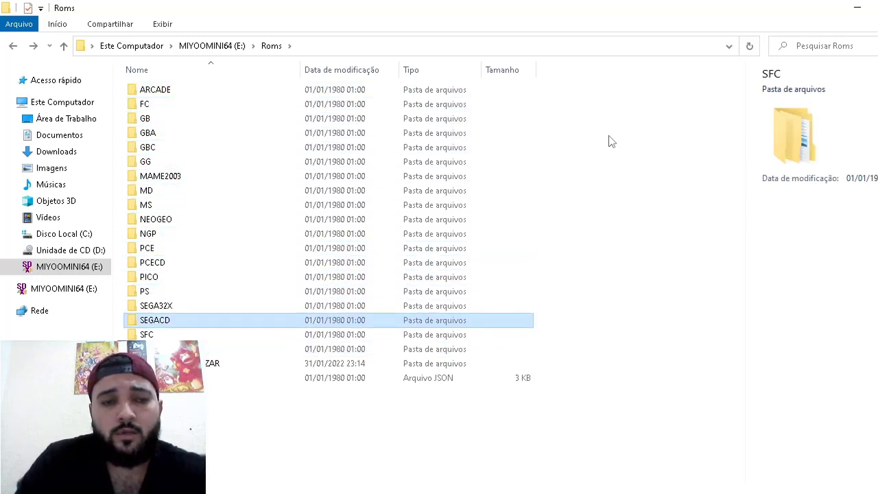
- Go back up the console folders in Roms and open the MD folder
key(Up)
key(Up)
key(Up)
key(Up)
key(Up)
key(Up)
key(Up)
key(Up)
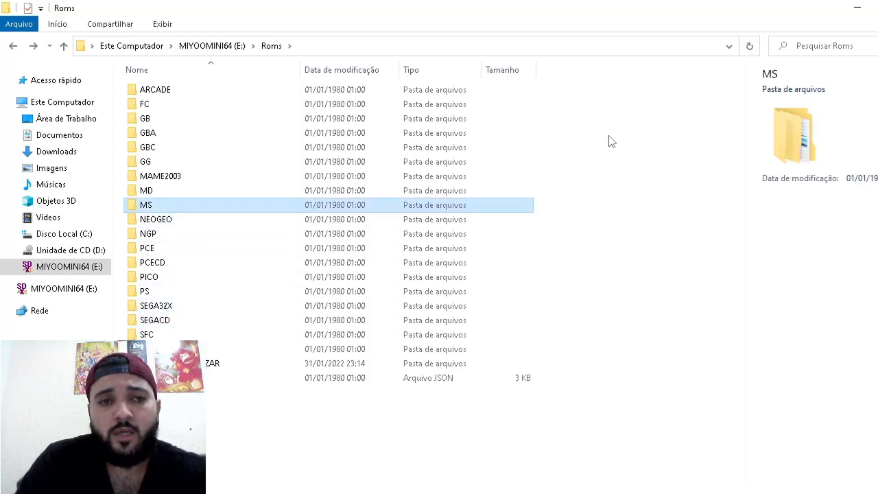
key(Up)
key(Return)
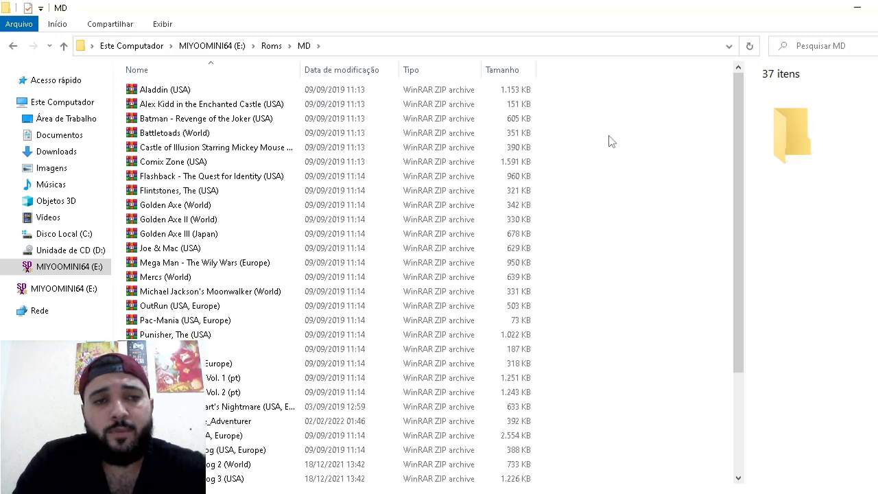
- Return to Roms and open the MS folder to check its games
key(BackSpace)
key(Down)
key(Return)
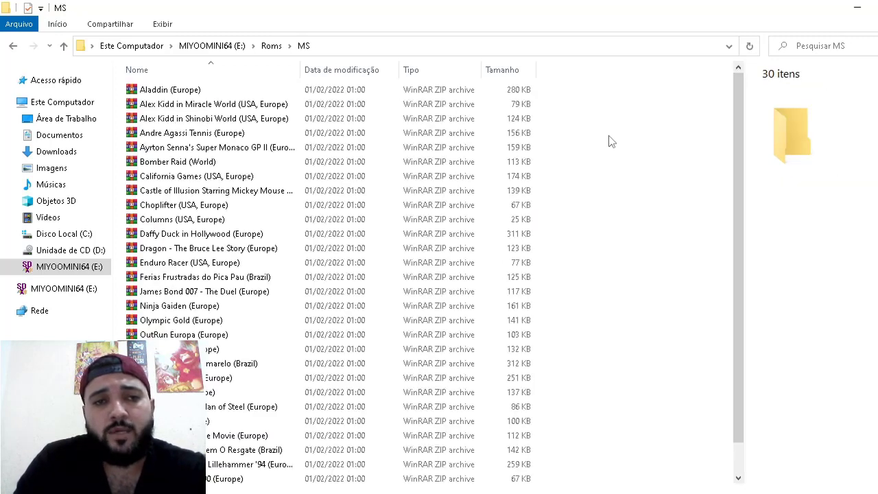
- Return to Roms and open the PS folder to check its games
key(BackSpace)
key(Down)
key(Down)
key(Down)
key(Down)
key(Down)
key(Down)
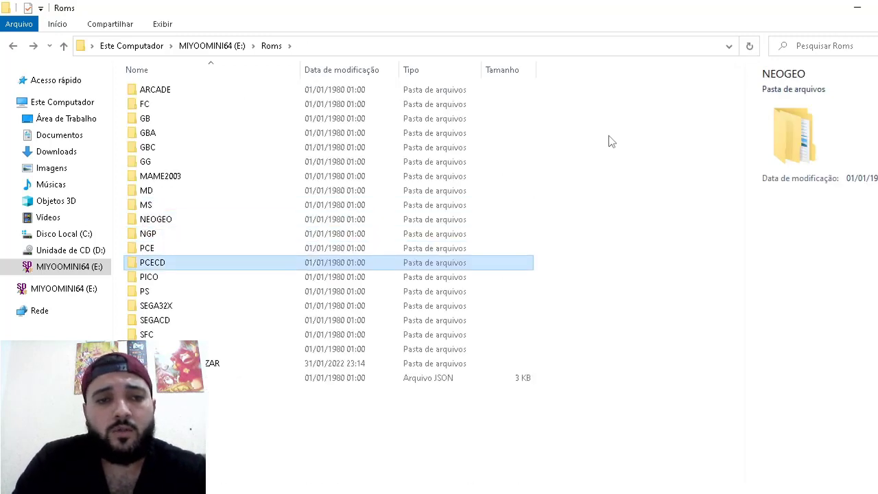
key(Return)
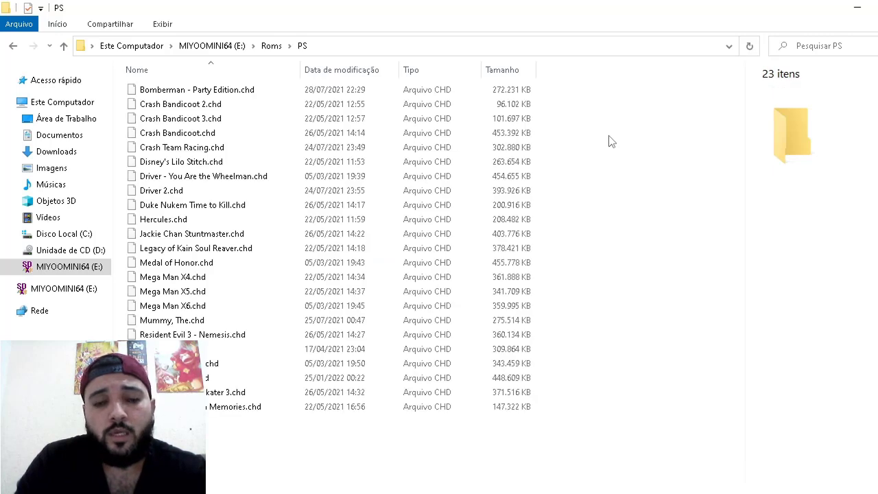
- Copy the Rayman (USA).chd file from Downloads into the PS folder on the MIYOOMINI64 card
key(alt+Tab)
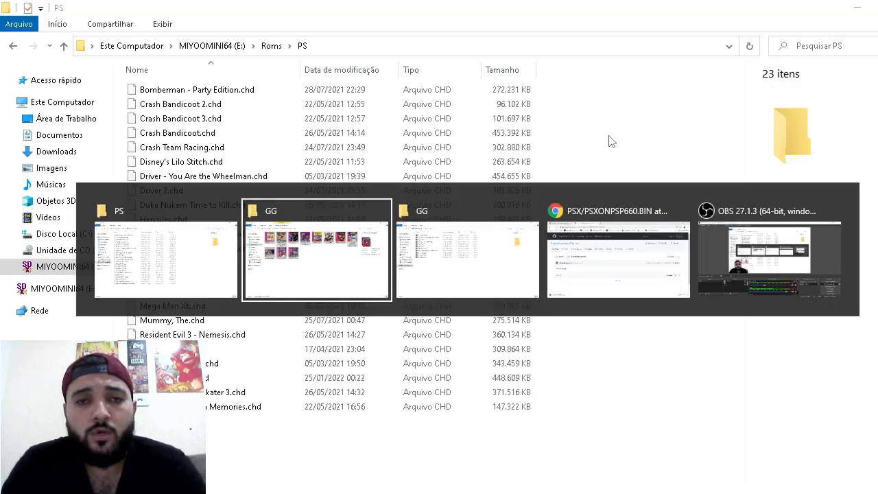
key(alt+Tab)
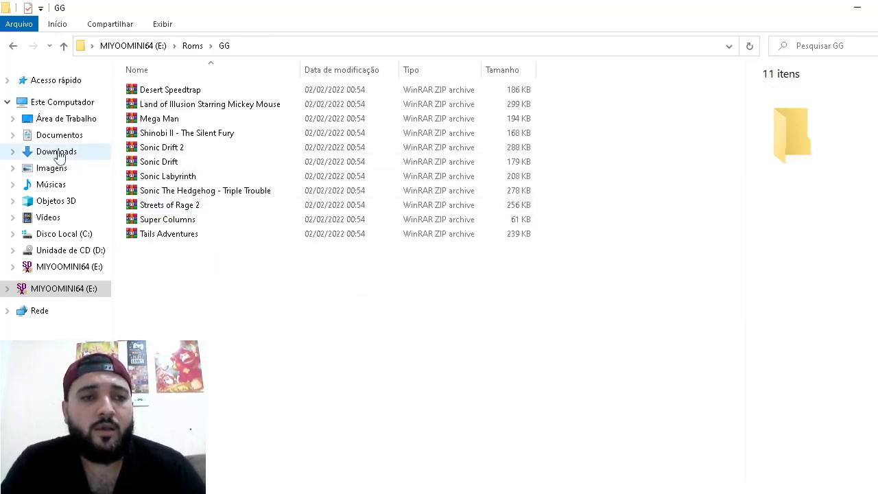
click(59, 152)
key(Down)
key(Down)
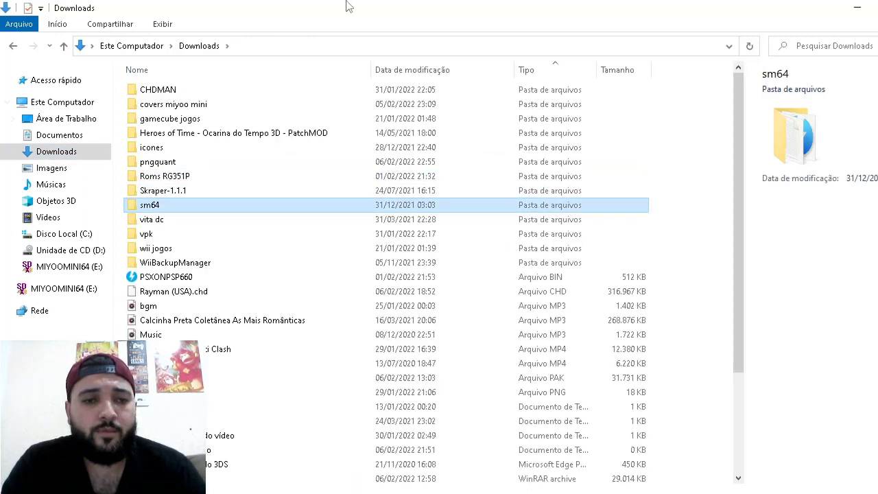
key(Down)
key(Down)
key(Down)
key(Down)
key(Down)
key(Down)
key(Down)
key(Down)
key(Down)
key(Down)
key(Down)
key(Down)
key(Down)
key(Up)
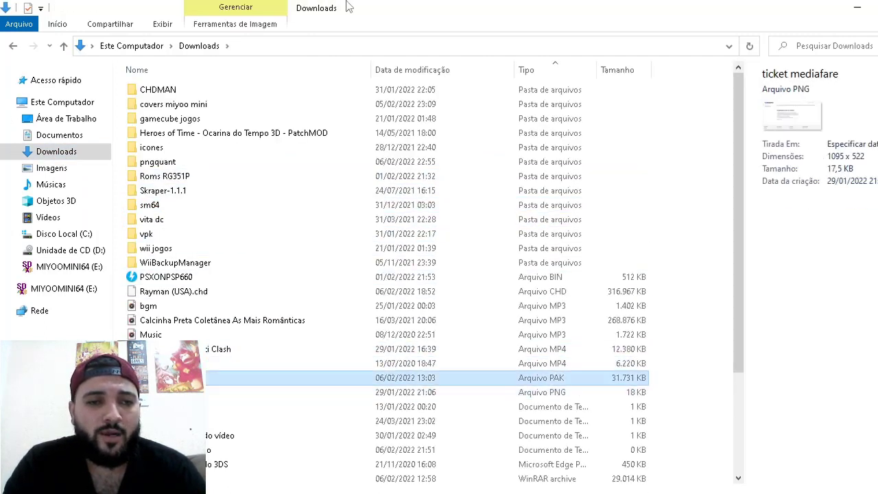
key(Up)
key(Up)
key(Up)
key(Up)
key(Up)
key(Up)
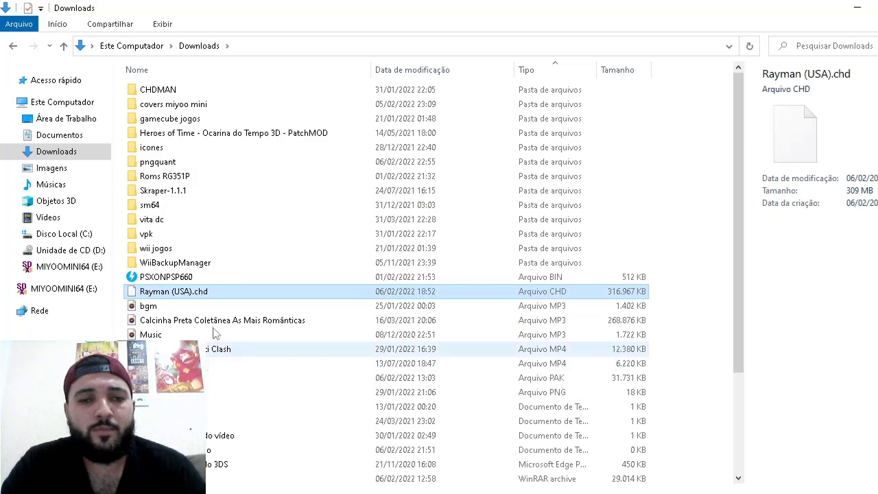
drag(227, 297, 613, 287)
key(alt+Tab)
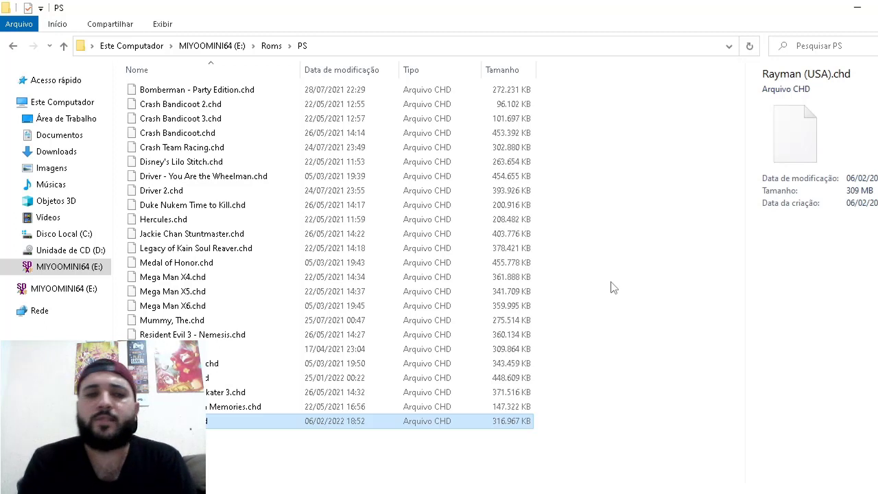
- Return to the Roms folder with nothing selected and switch to OBS
key(BackSpace)
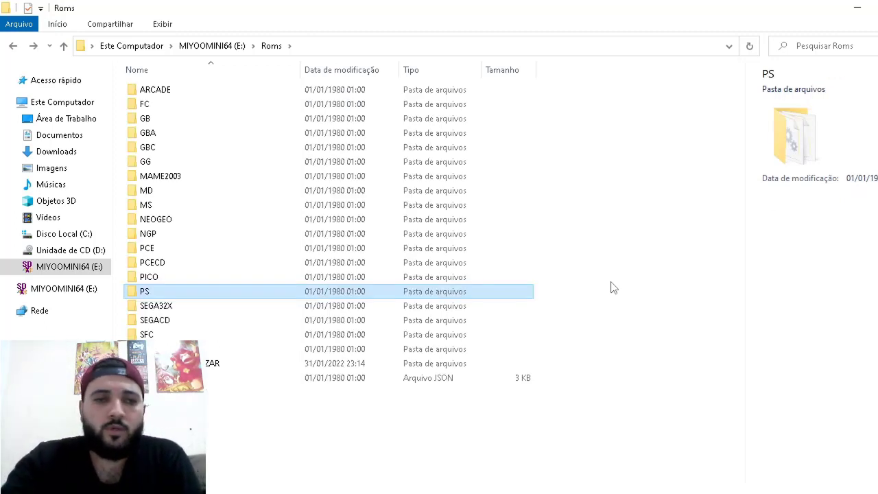
click(612, 282)
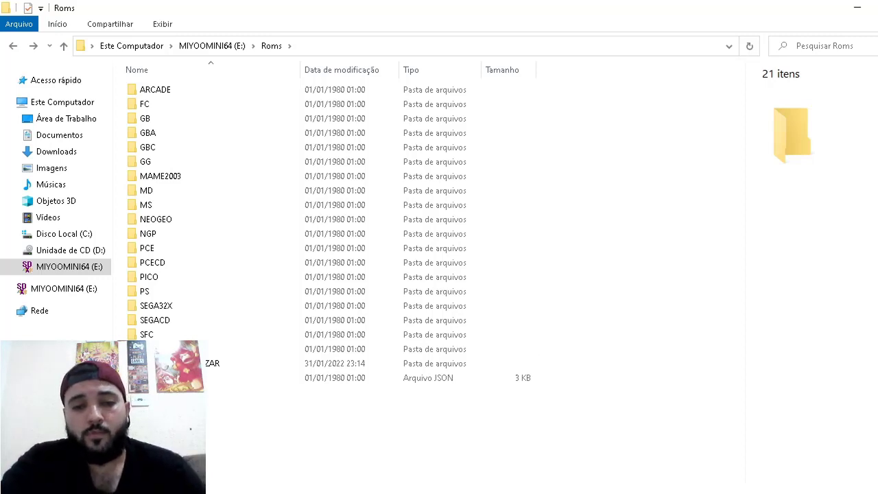
key(alt+Tab)
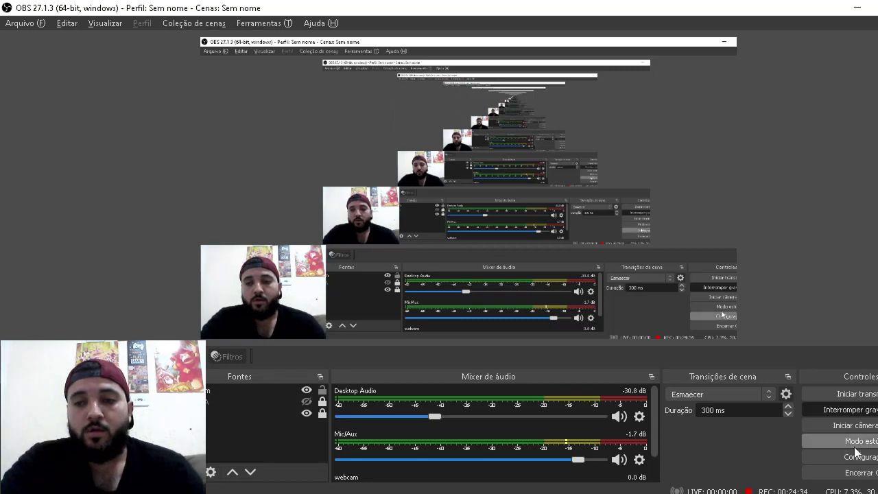